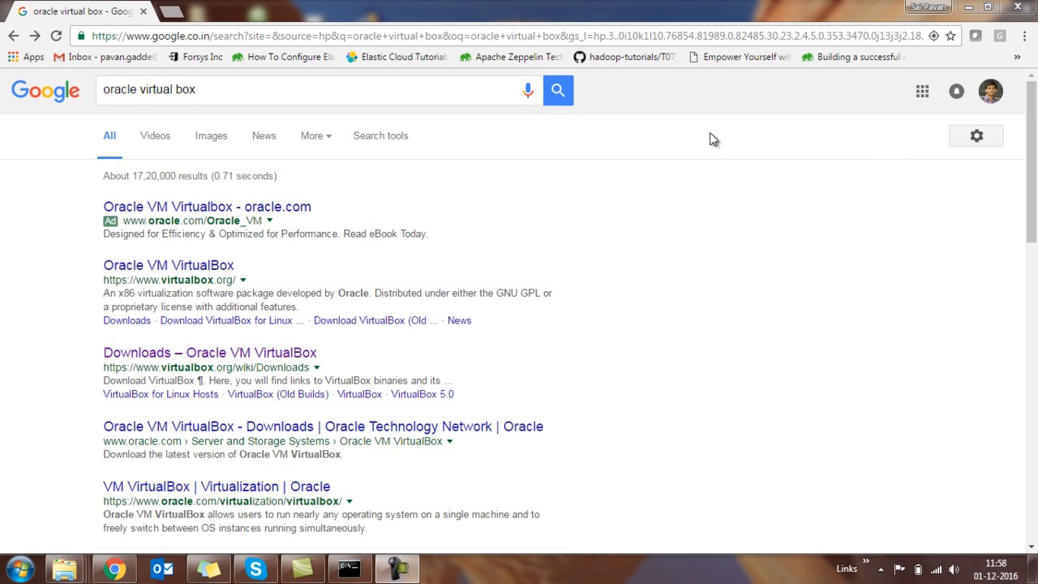
Open the Downloads – Oracle VM VirtualBox page from the Google search results.
click(218, 93)
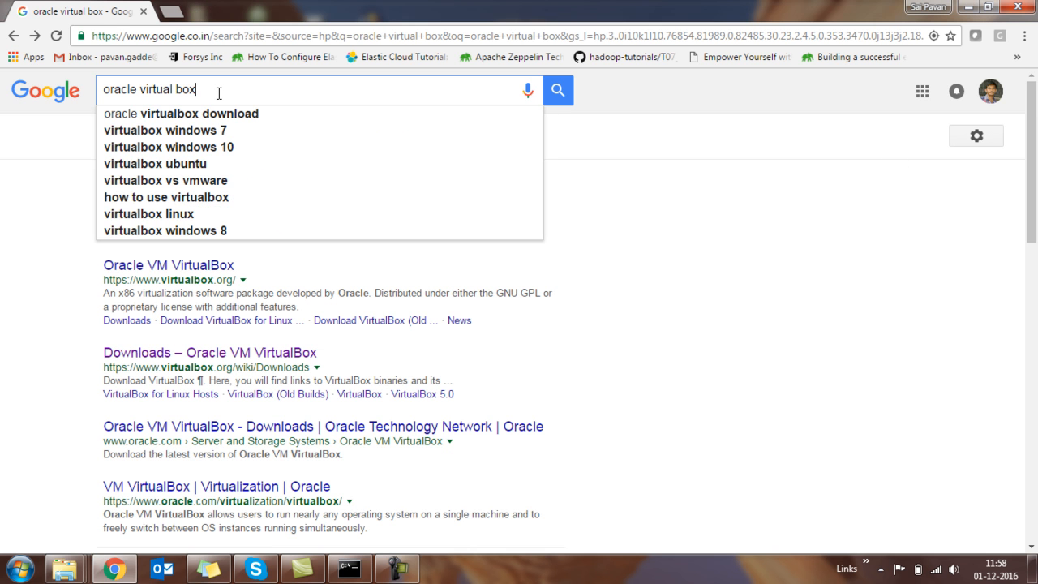
click(98, 345)
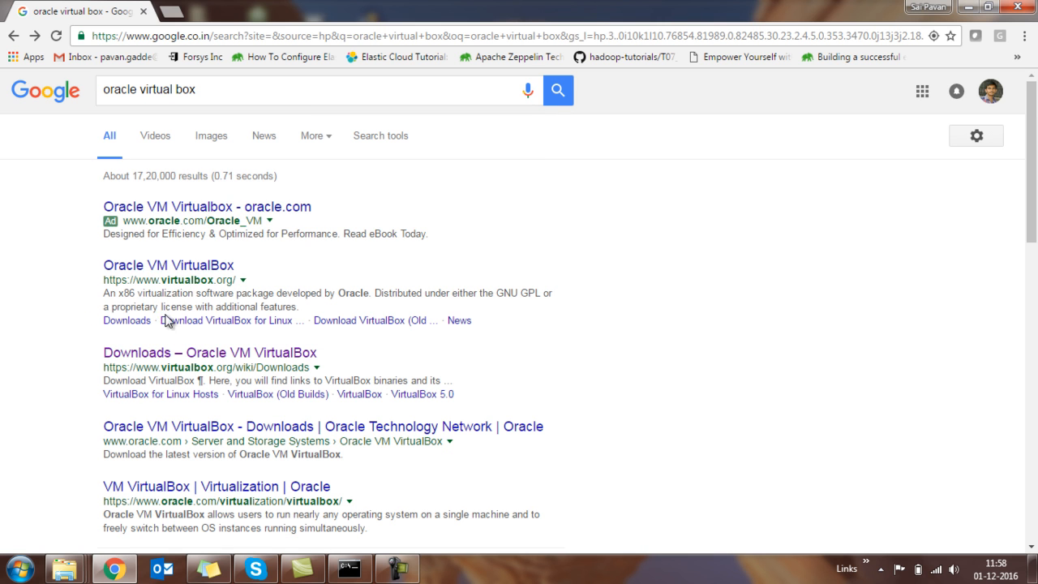
click(161, 359)
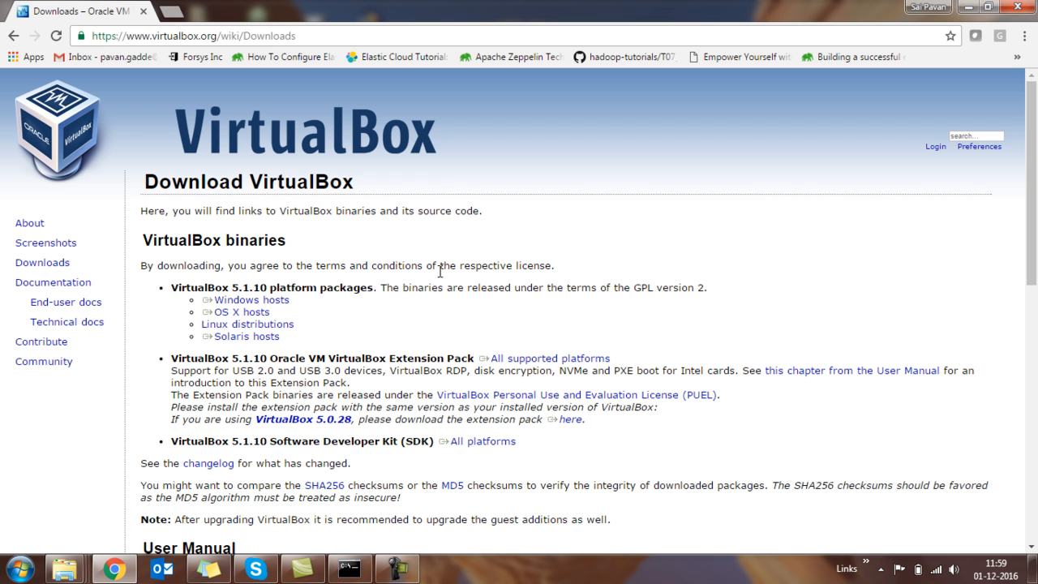
Start downloading the VirtualBox 5.1.10 installer for Windows hosts to the softwares folder, and cancel the download.
click(251, 301)
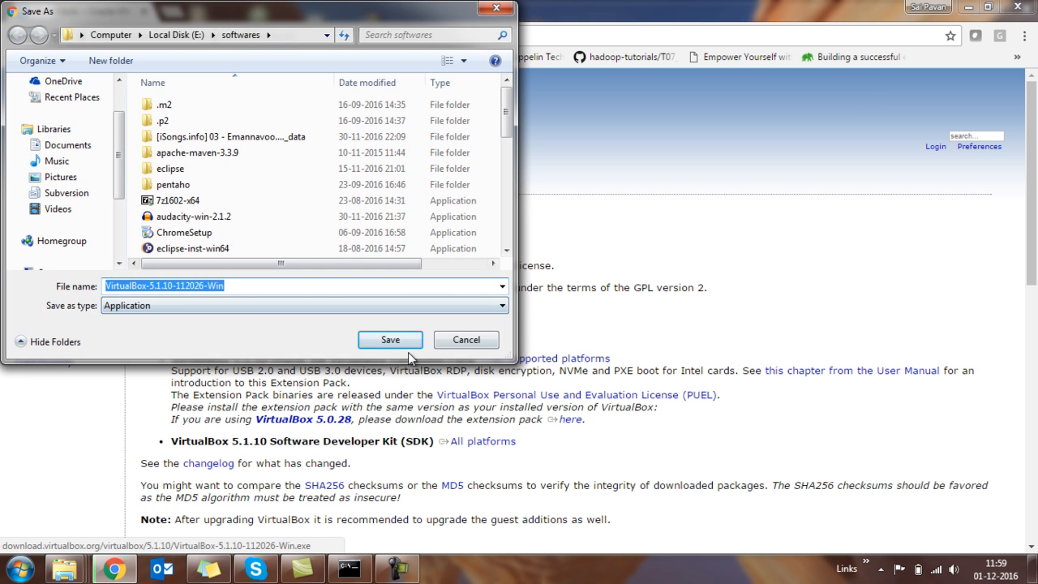
click(394, 339)
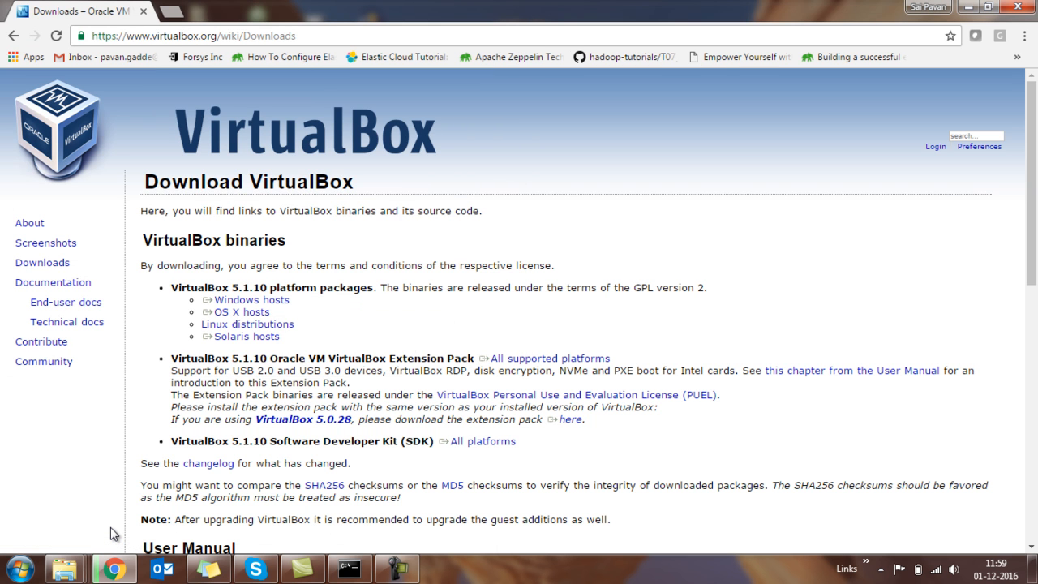
click(116, 570)
click(116, 570)
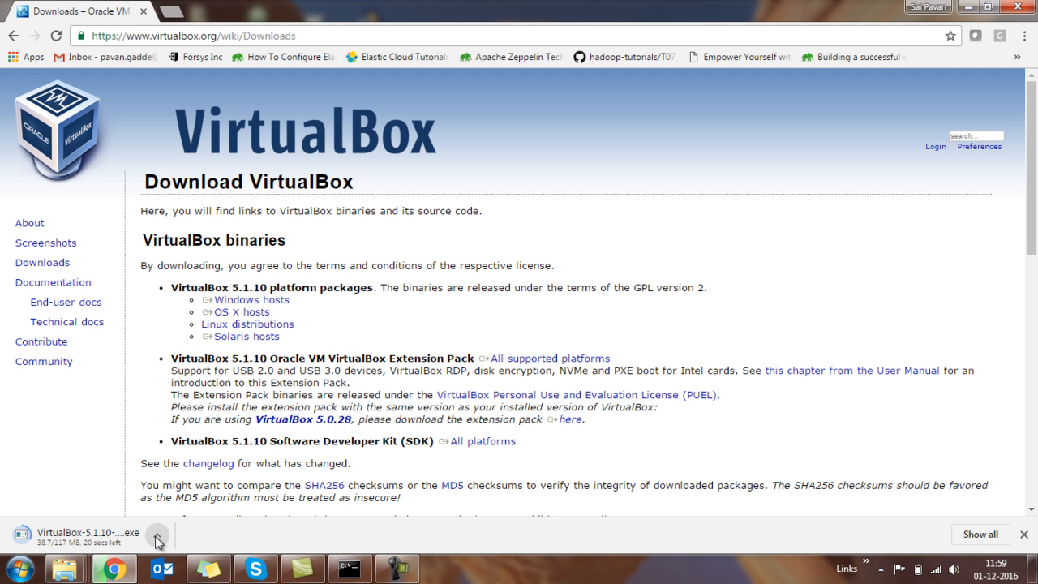
click(157, 537)
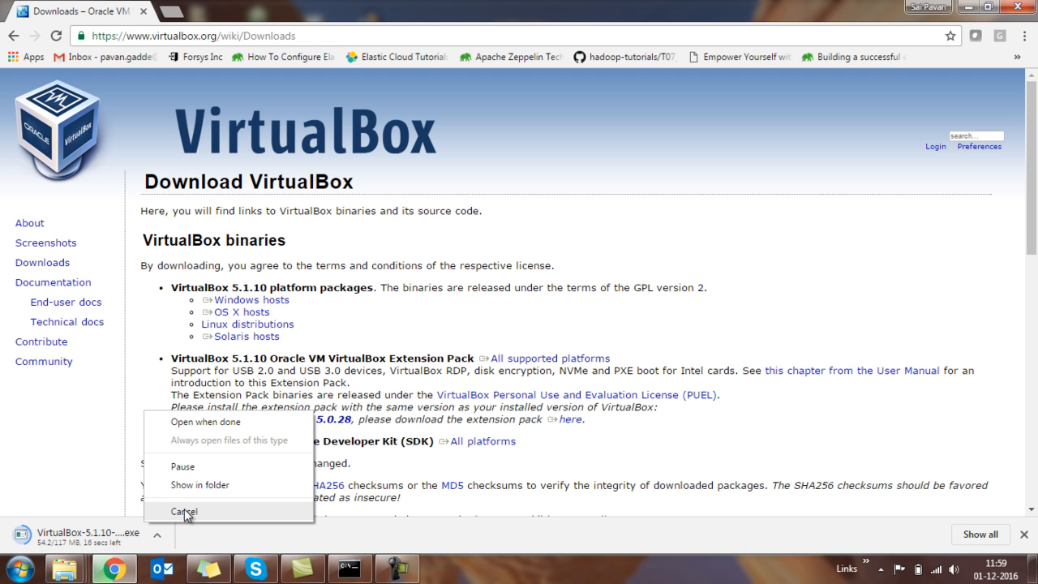
click(184, 511)
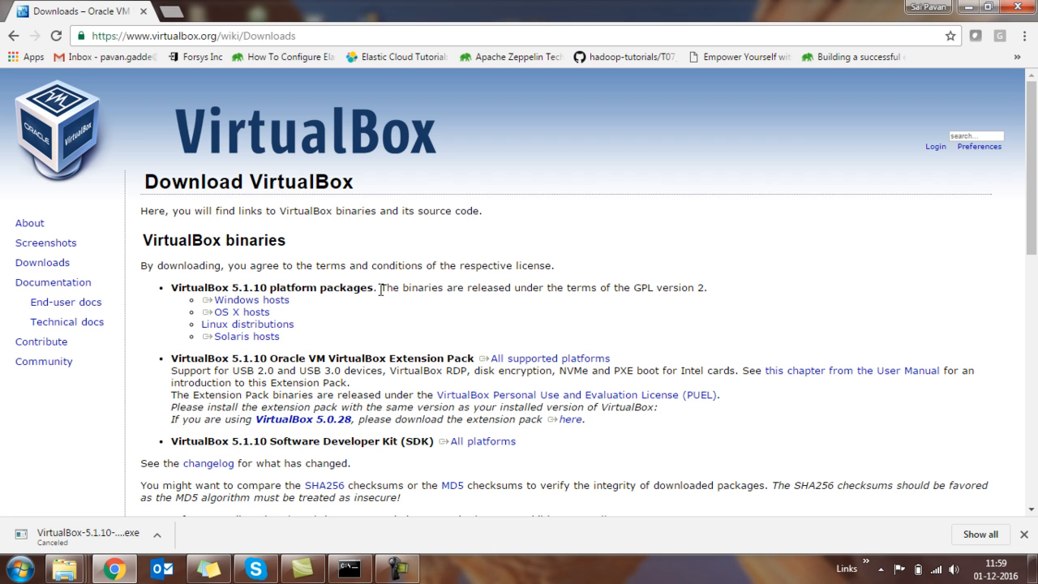
Show the desktop and launch Oracle VM VirtualBox from its shortcut.
key(super)
key(super)
key(super+d)
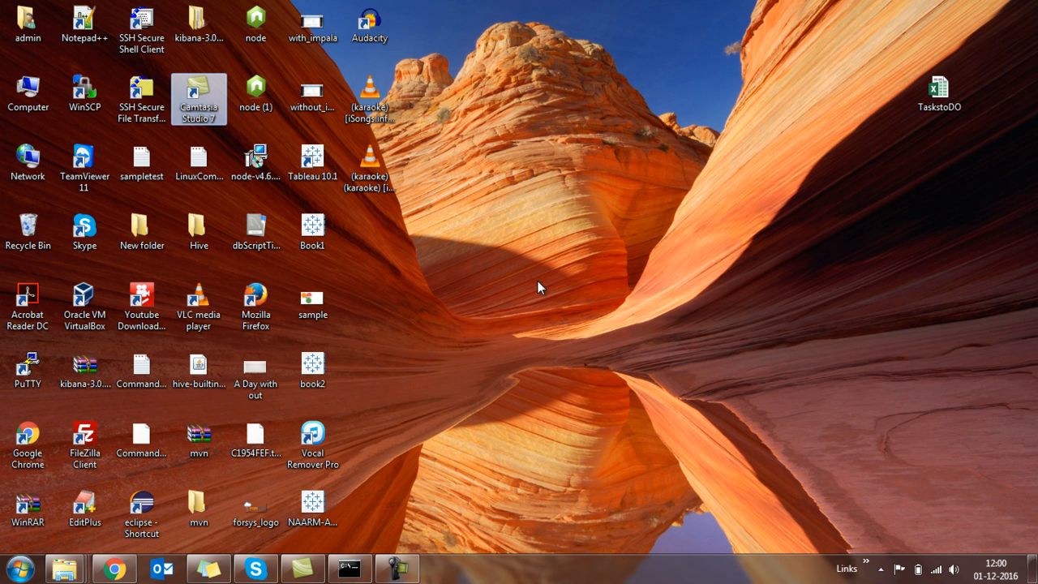
click(83, 326)
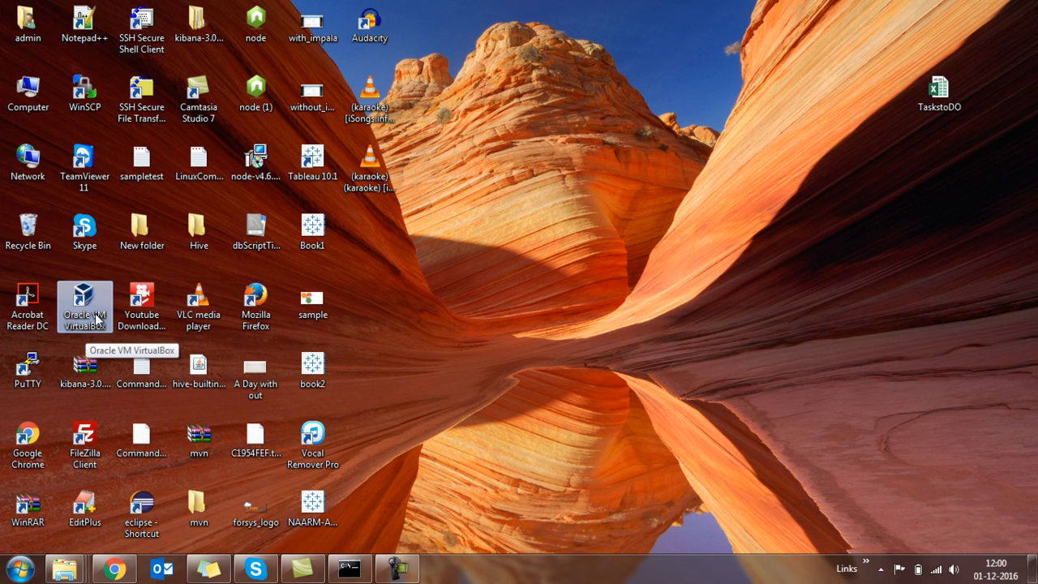
click(97, 316)
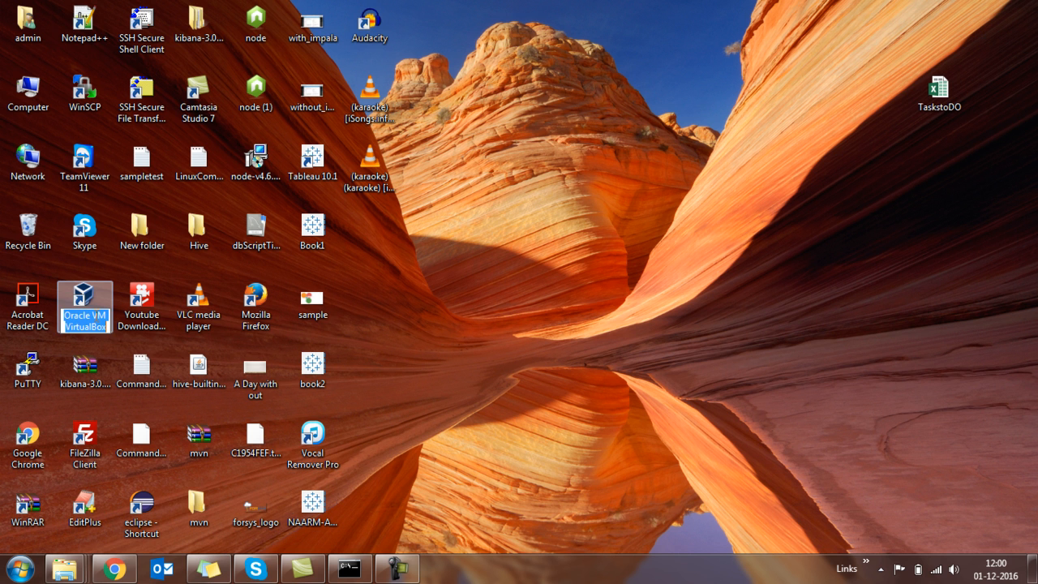
click(106, 301)
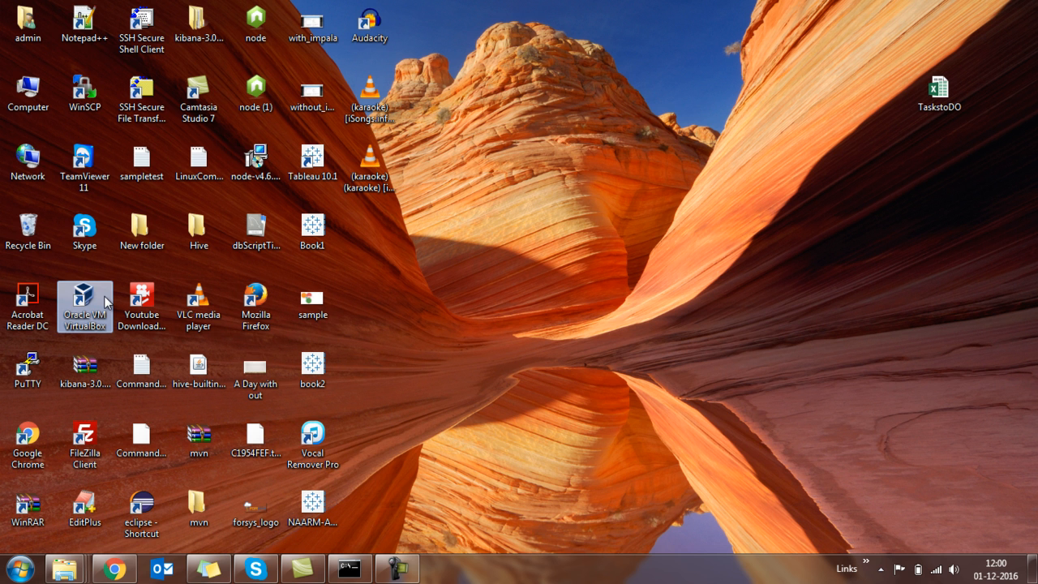
double_click(105, 302)
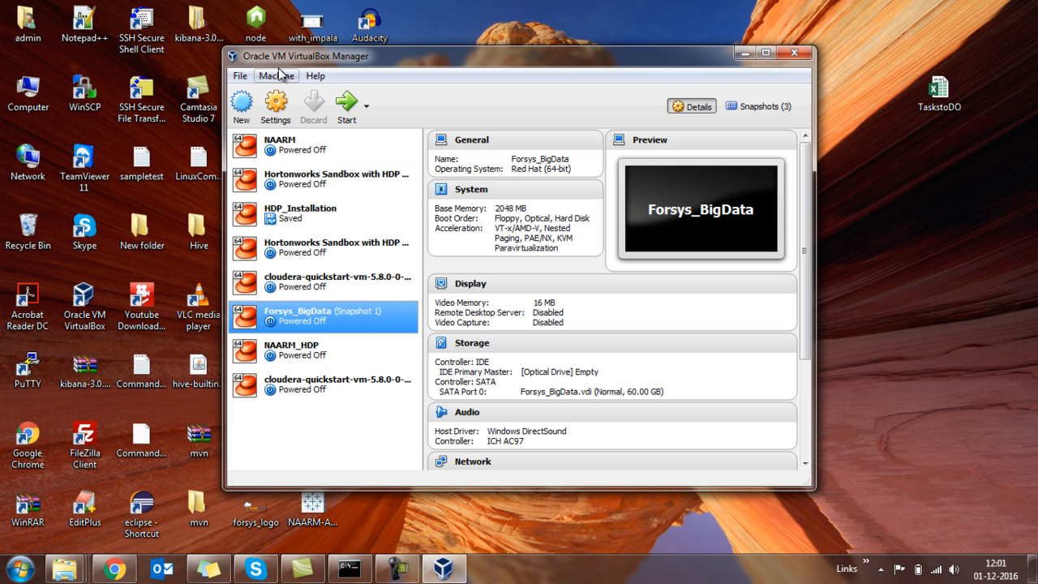
Start creating a new virtual machine in guided mode and examine the available operating system types and Windows versions.
click(242, 106)
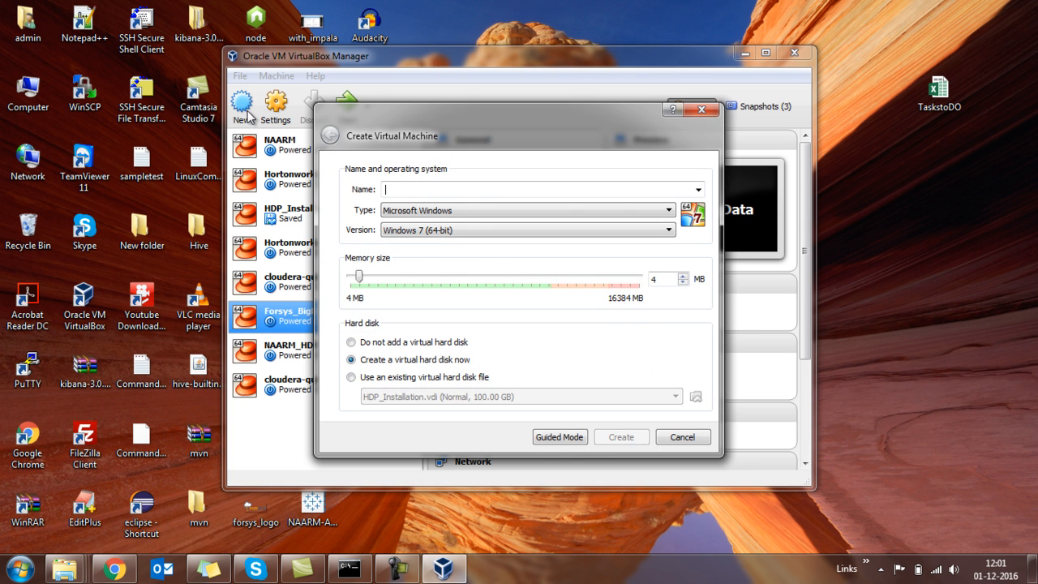
click(554, 437)
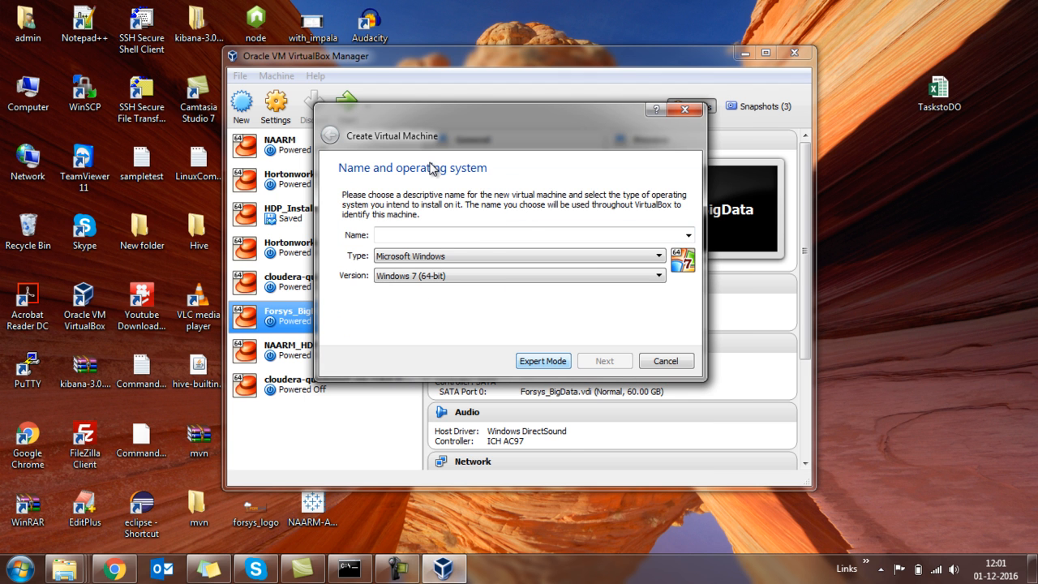
click(387, 256)
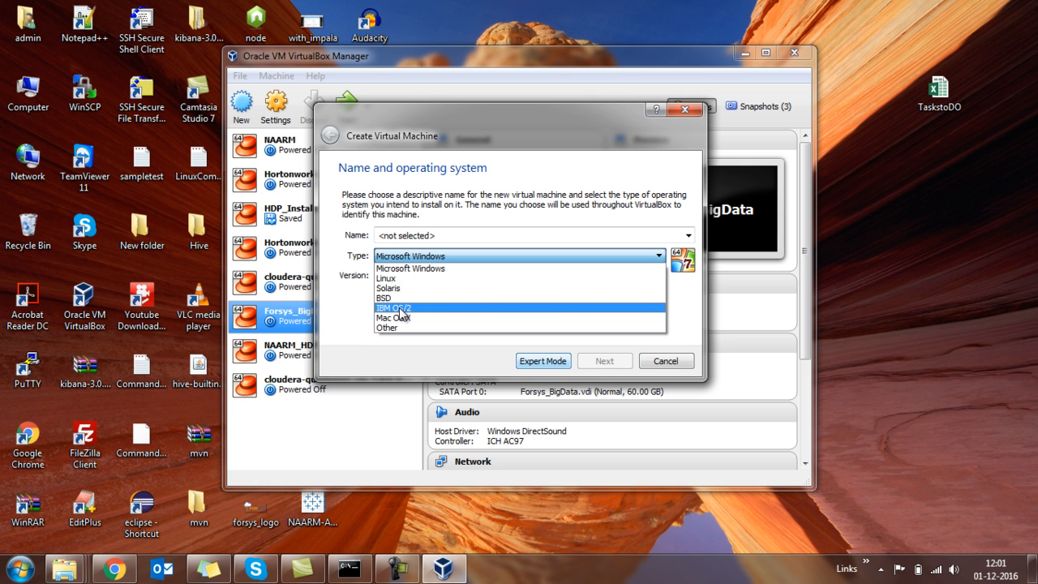
click(378, 358)
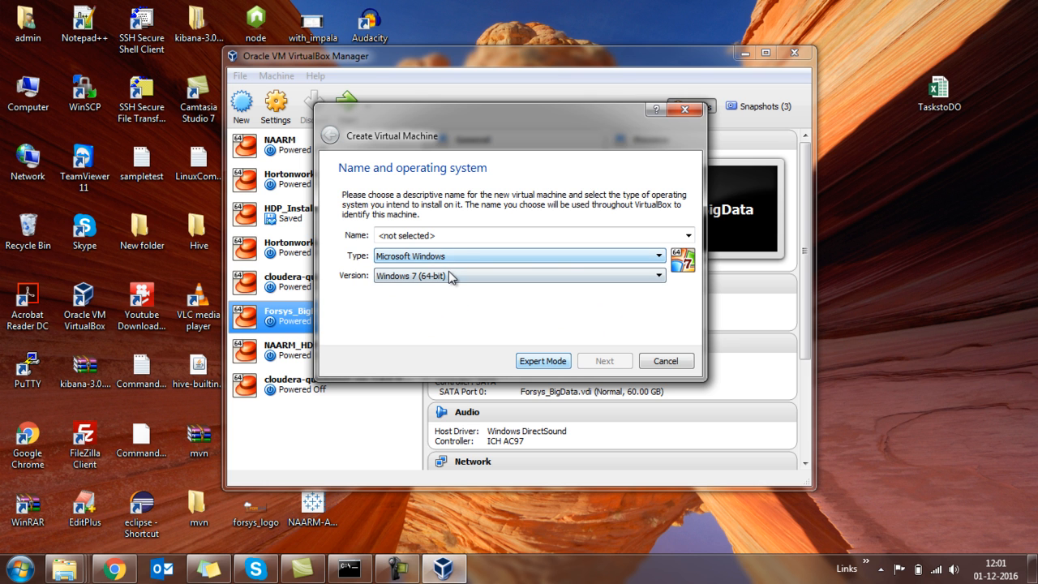
click(456, 277)
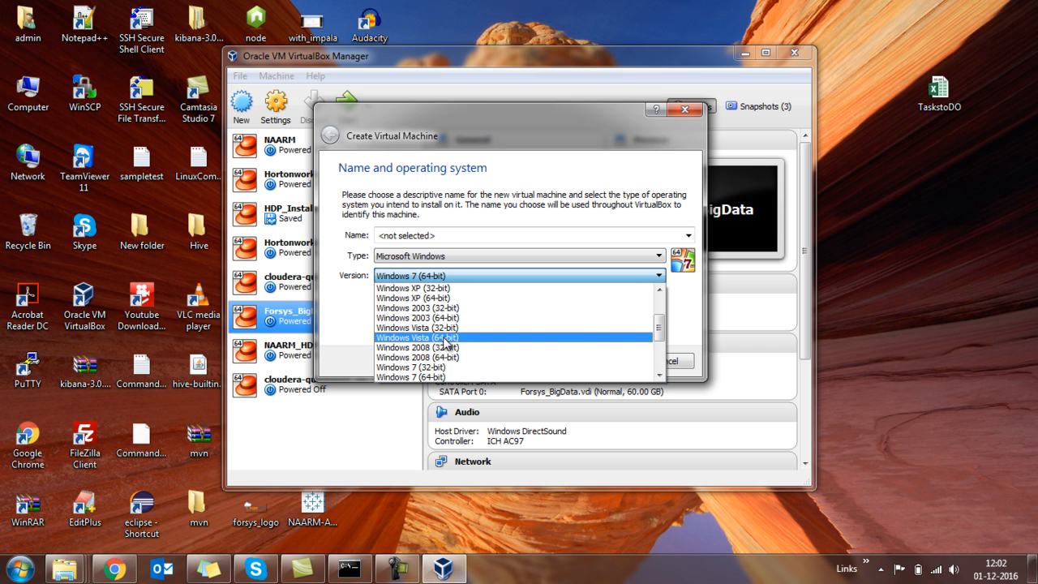
click(367, 311)
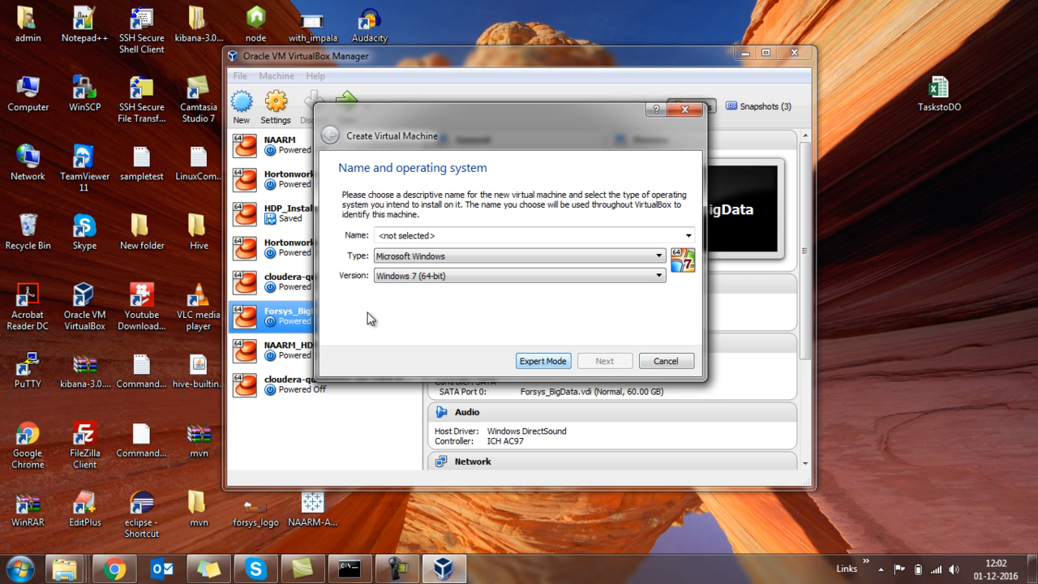
Launch EditPlus, move the evaluation notice out of the way and create a new normal text document.
key(super+r)
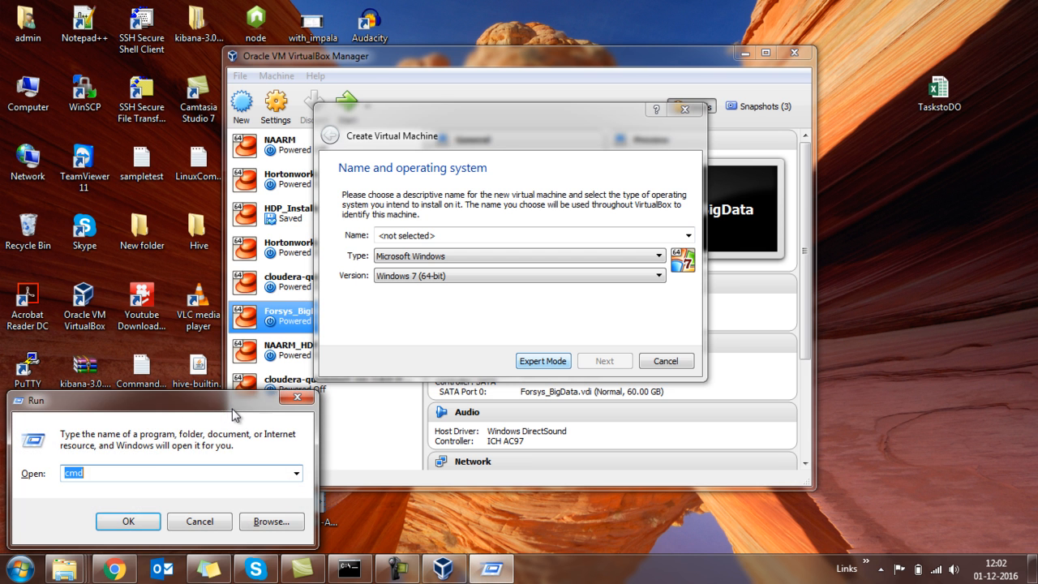
text(edi)
key(Down)
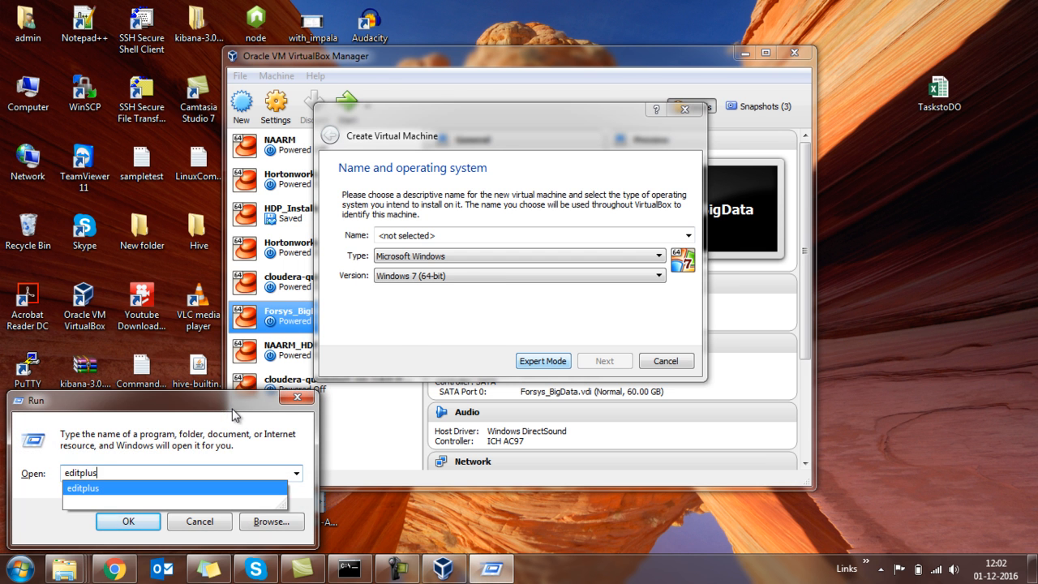
key(Return)
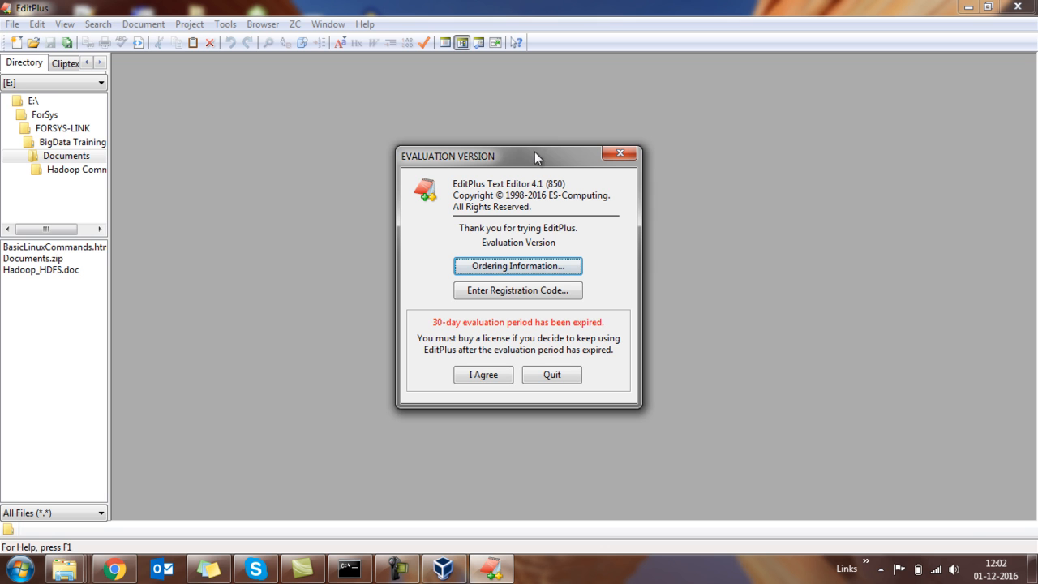
drag(539, 162, 934, 523)
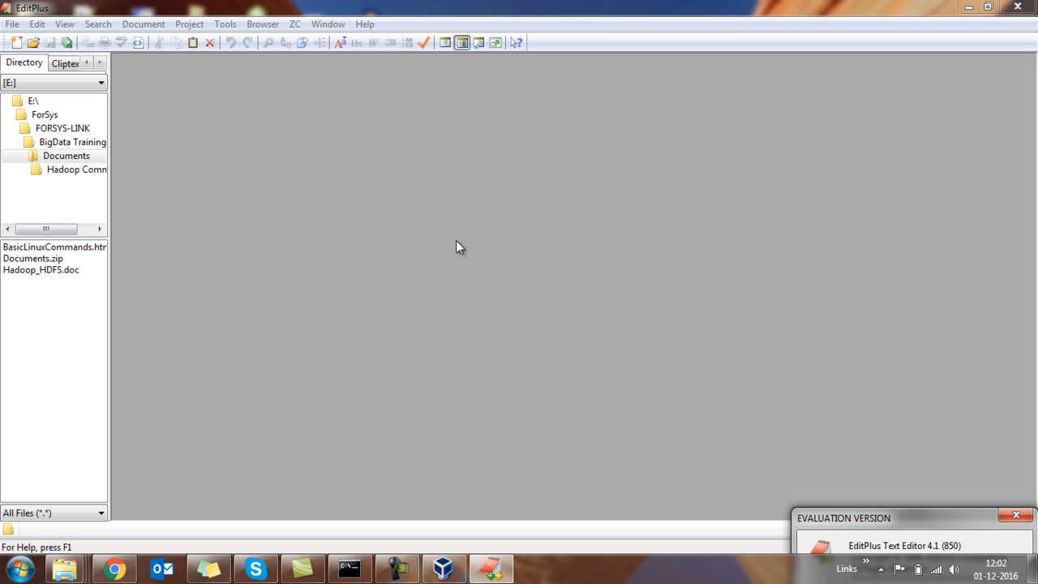
click(23, 43)
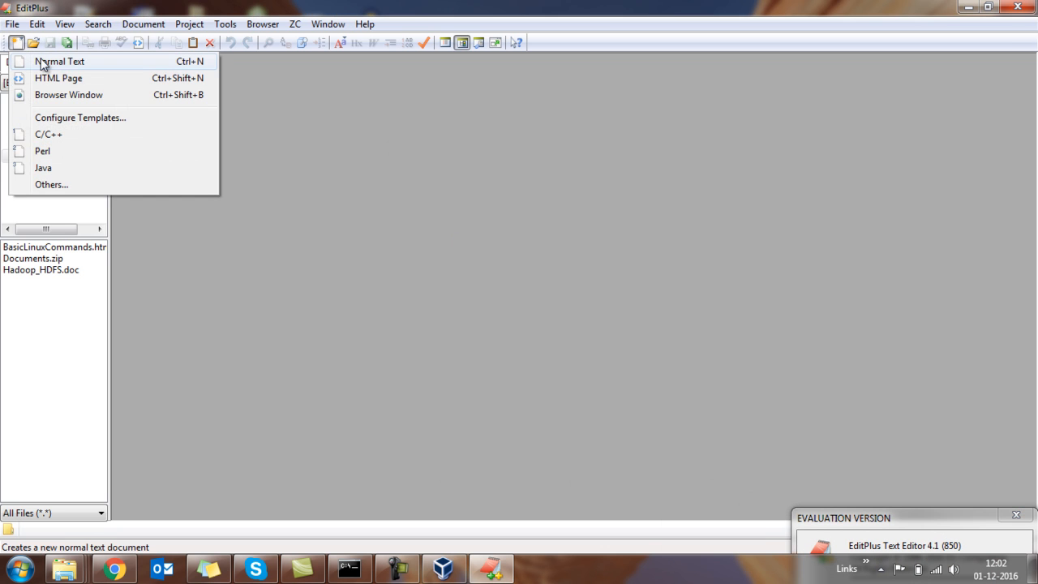
click(49, 63)
Write the note "VT-x enabled in BIOS Settings" on the first line of the document.
text(Vt)
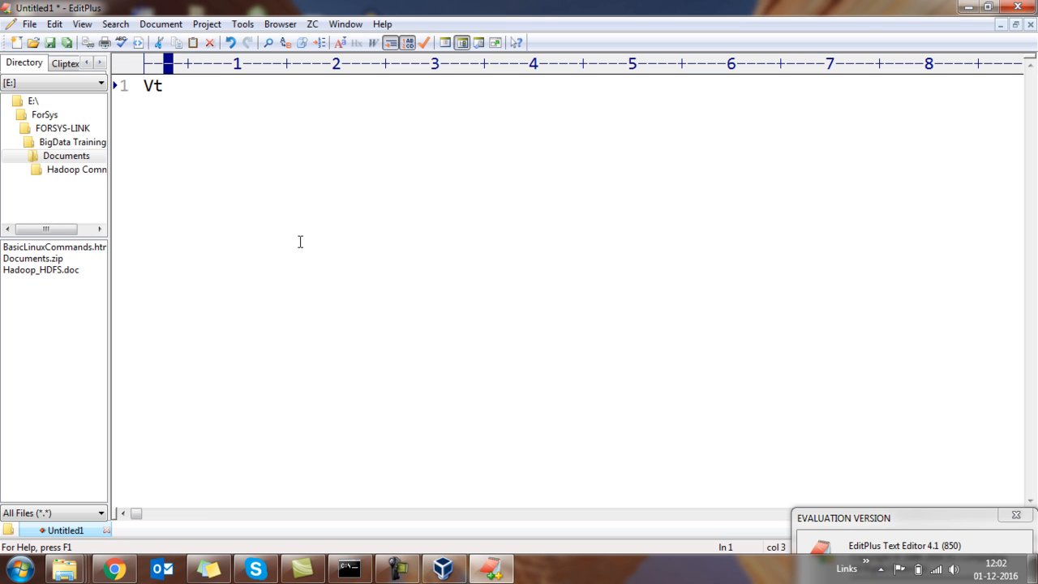
key(BackSpace)
text(T-x enabled)
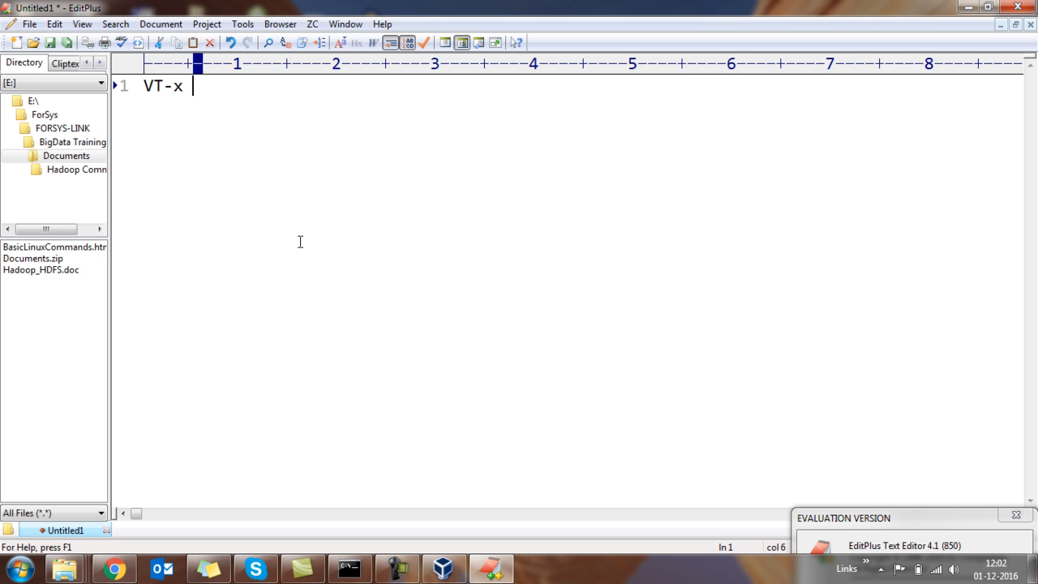
text( in)
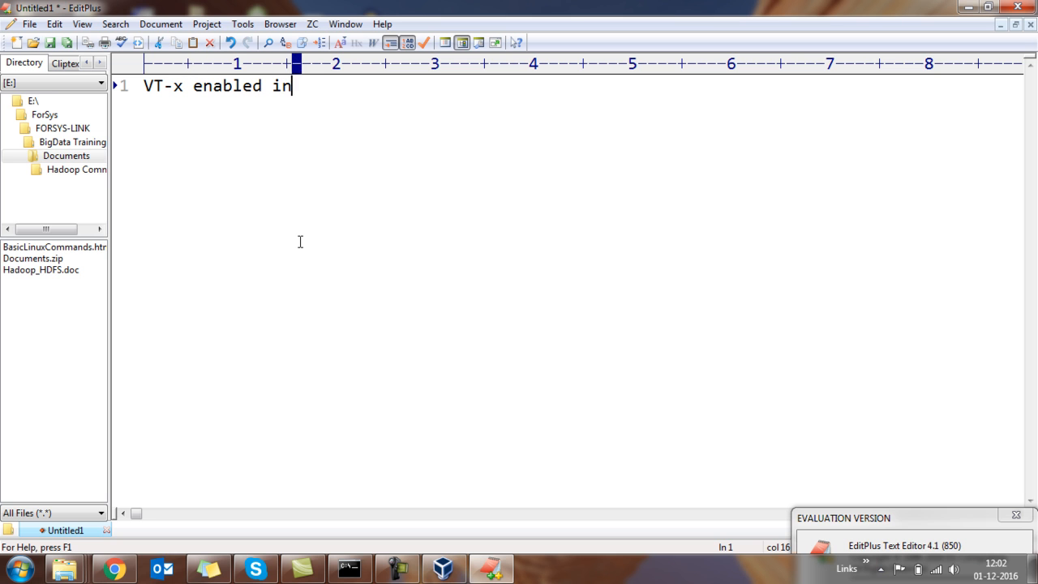
text( BIOS S)
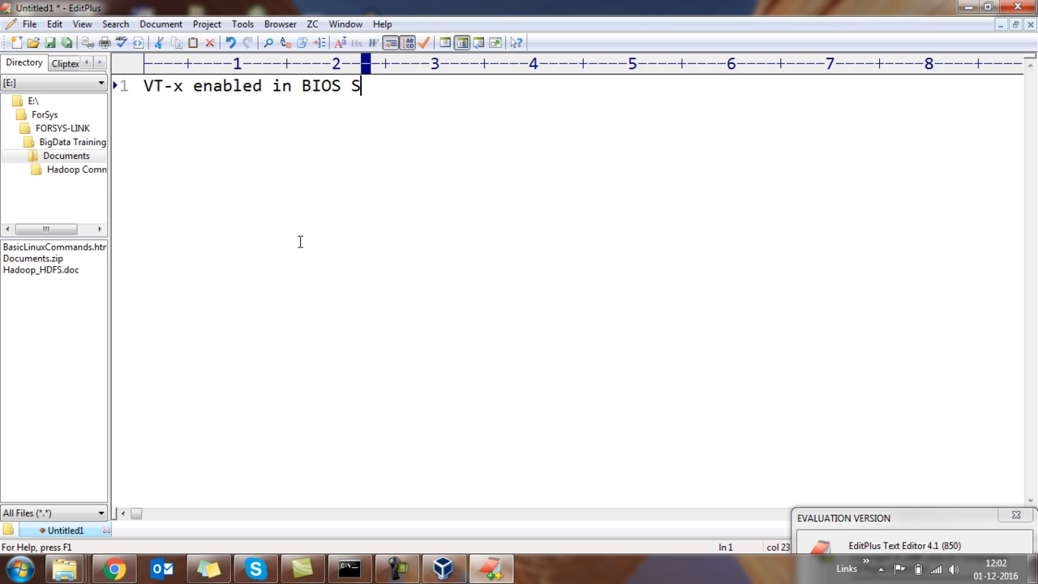
text(ettings)
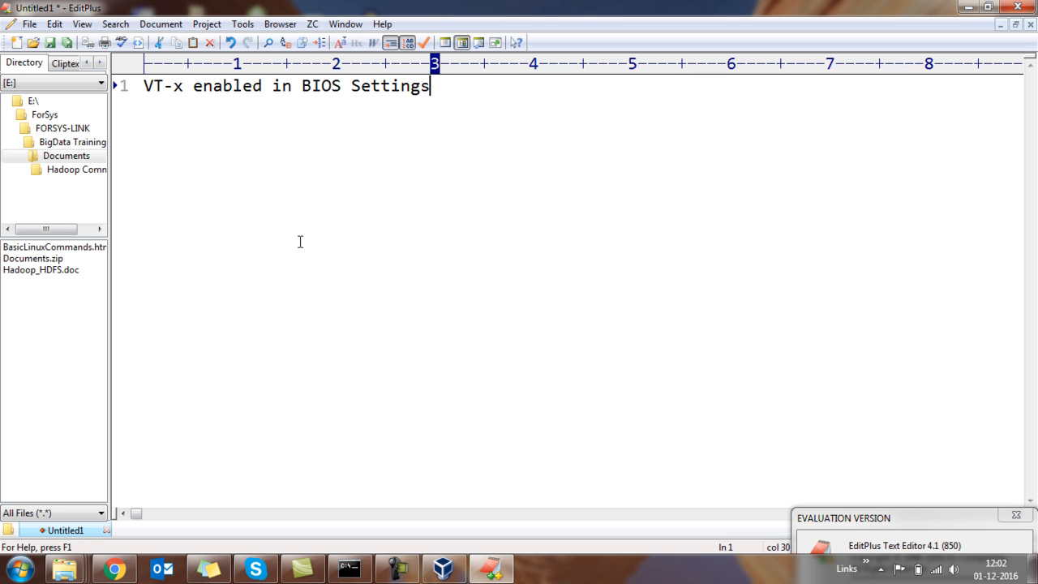
Switch back to VirtualBox, review the version choices for the new virtual machine and close the creation wizard without creating one.
click(443, 570)
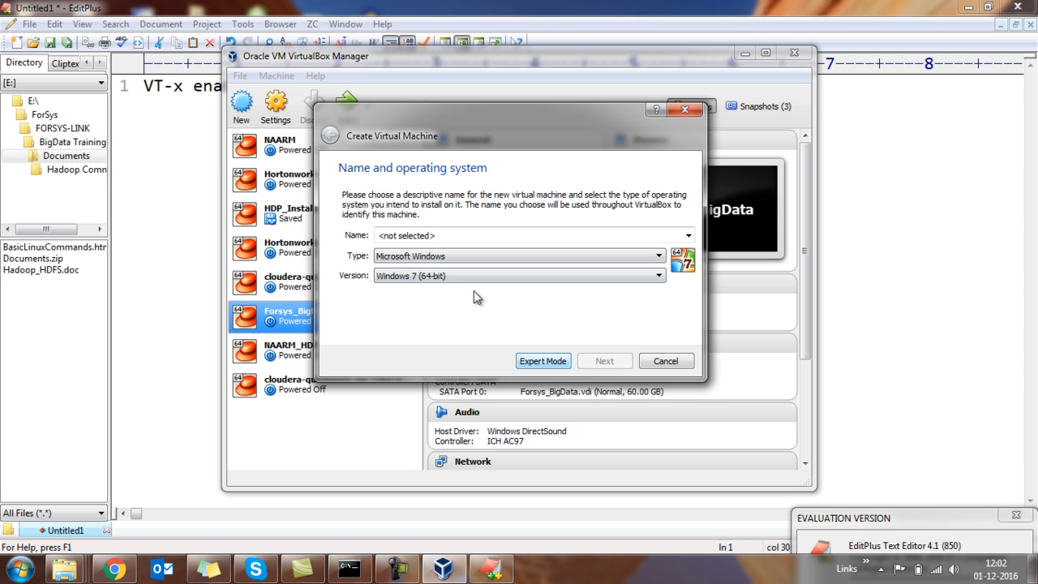
click(533, 277)
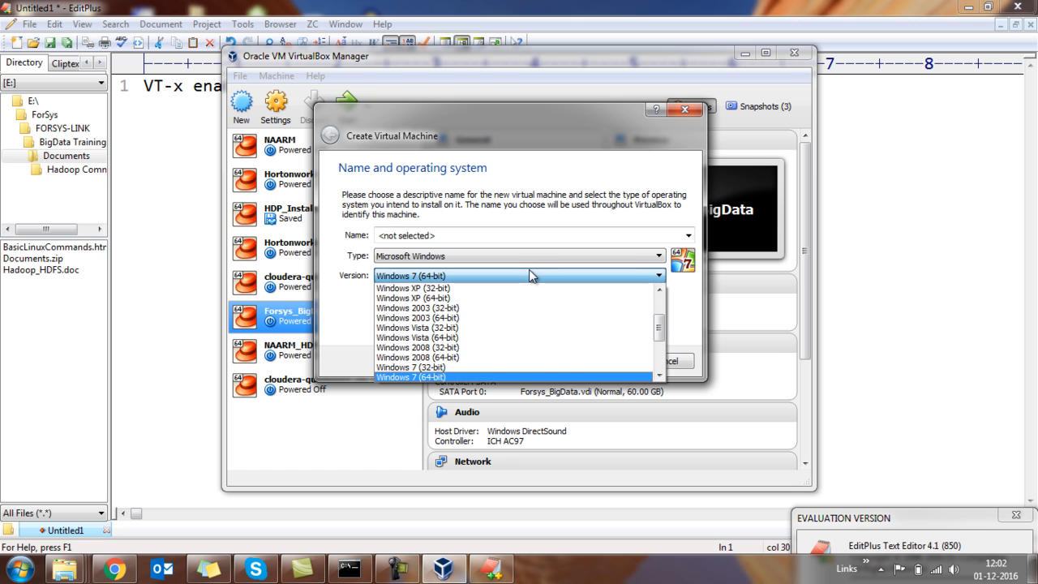
click(533, 277)
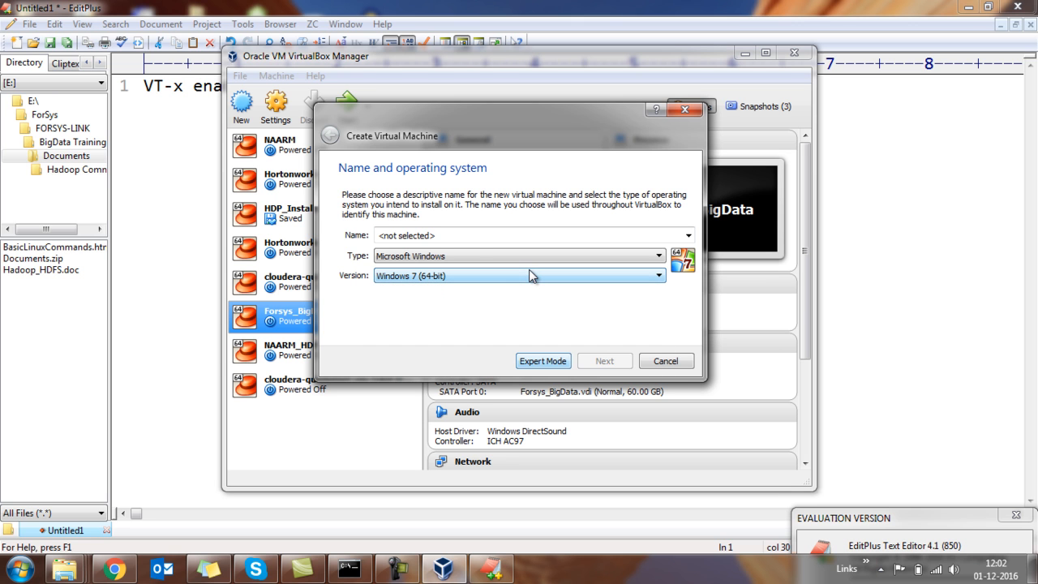
click(472, 235)
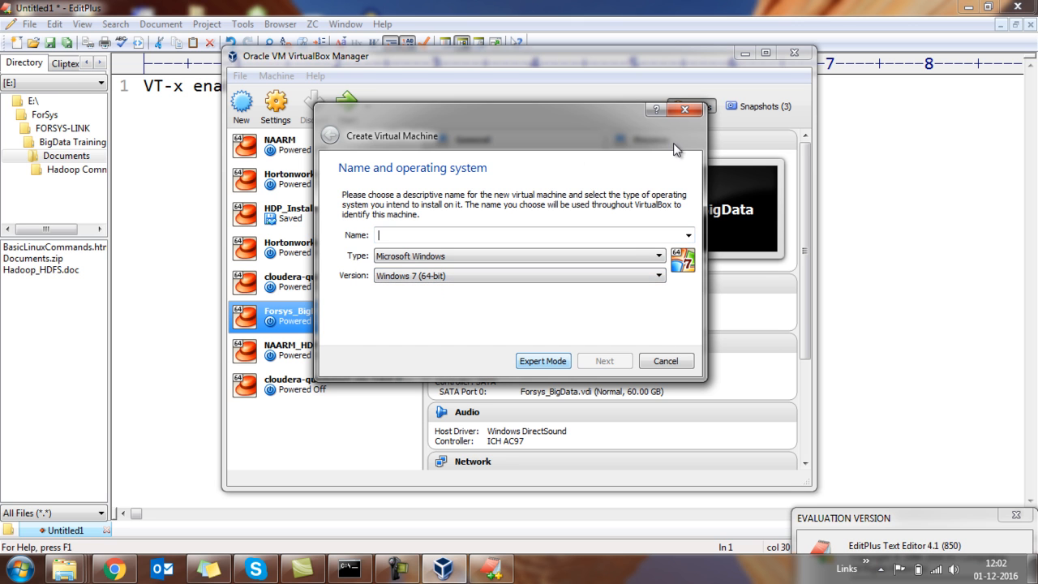
click(686, 110)
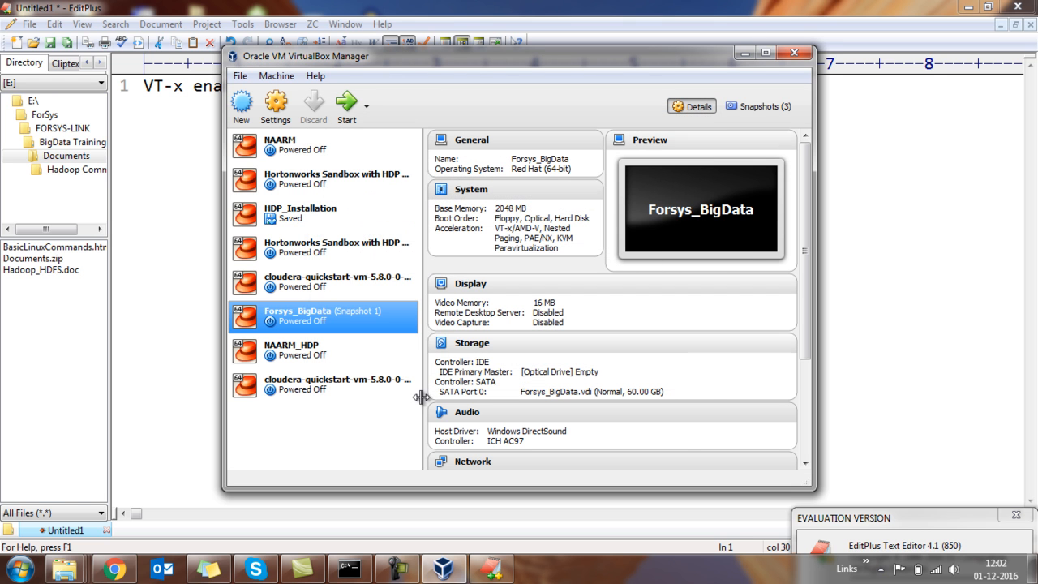
Switch to Chrome and open the cloudera.com website in a new tab.
mouse_move(114, 574)
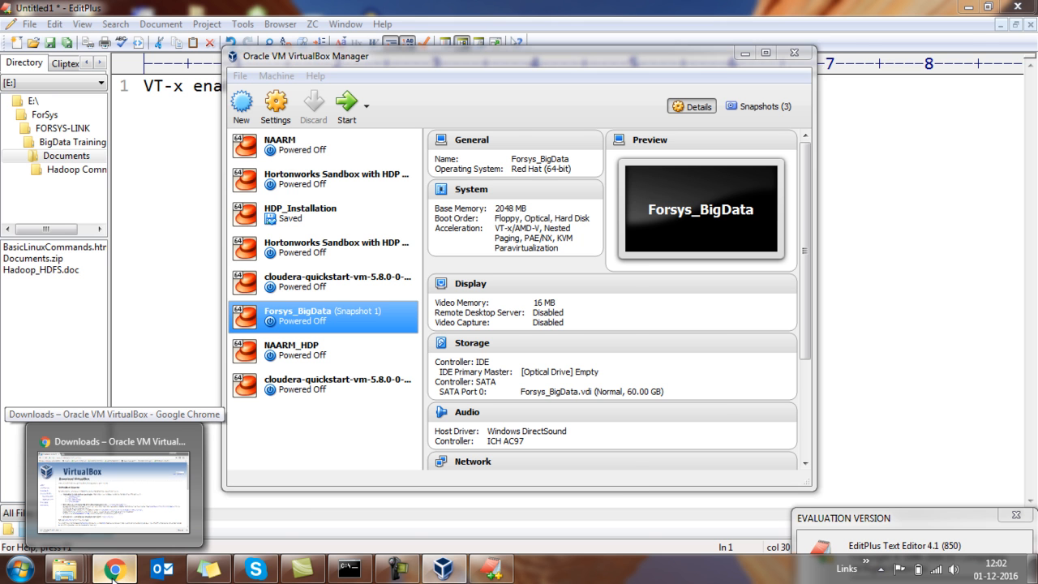
click(114, 571)
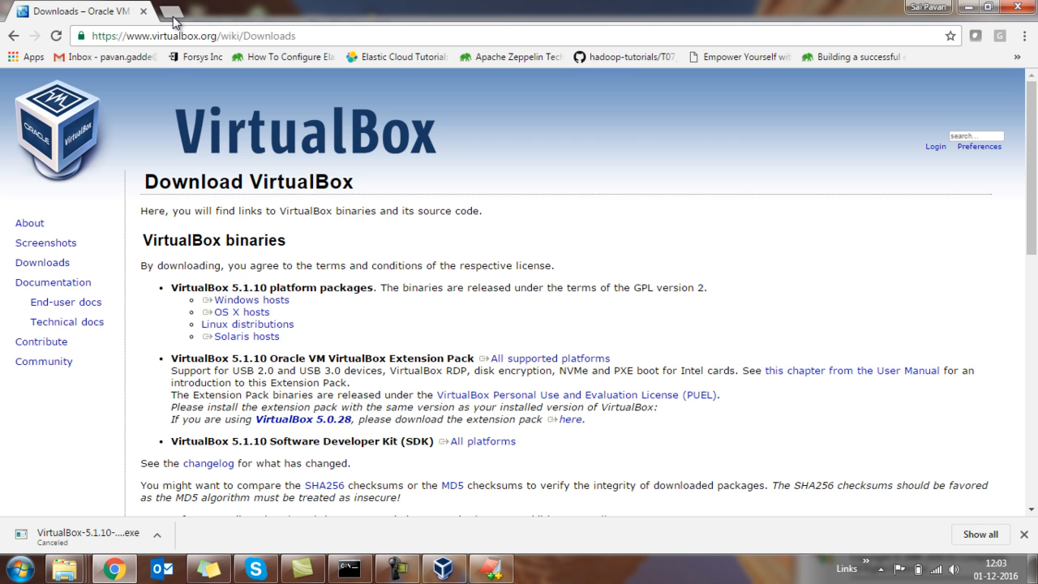
click(172, 14)
text(cloudera)
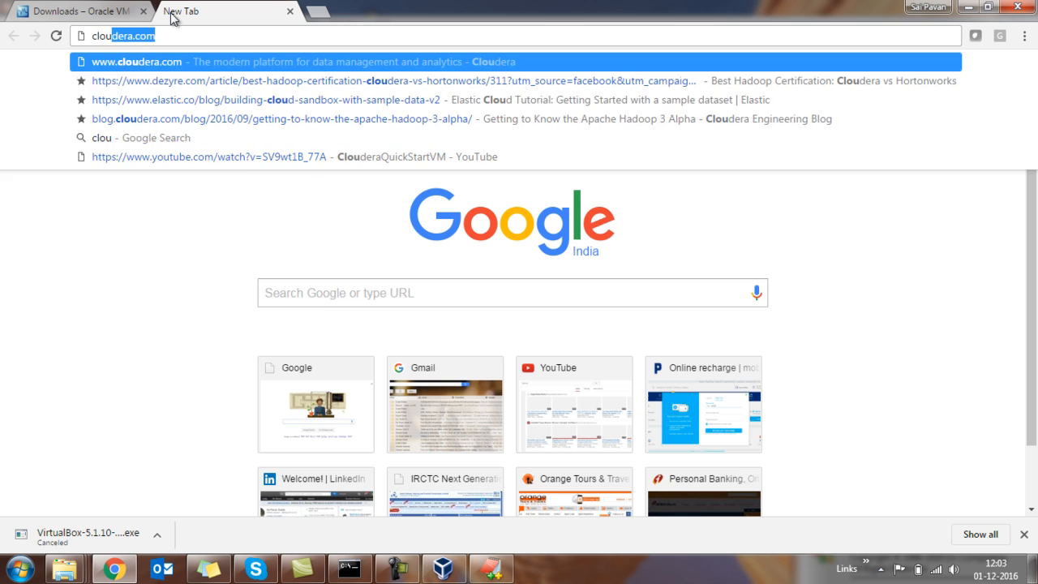
key(Return)
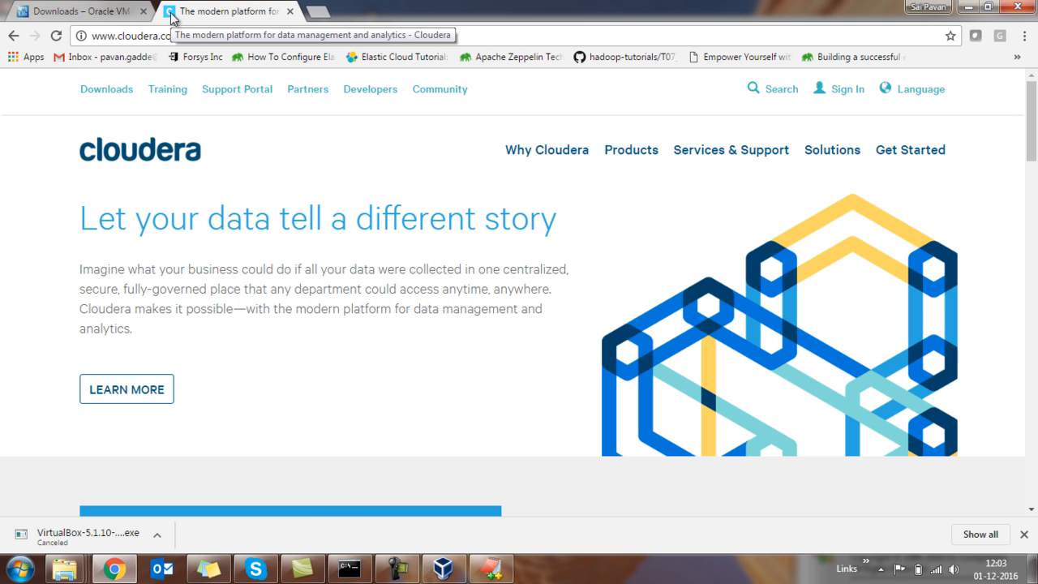
Go to the Cloudera Enterprise downloads and open the download page for QuickStarts.
click(115, 91)
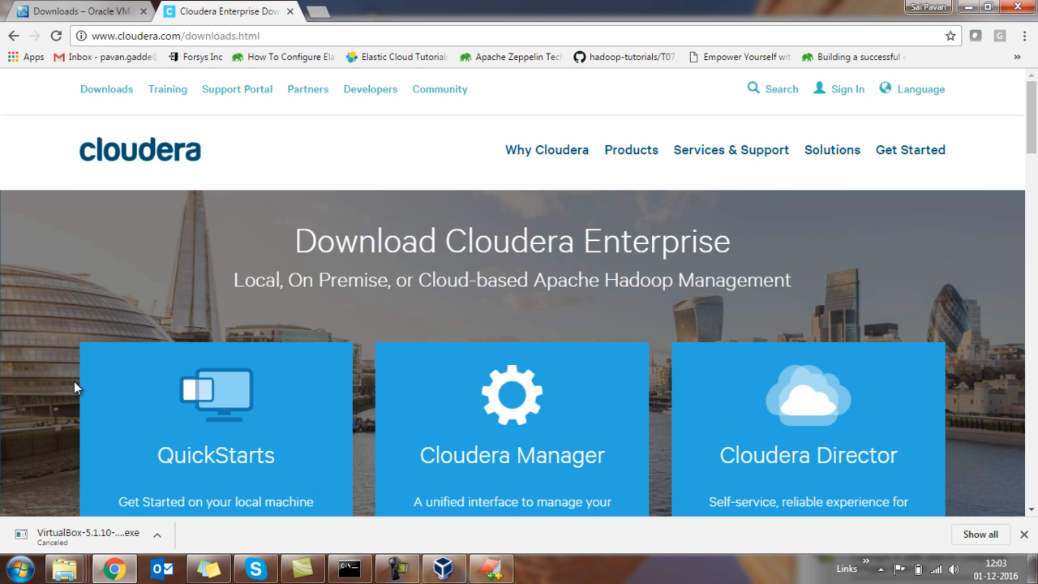
scroll(74, 381, down, 1)
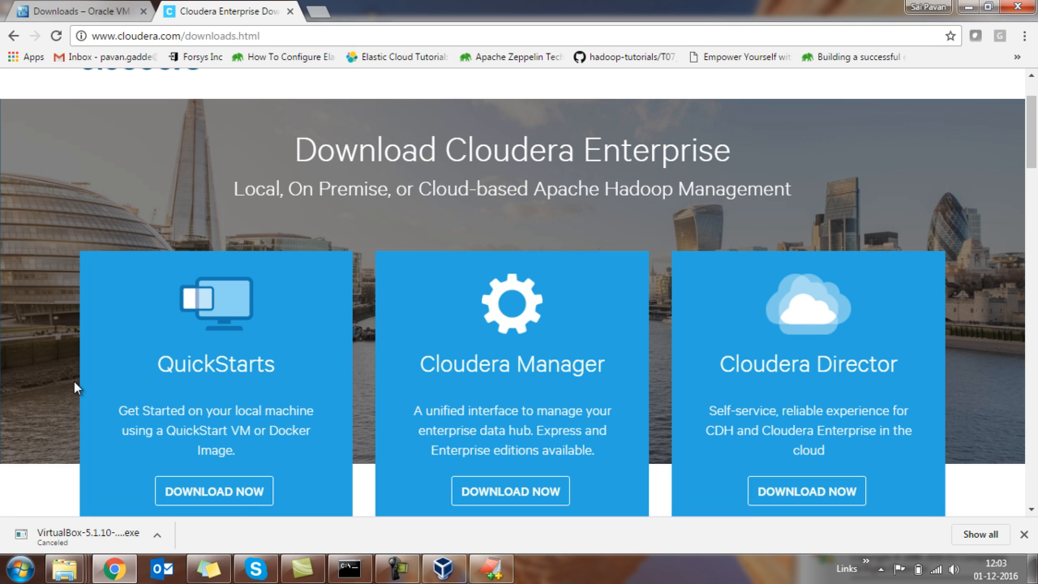
scroll(73, 381, down, 1)
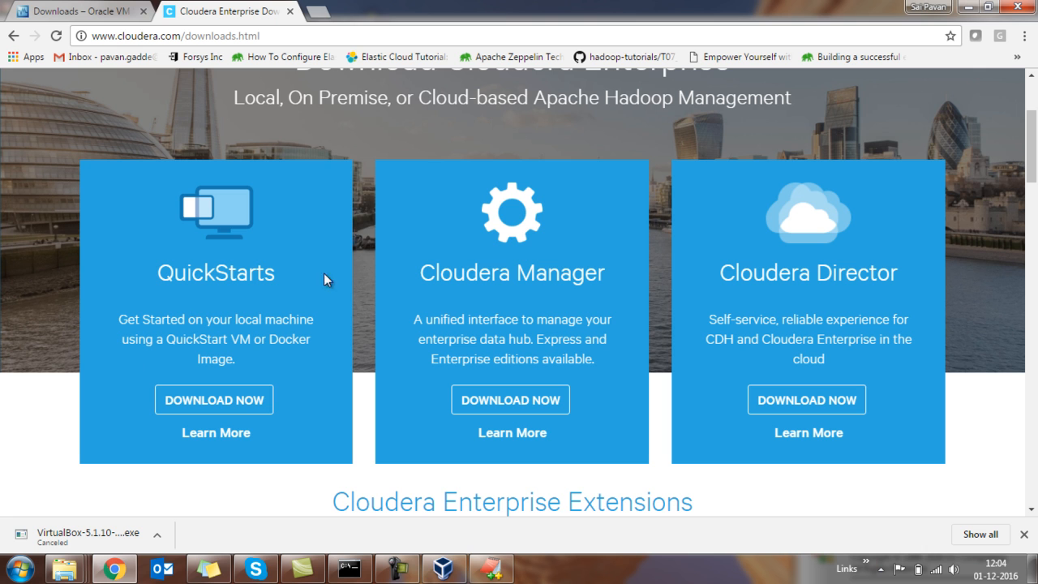
click(231, 408)
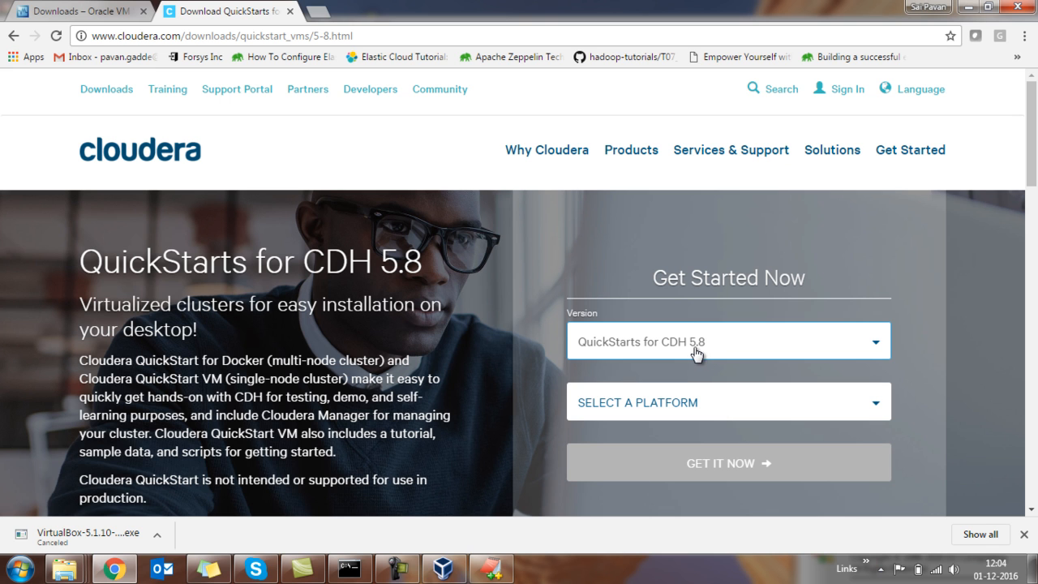
Choose Virtual Box as the platform for QuickStarts for CDH 5.8, dismiss the advertisement and request the download.
click(662, 402)
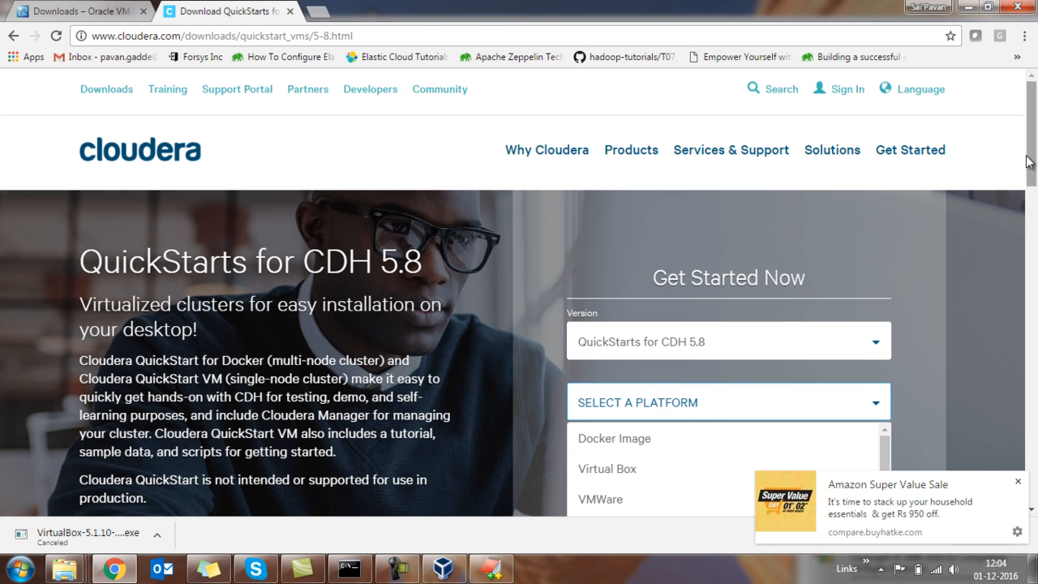
click(1017, 481)
scroll(1035, 132, down, 2)
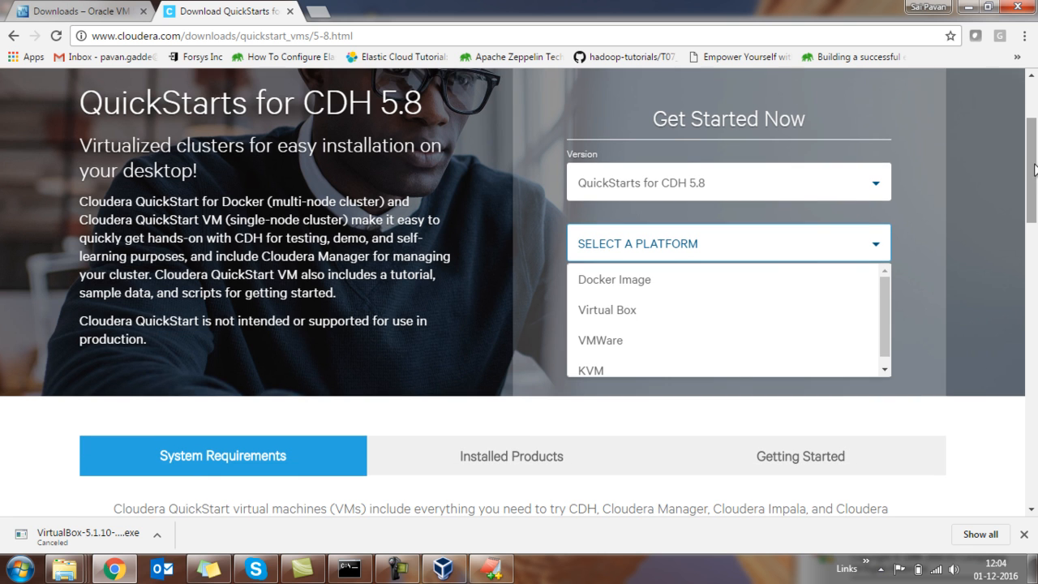
click(673, 311)
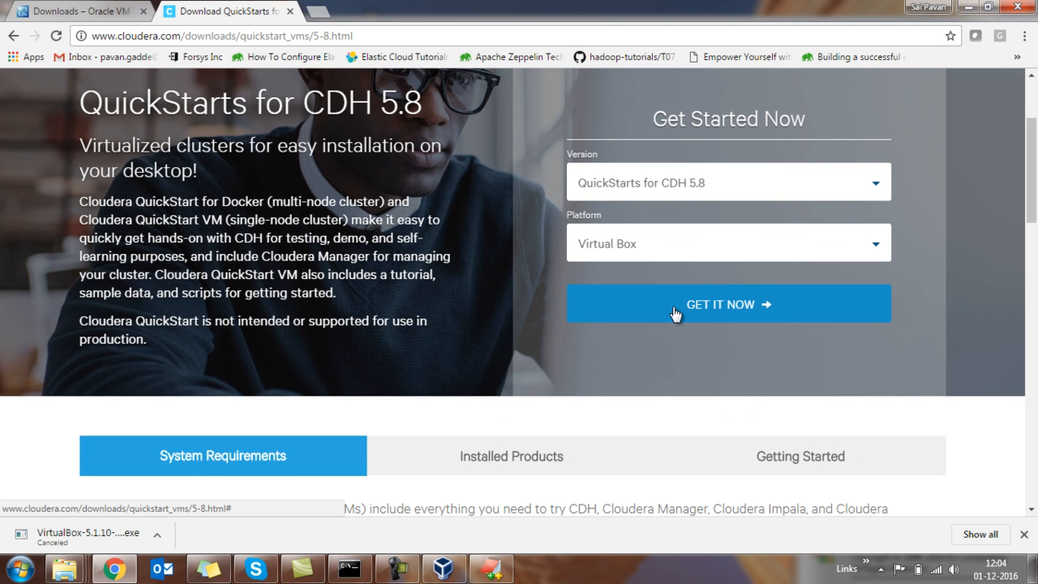
click(673, 311)
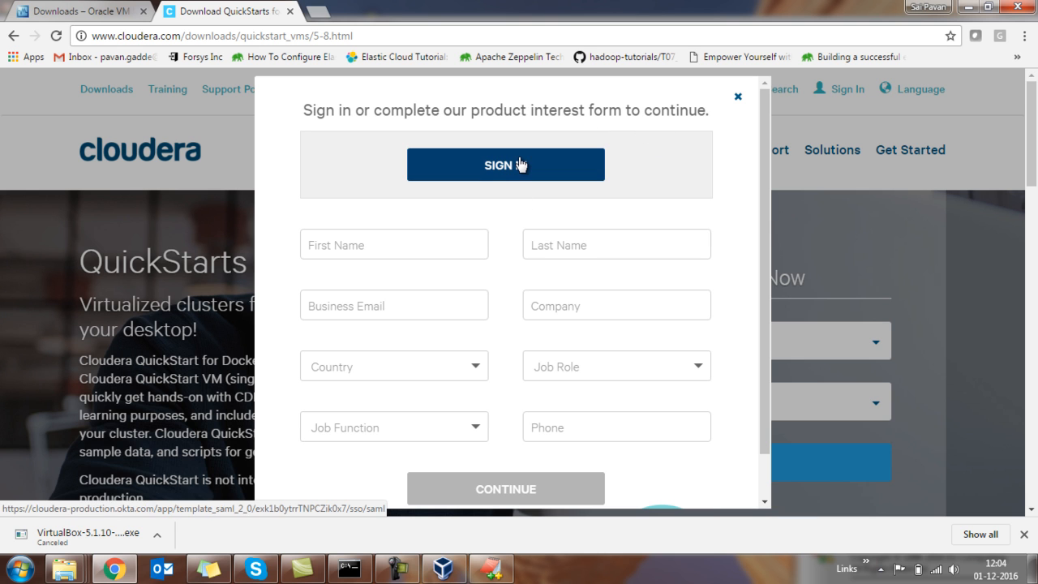
Sign in to the existing Cloudera account and select Virtual Box as the QuickStart platform again.
click(381, 256)
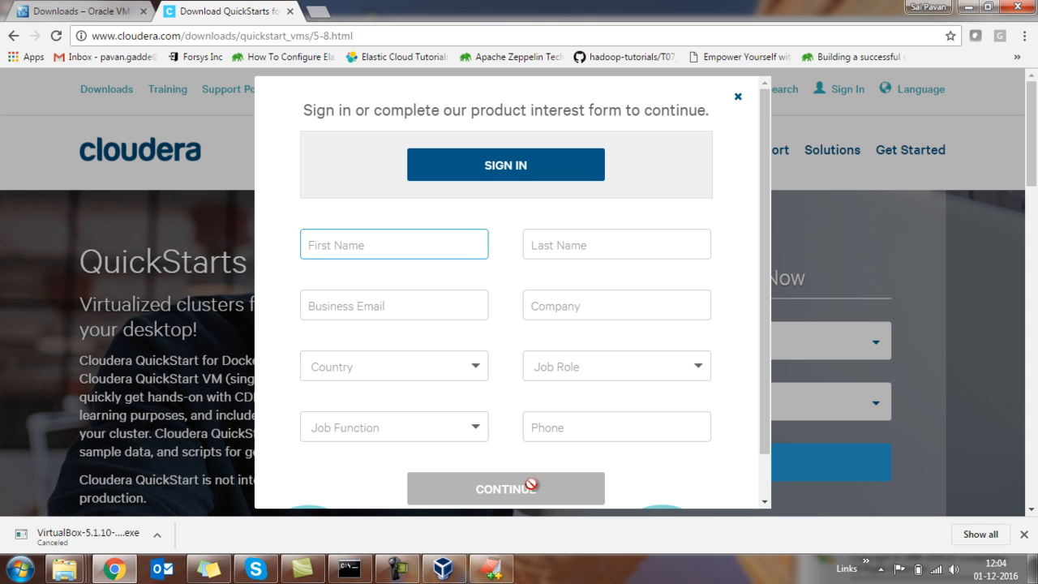
click(514, 186)
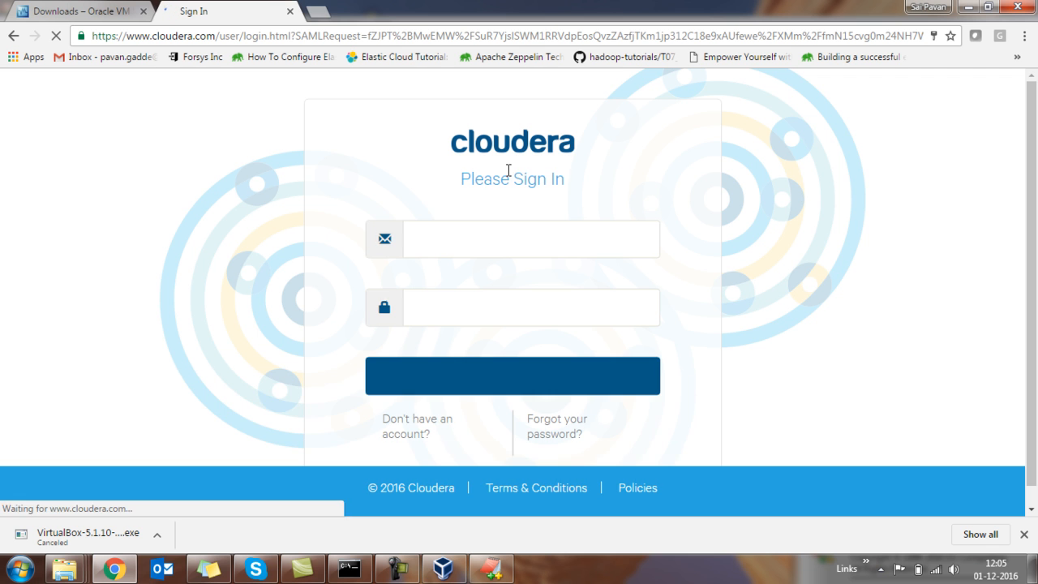
click(487, 377)
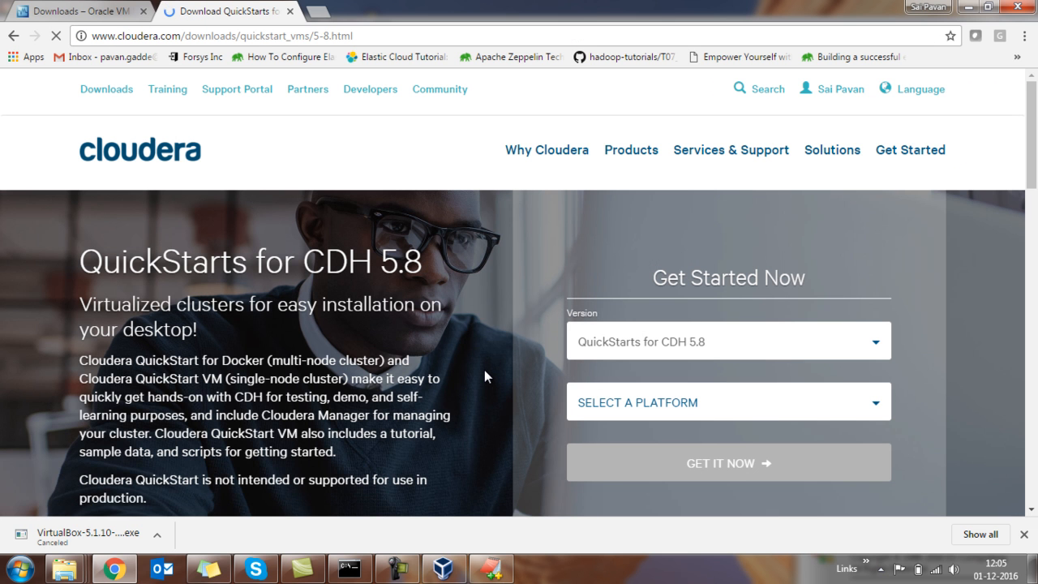
click(638, 418)
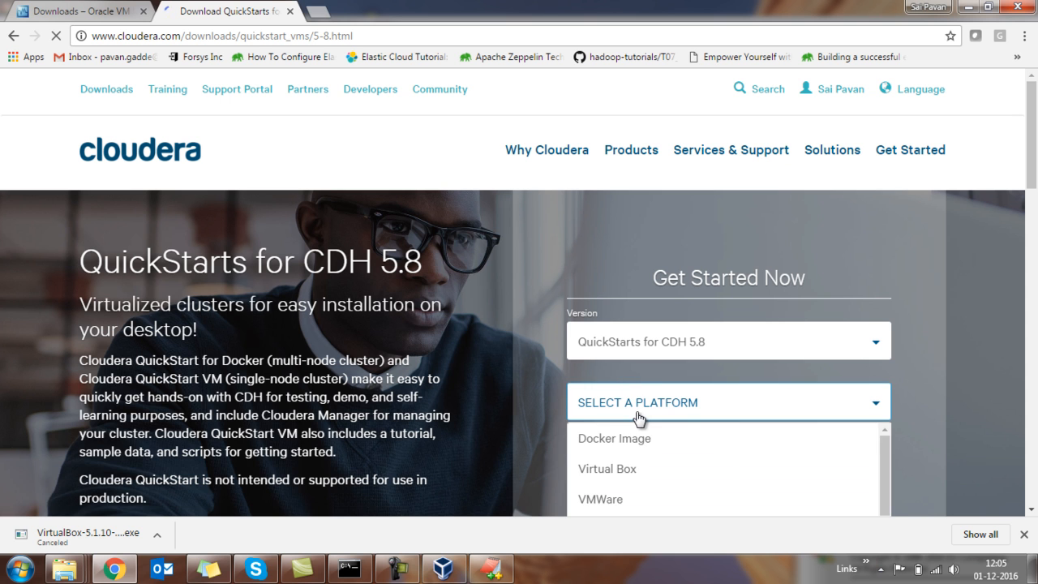
click(672, 473)
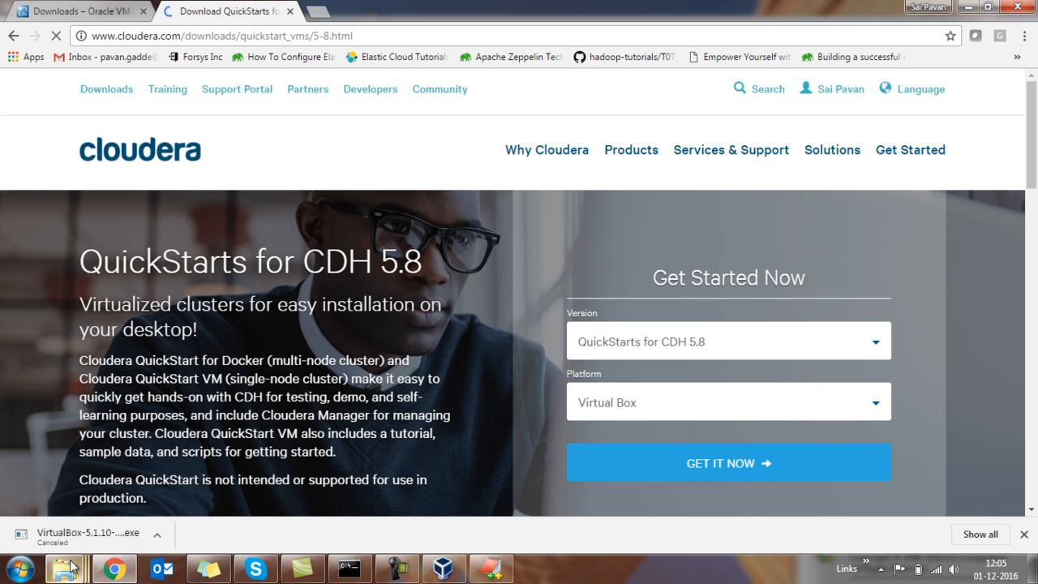
Switch to Windows Explorer and locate the cloudera-quickstart-vm-5.8.0-0-virtualbox archive in the Downloads folder.
mouse_move(71, 566)
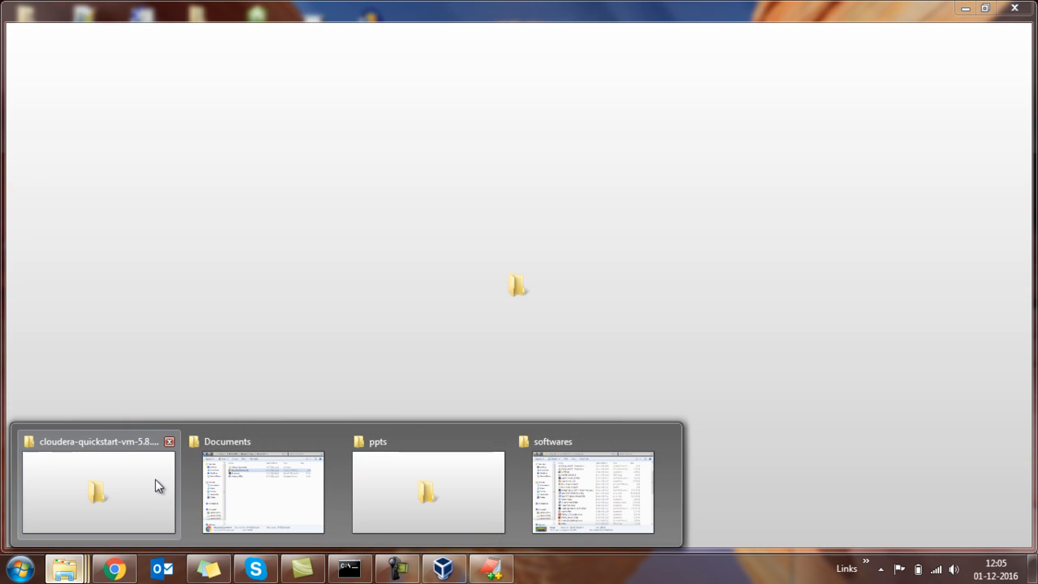
click(156, 485)
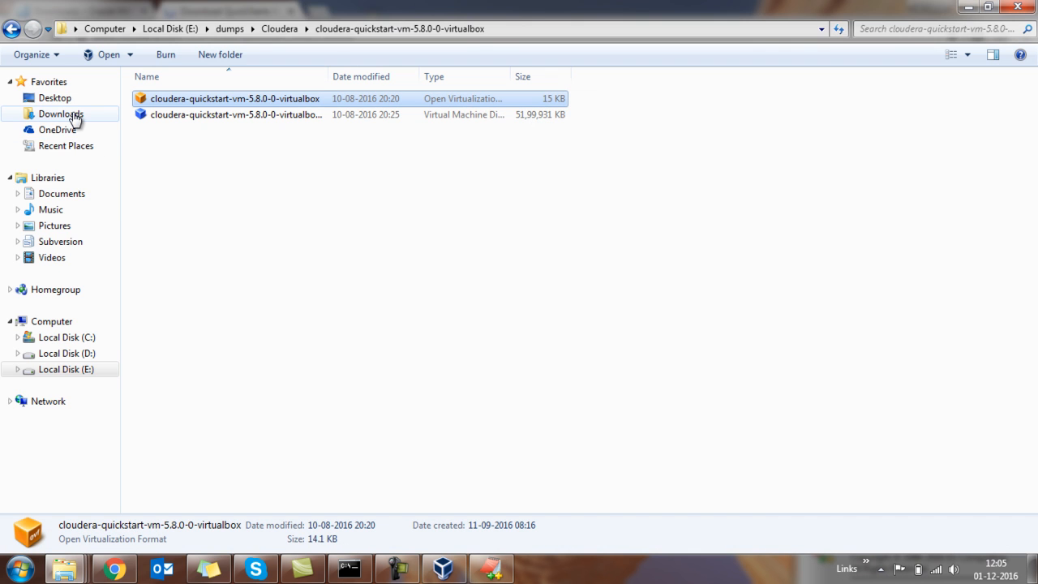
click(74, 116)
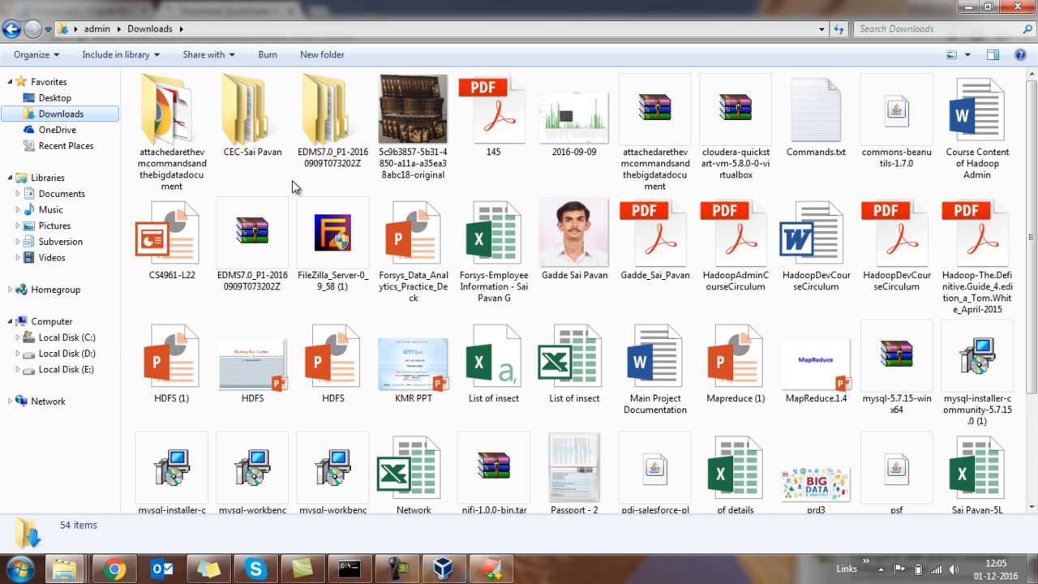
click(738, 168)
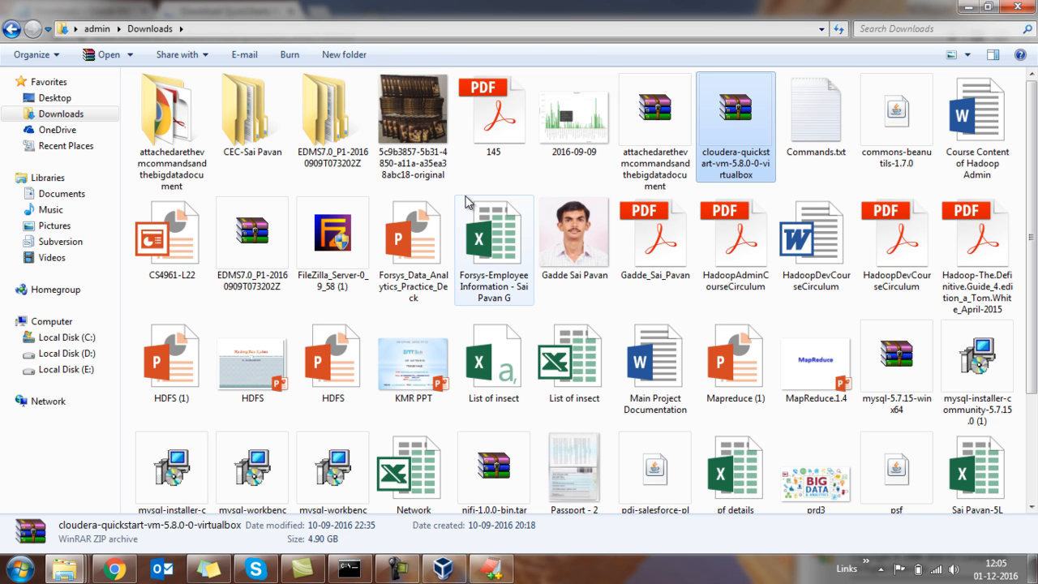
click(730, 158)
key(Escape)
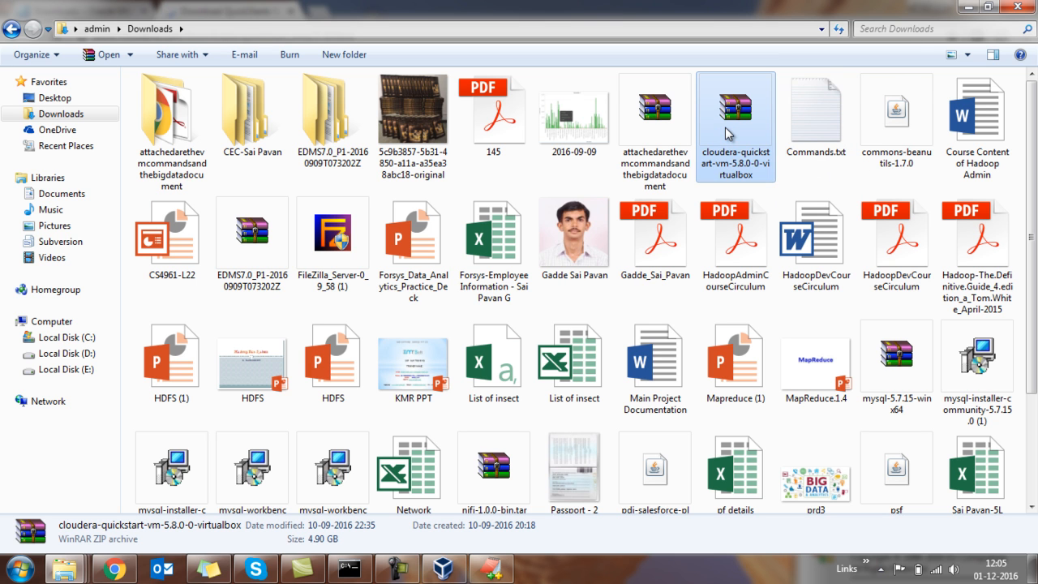
Open the extracted folder cloudera-quickstart-vm-5.8.0-0-virtualbox under dumps\Cloudera on Local Disk (E:).
click(65, 371)
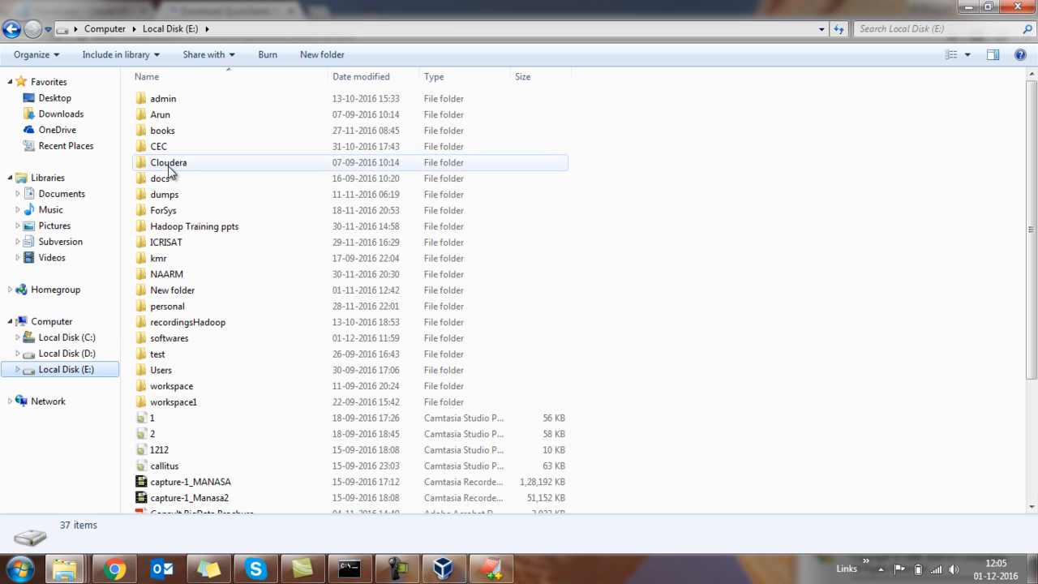
double_click(171, 197)
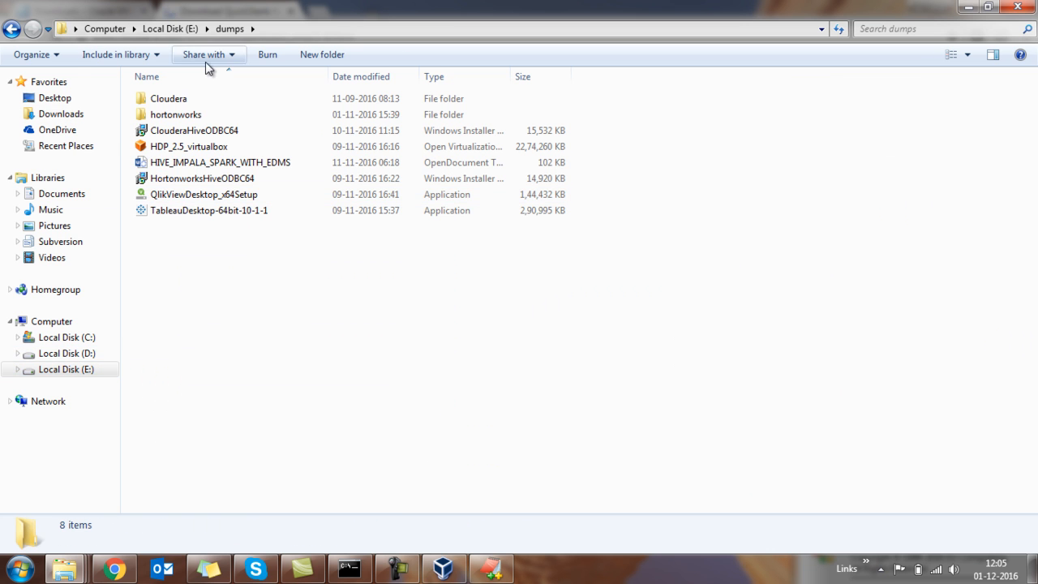
double_click(177, 103)
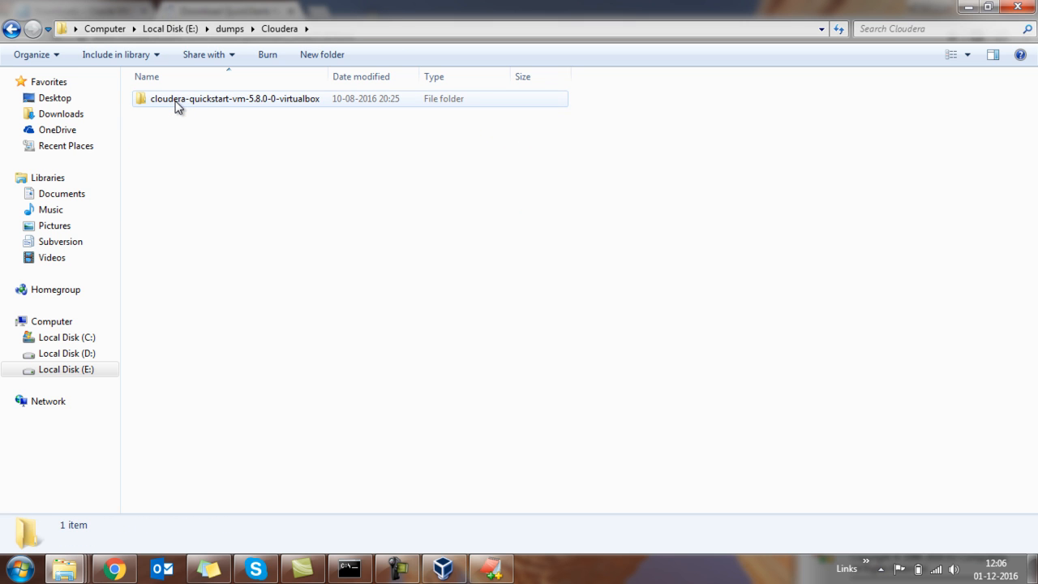
click(177, 103)
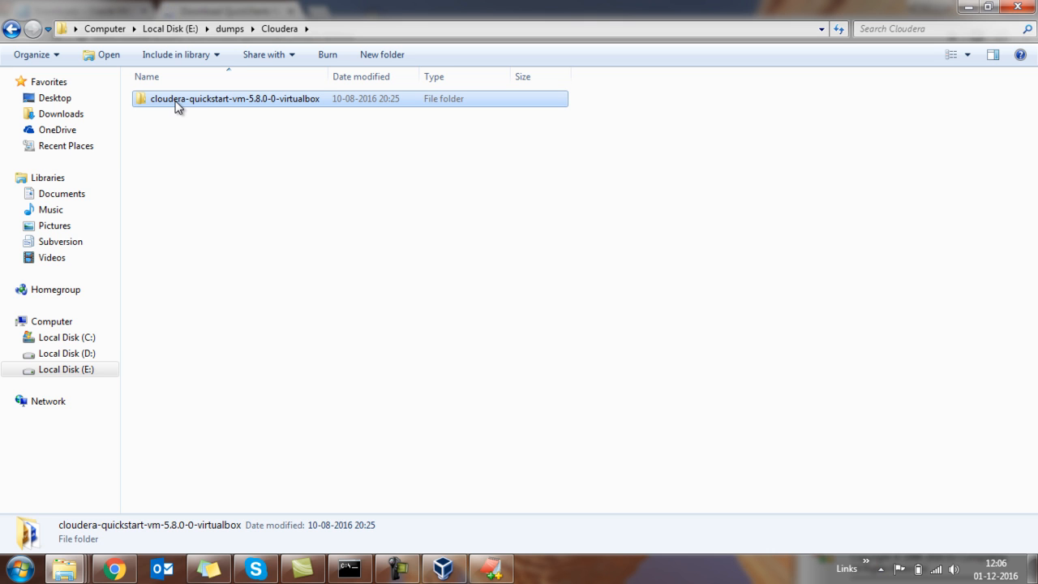
double_click(177, 103)
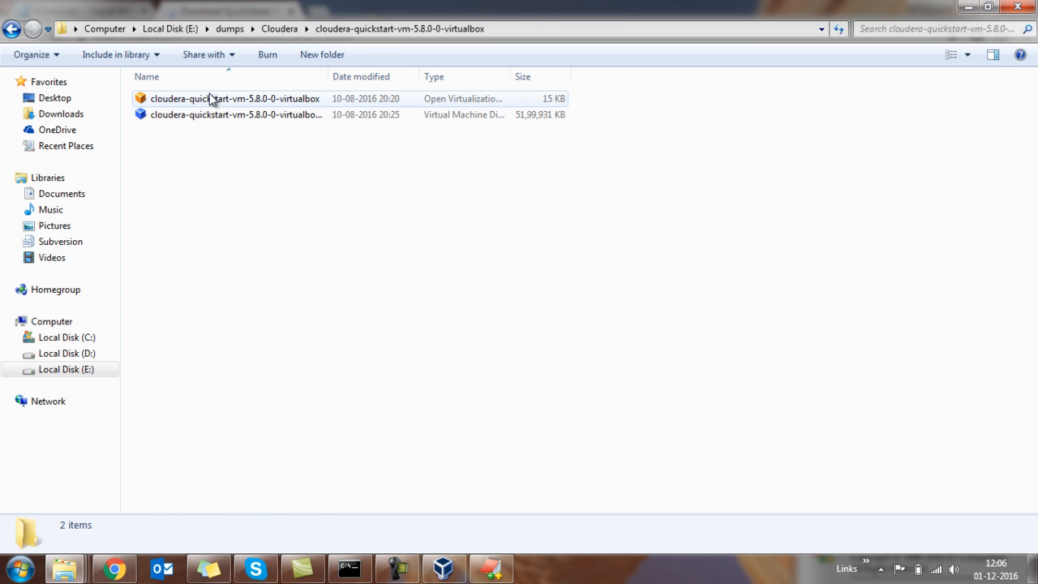
Open the cloudera-quickstart-vm-5.8.0-0-virtualbox OVF file in VirtualBox and review the appliance's name, guest OS type, CPU and RAM settings.
click(209, 98)
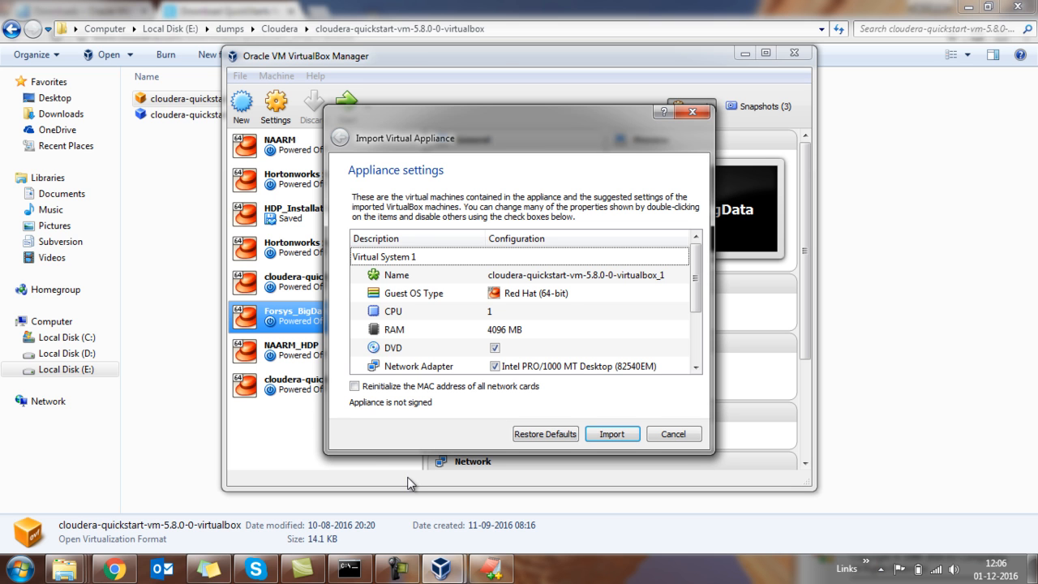
click(574, 277)
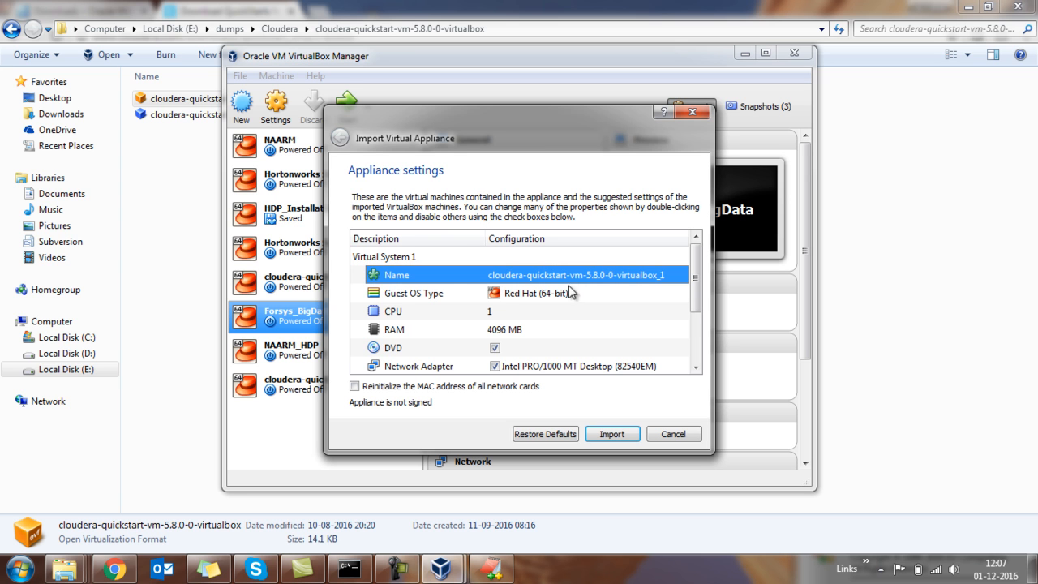
click(440, 296)
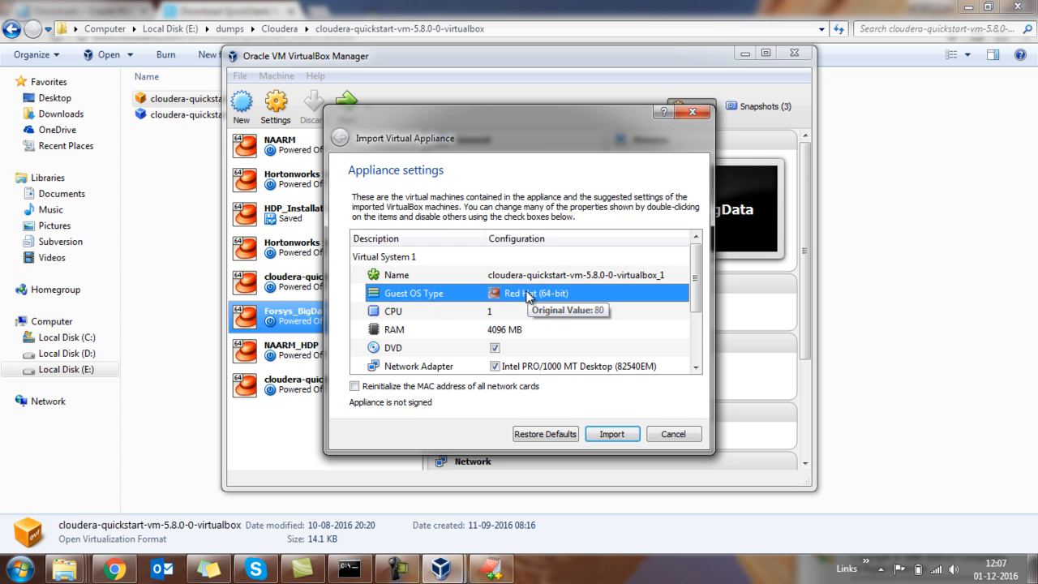
click(495, 313)
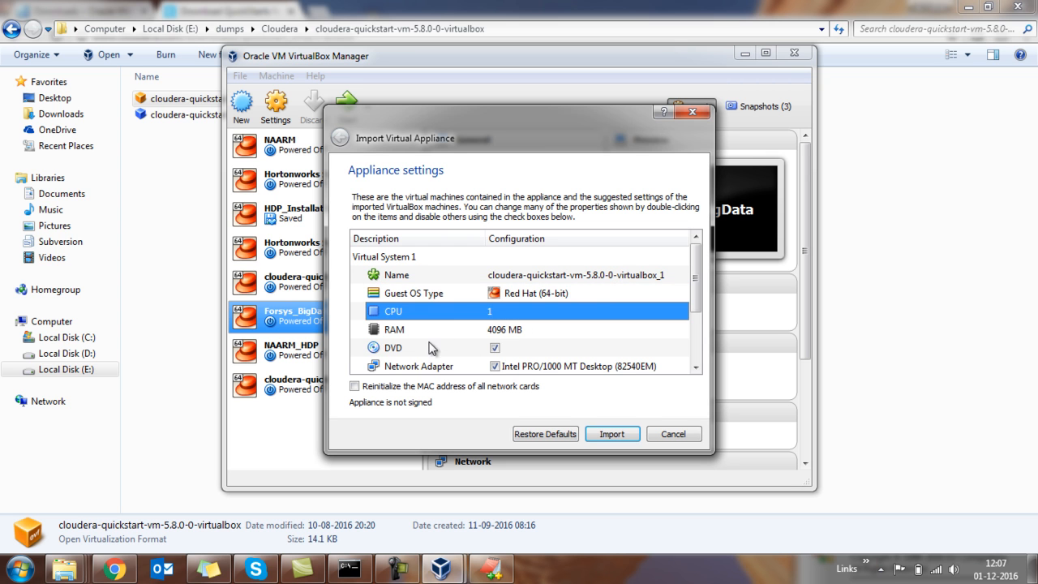
click(512, 331)
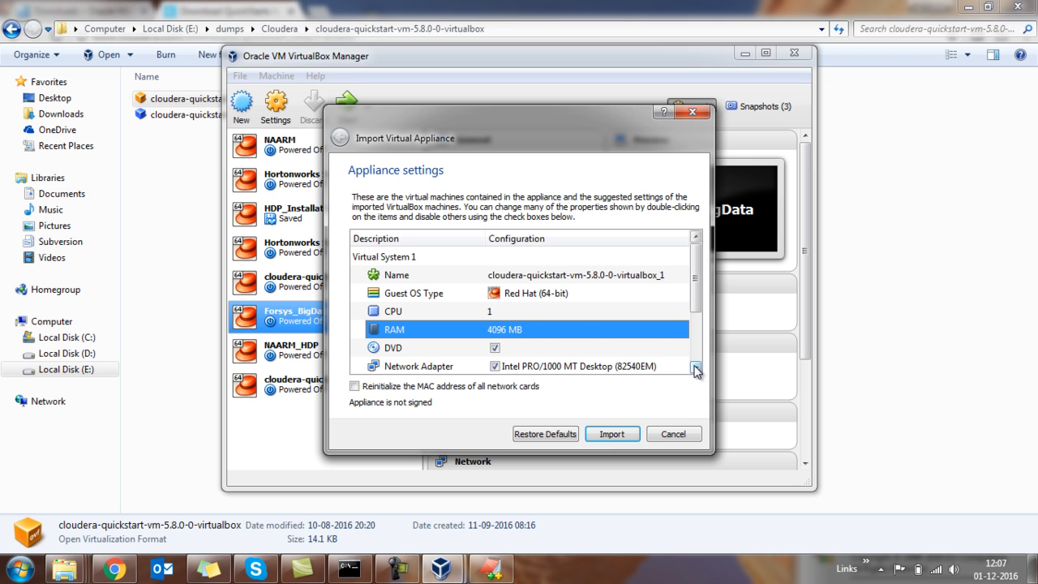
Try to import the Cloudera QuickStart appliance with its suggested settings.
click(612, 436)
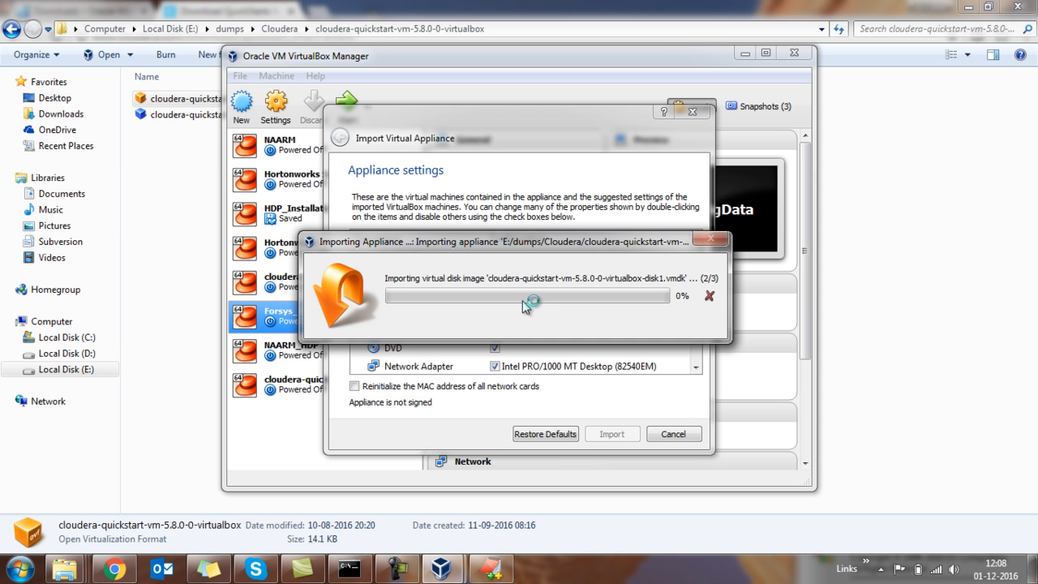
click(420, 560)
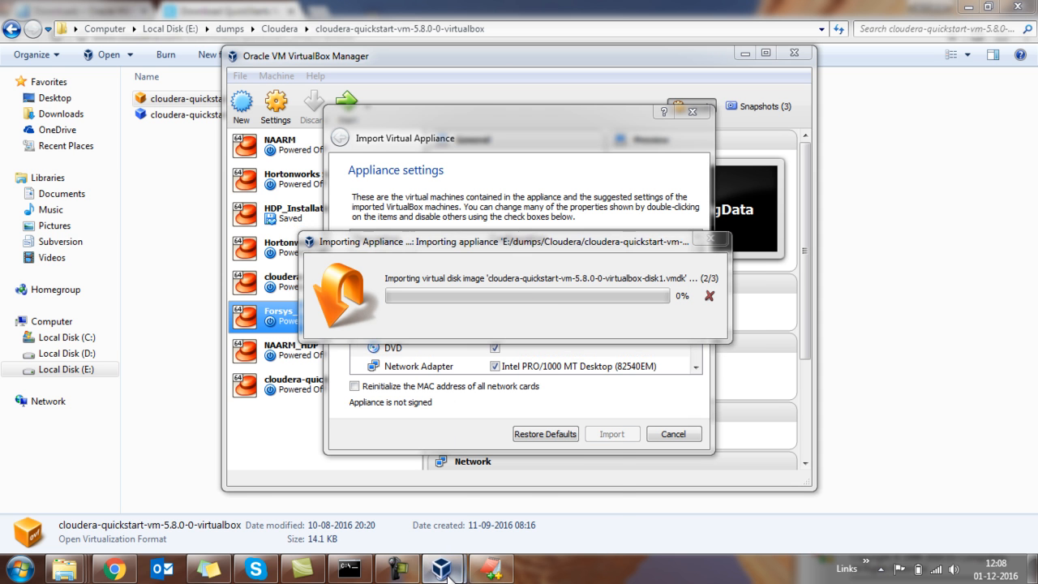
click(404, 532)
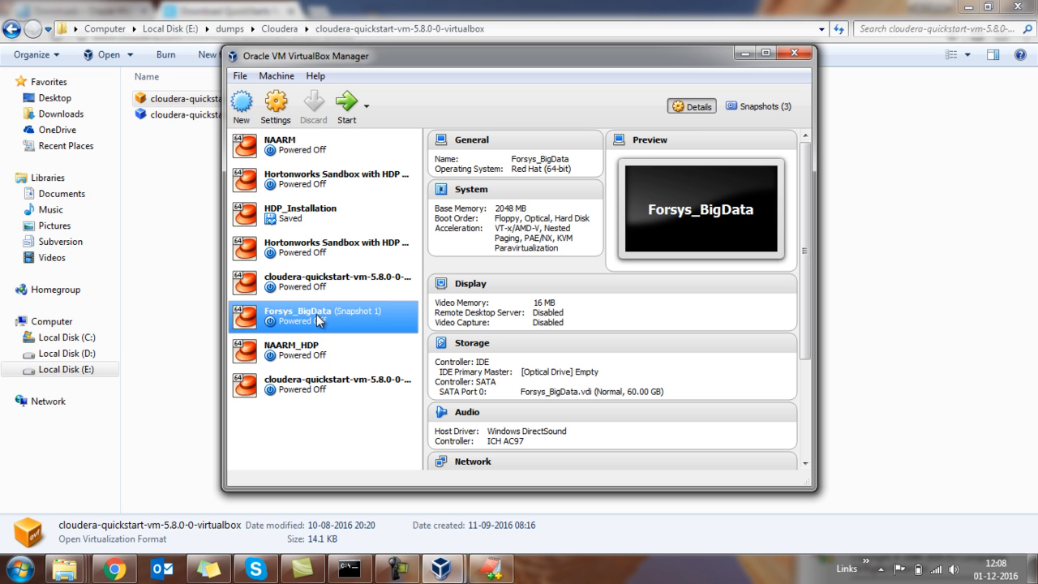
click(442, 568)
click(508, 482)
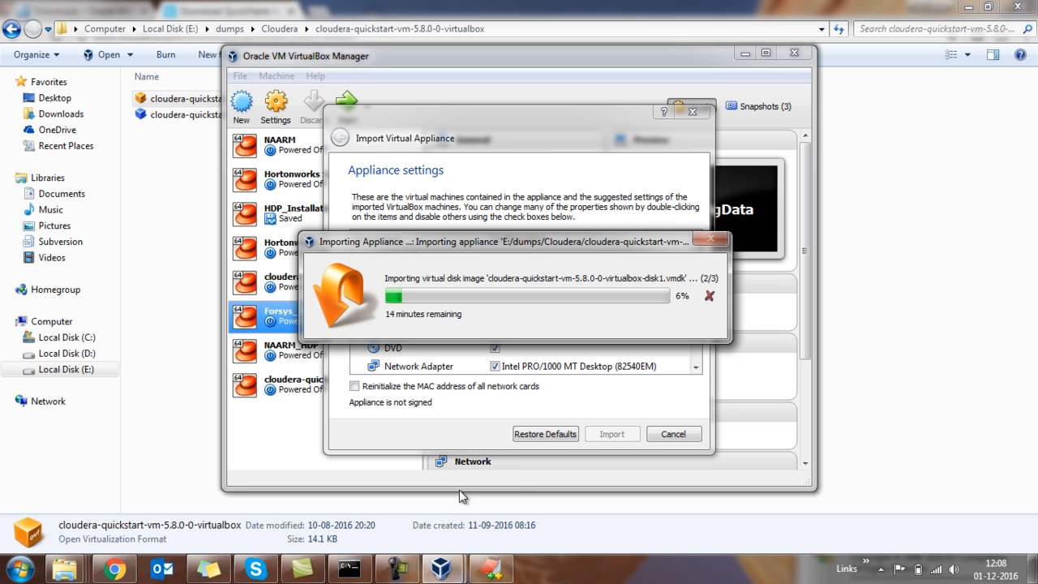
mouse_move(403, 572)
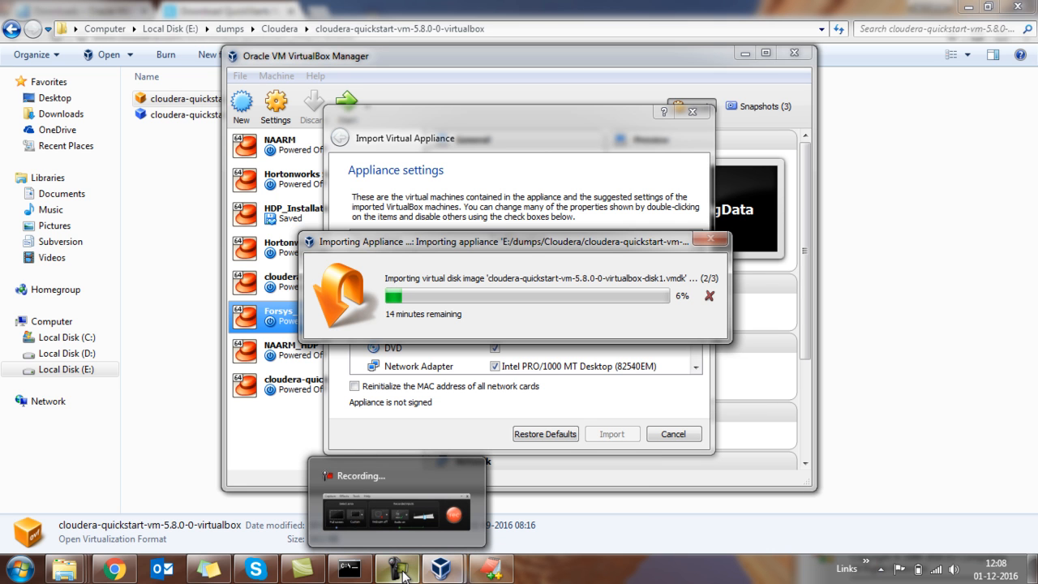
click(403, 573)
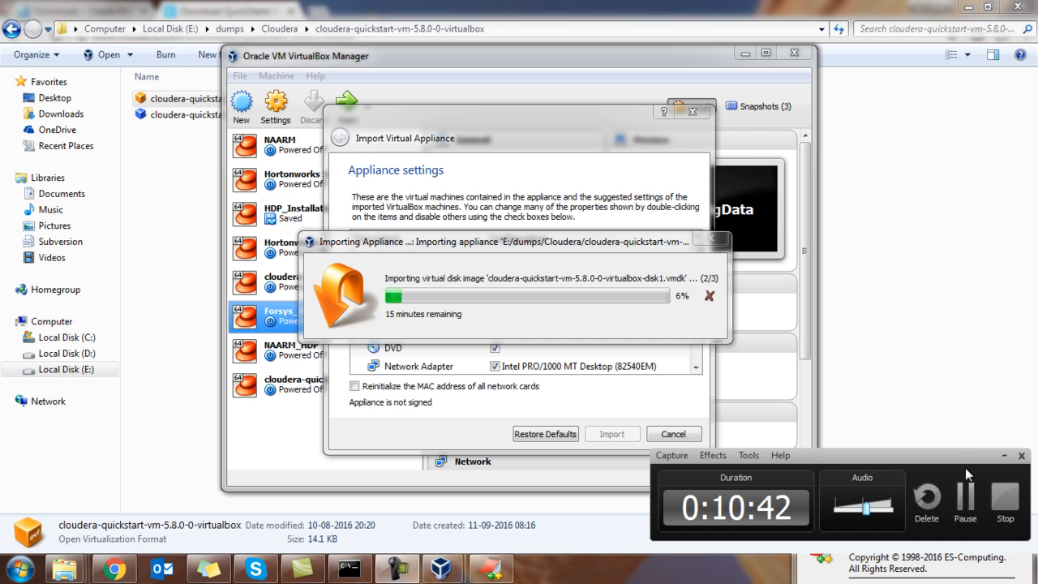
click(966, 501)
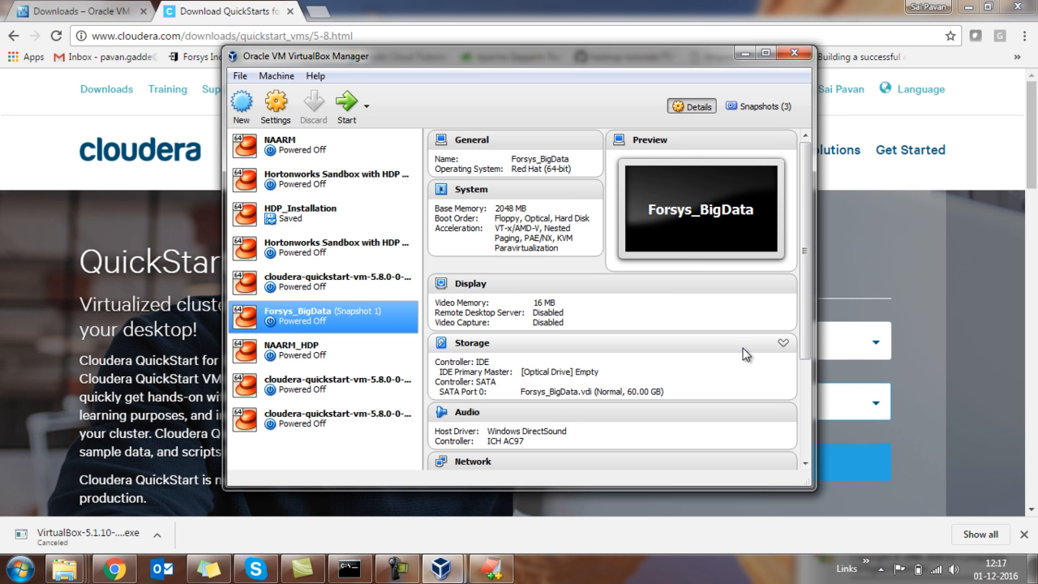
In the settings of the imported cloudera-quickstart-vm-5.8.0-0-virtualbox_1 machine, set Shared Clipboard and Drag'n'Drop to Bidirectional.
click(361, 428)
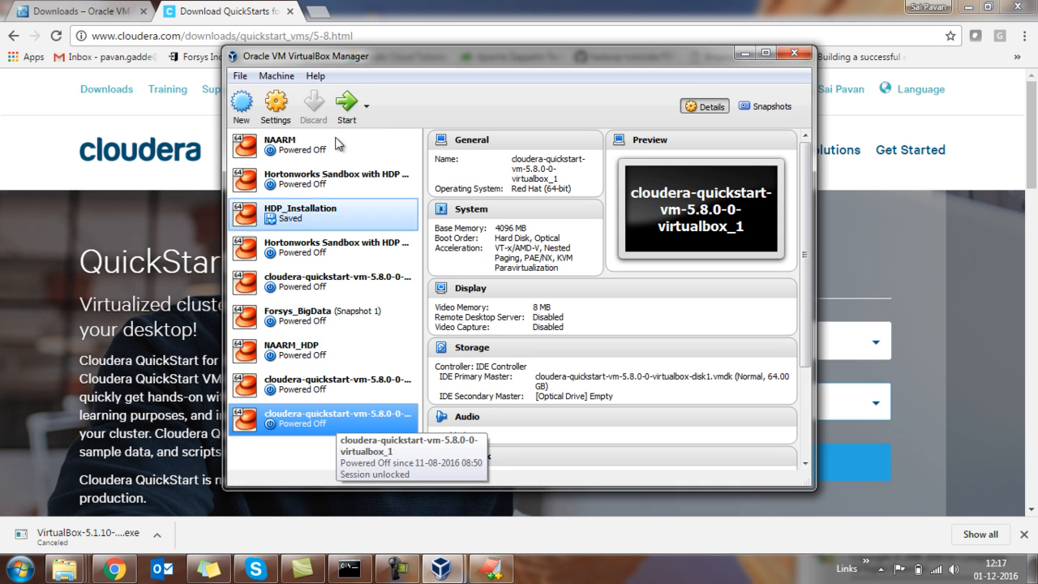
click(277, 110)
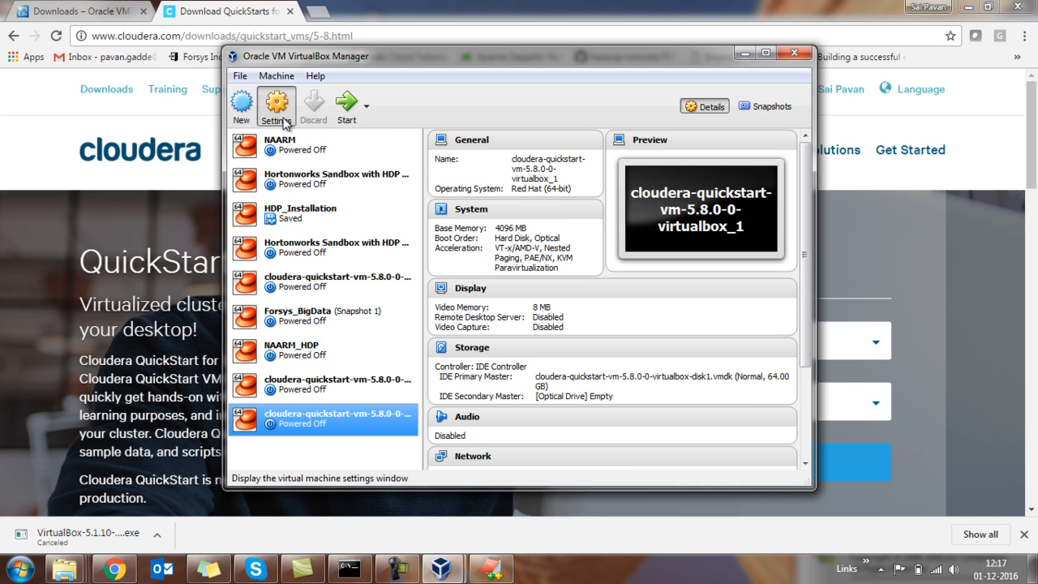
click(283, 121)
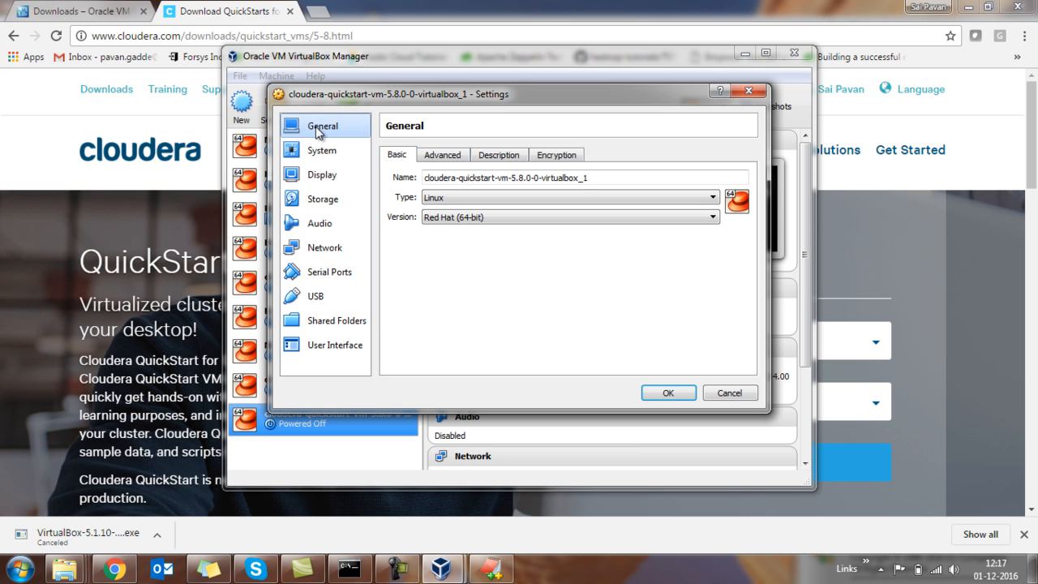
click(459, 162)
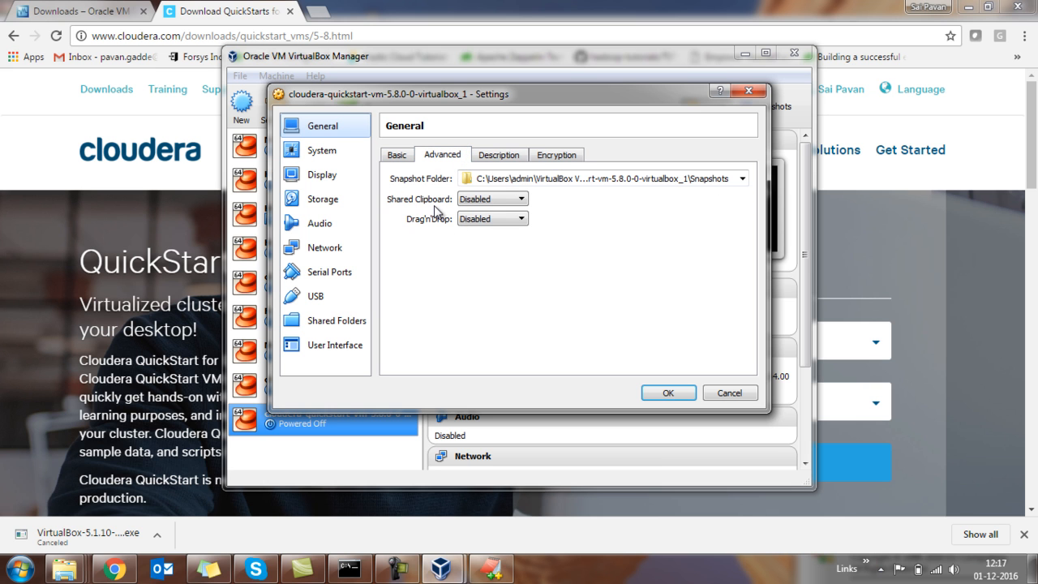
click(486, 201)
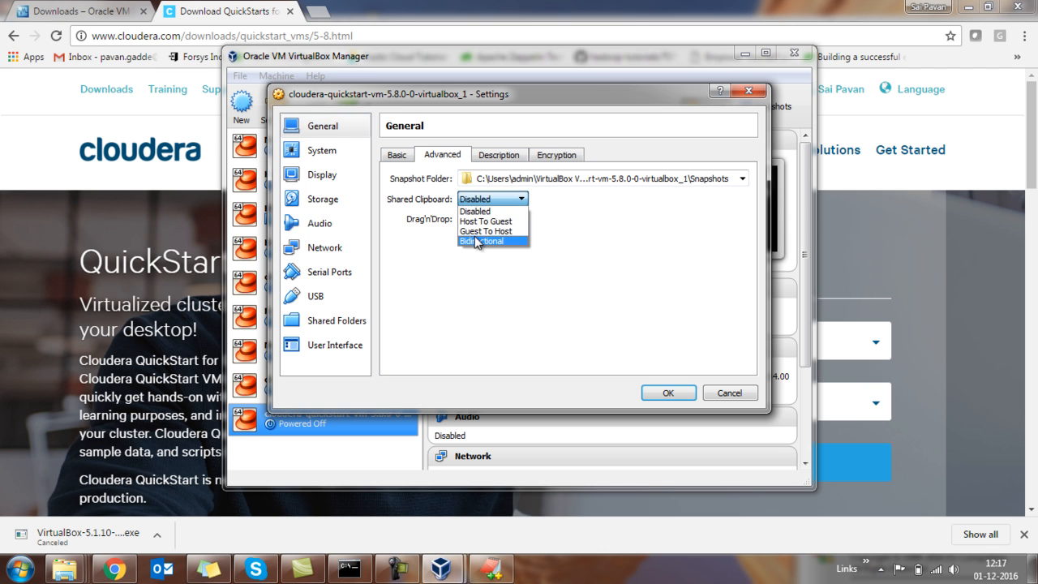
click(474, 236)
click(483, 220)
click(479, 261)
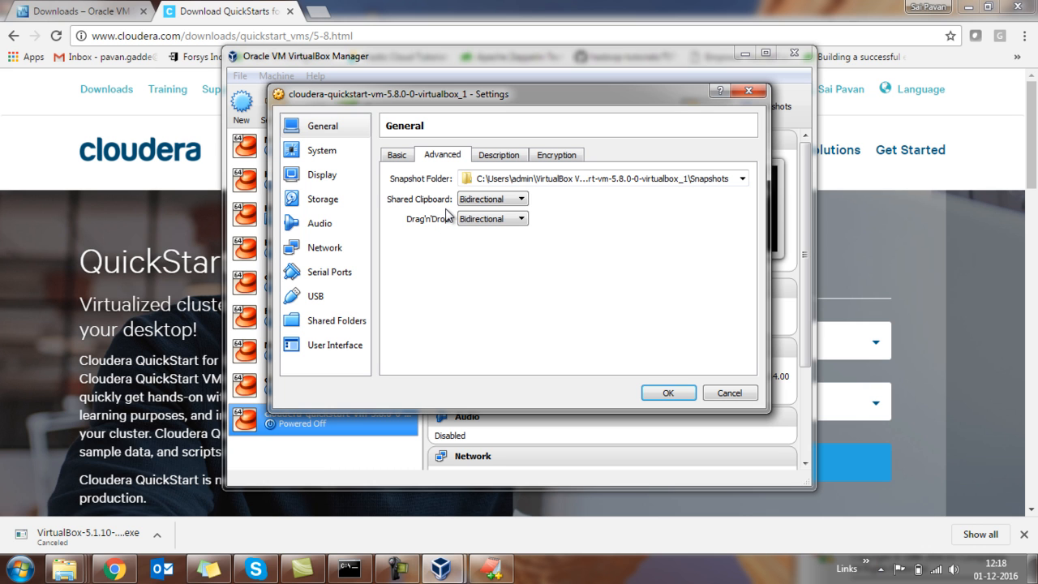
Review the virtual machine's System, Display and Storage settings.
click(350, 160)
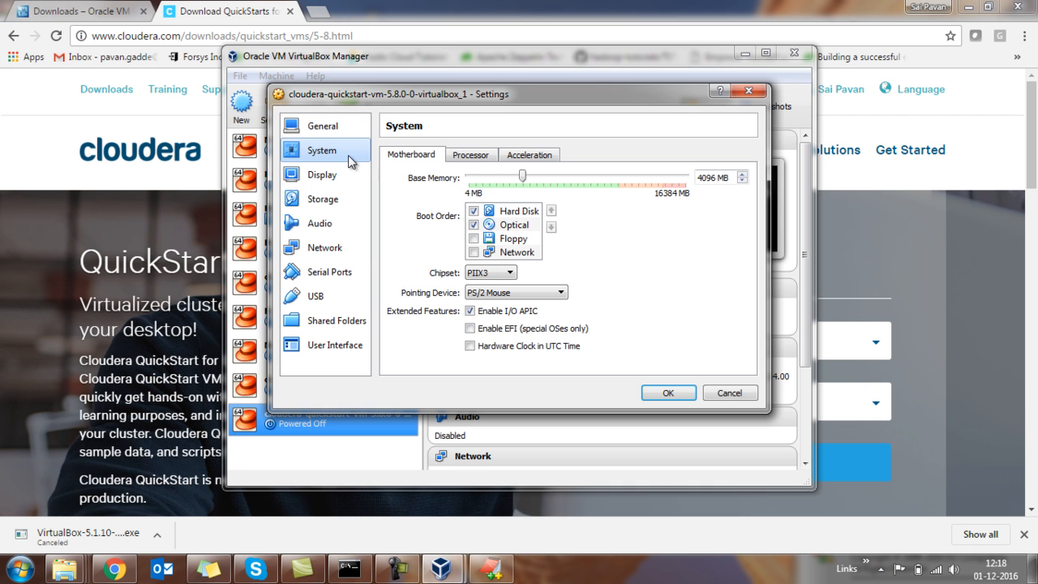
click(318, 180)
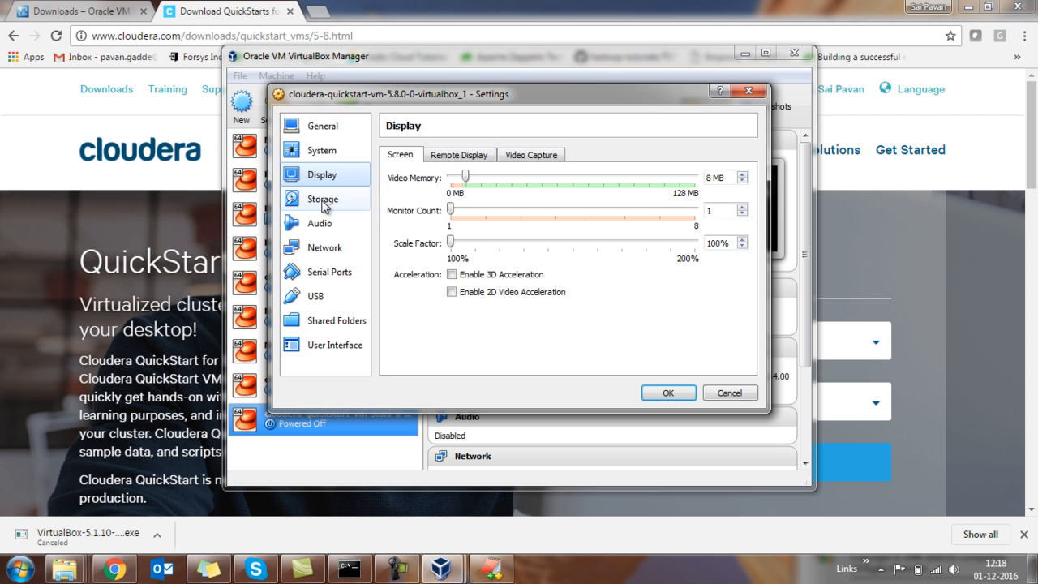
click(324, 203)
In the virtual machine's network settings, review the attachment types for Adapter 1 and choose NAT.
click(325, 248)
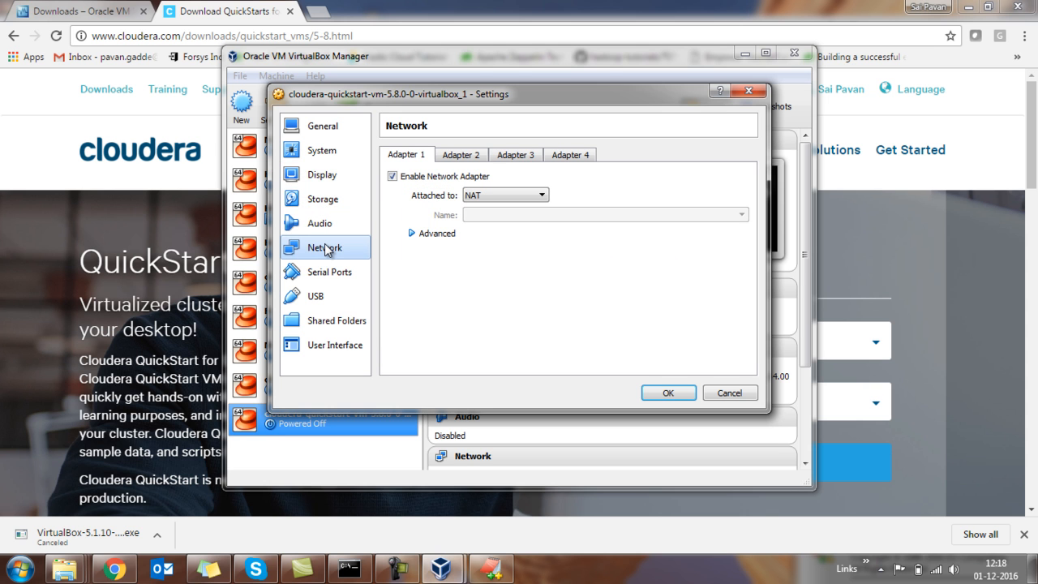
click(512, 198)
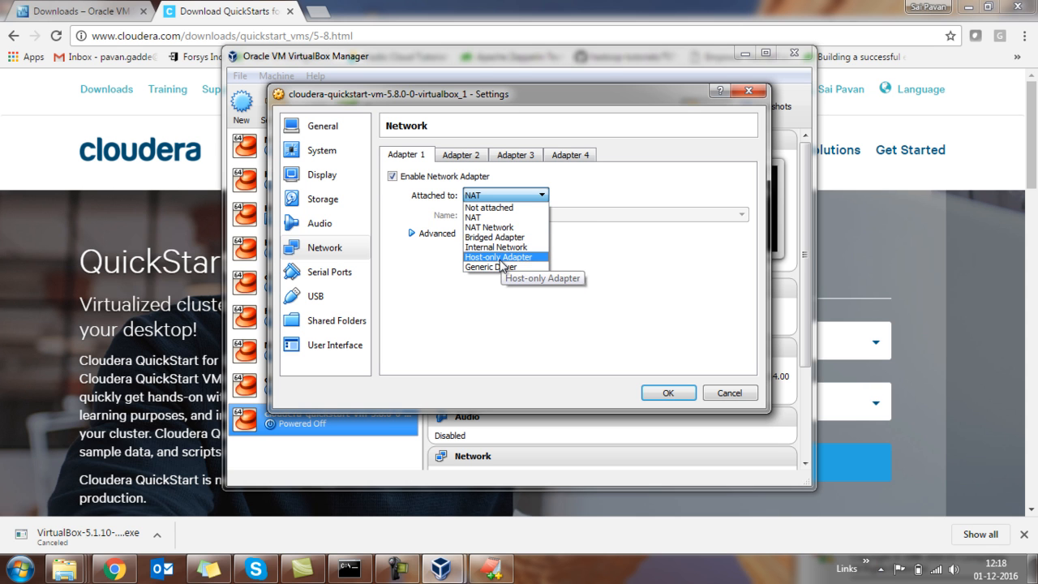
click(448, 282)
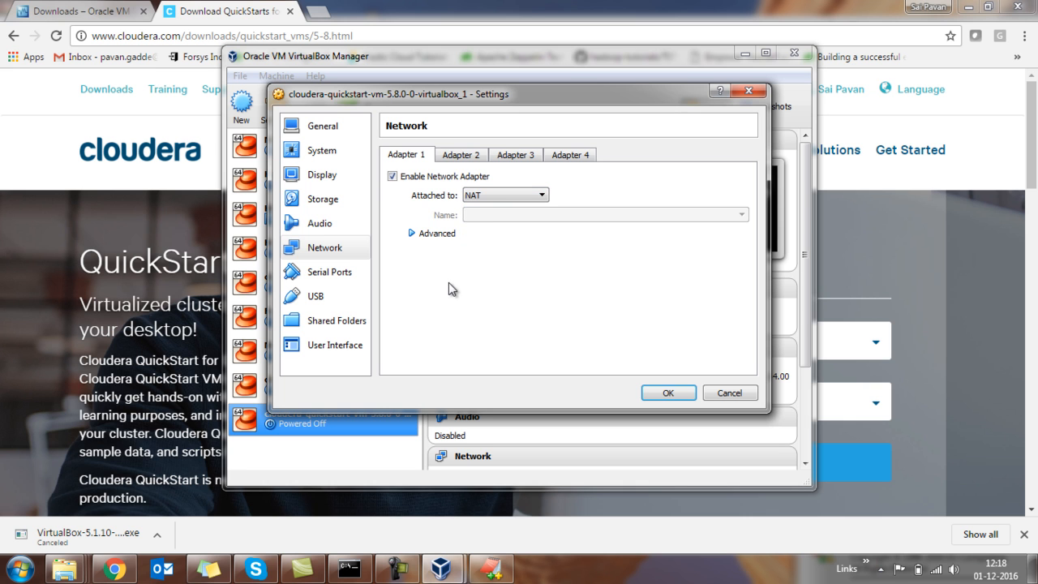
click(485, 198)
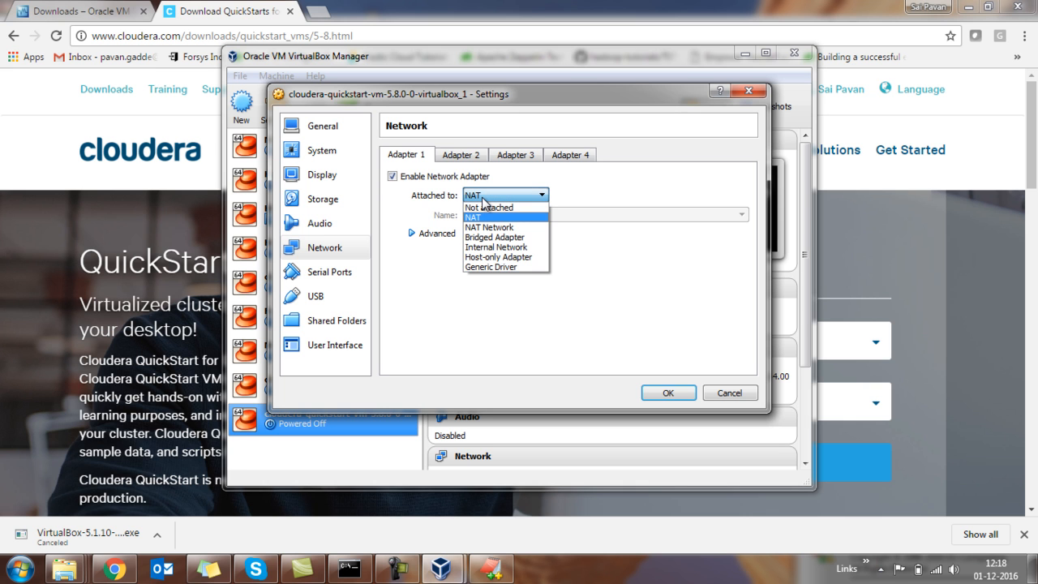
click(477, 219)
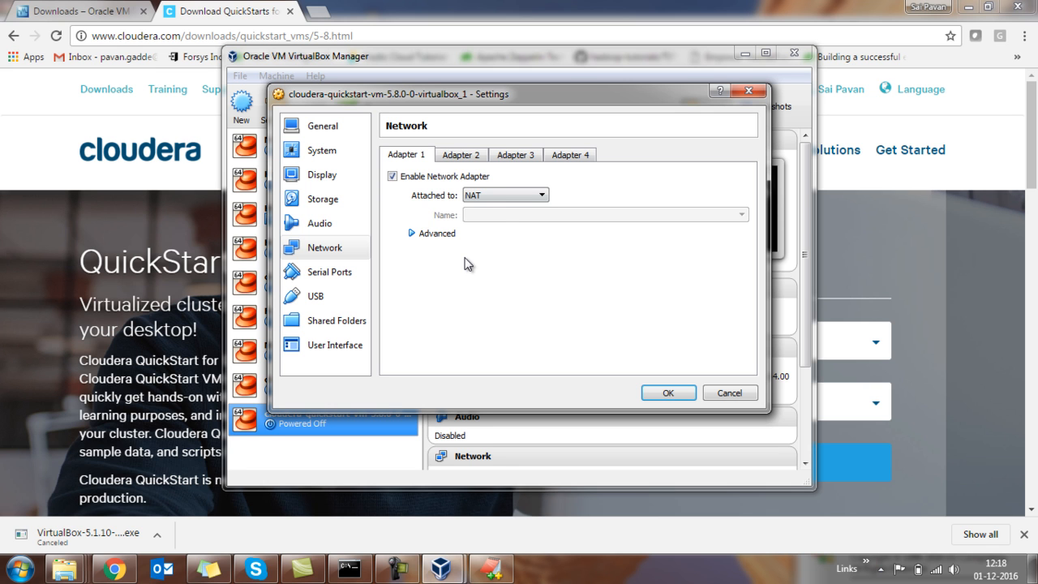
Try attaching network Adapter 1 to Bridged Adapter, and switch it back to NAT.
click(496, 195)
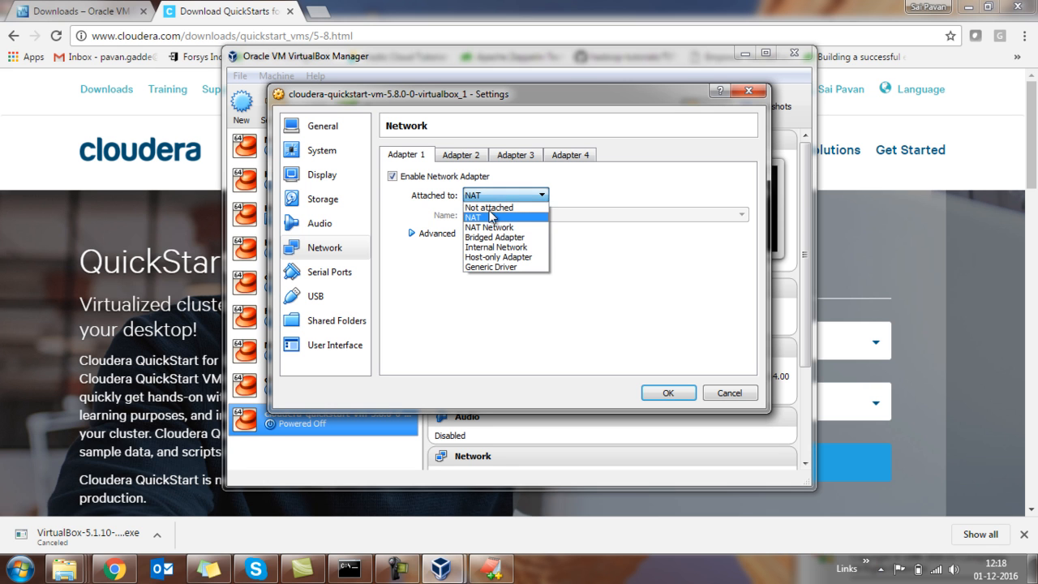
click(497, 236)
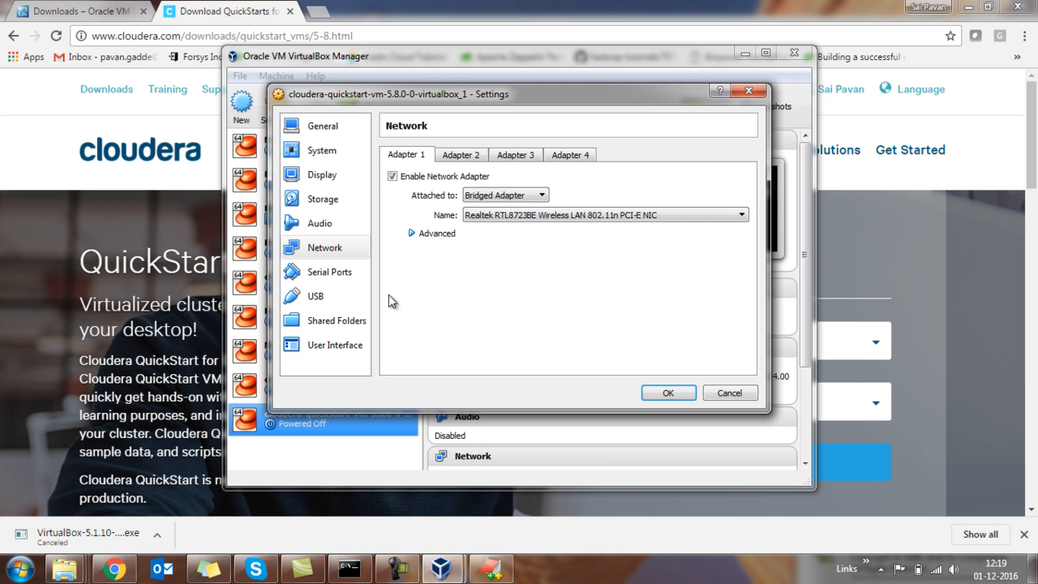
click(534, 194)
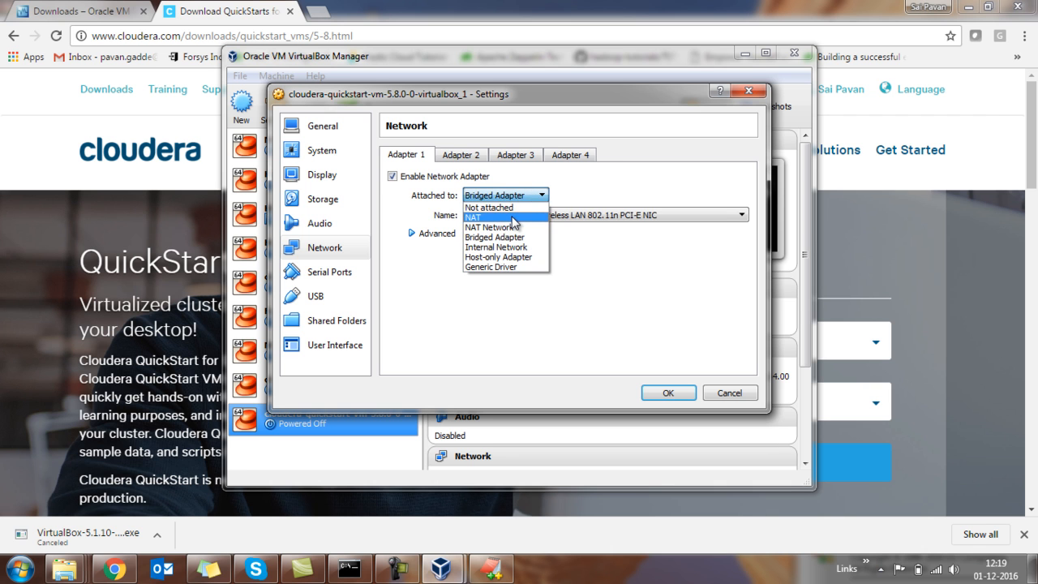
click(512, 220)
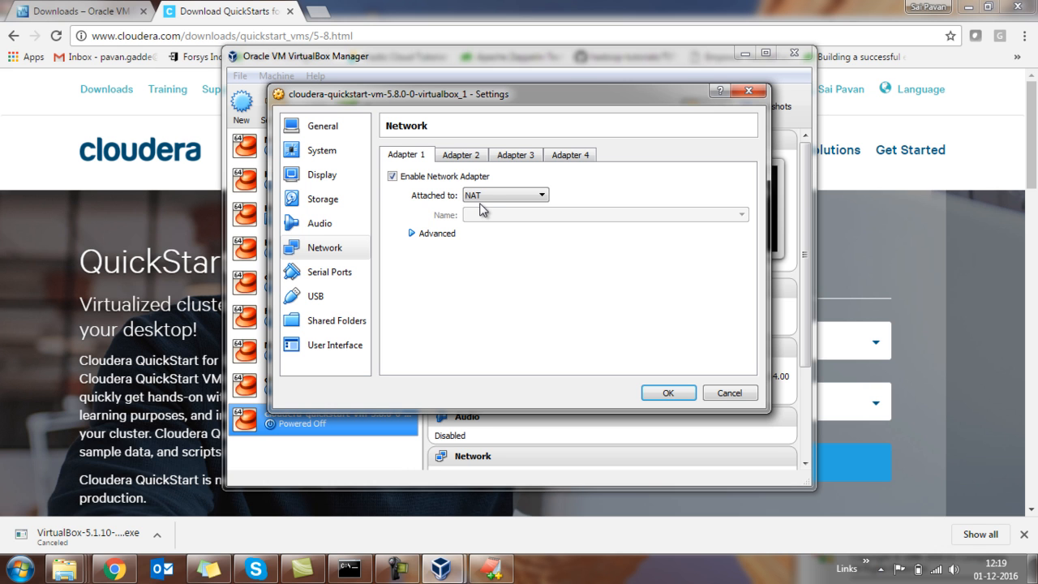
In Adapter 1's port forwarding rules, set the Host IP of rules 10000, 10020, 11000 and 18080 to 127.0.0.1.
click(412, 233)
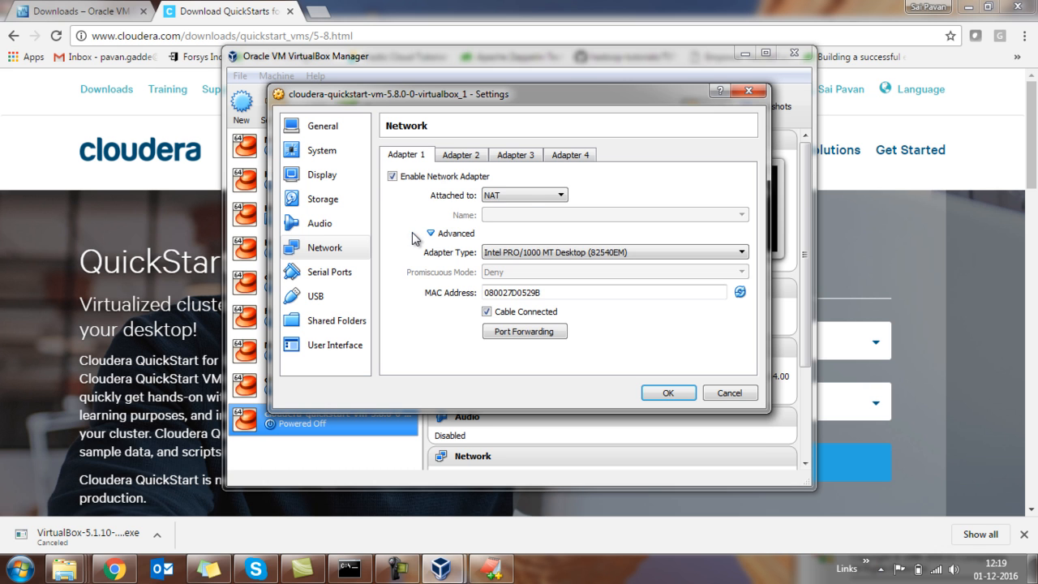
click(510, 332)
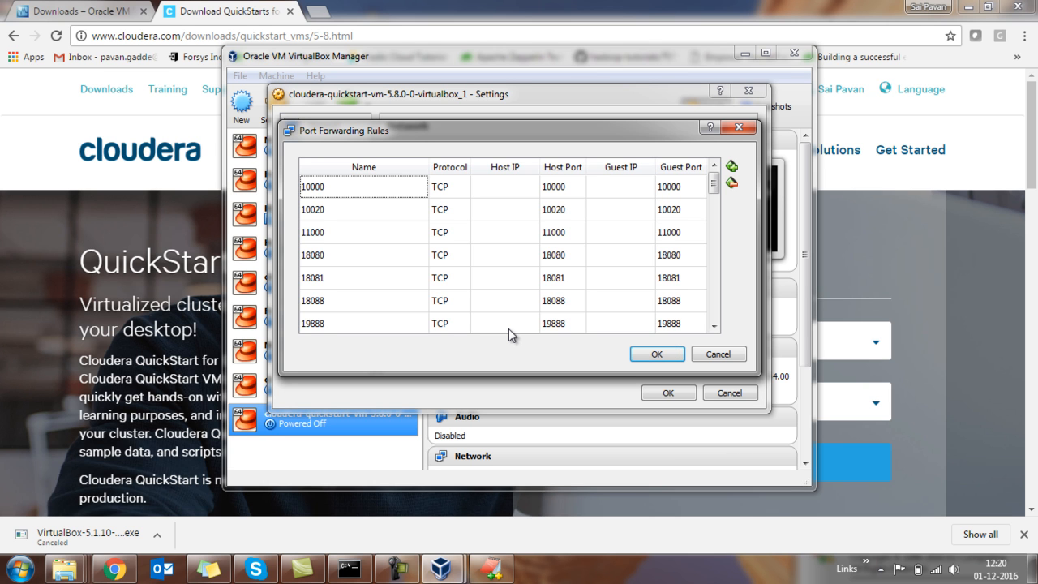
click(508, 189)
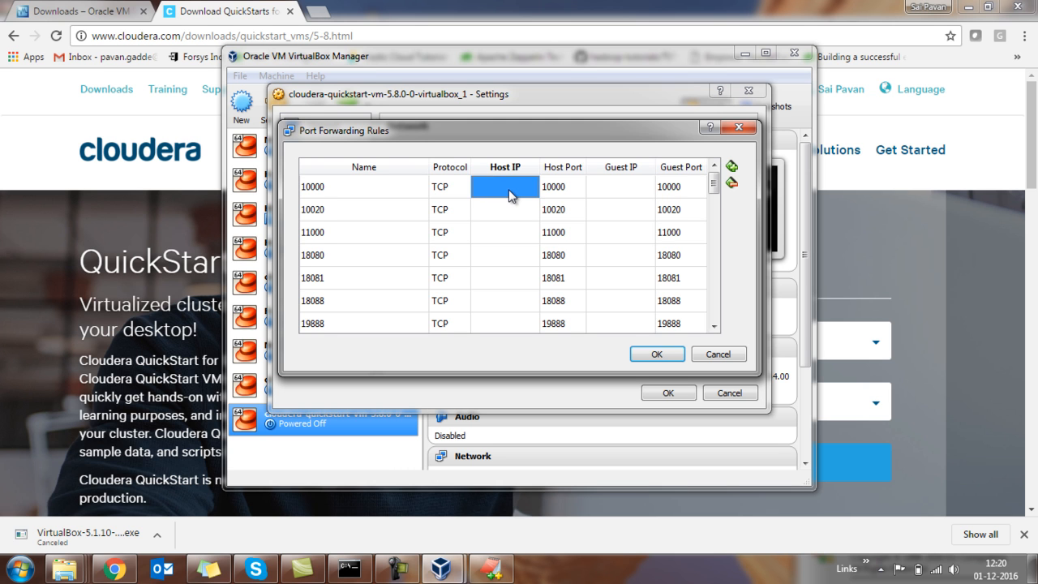
text(127.0.0.1)
key(Down)
text(127.0.0.1)
key(Down)
text(127.0.0.1)
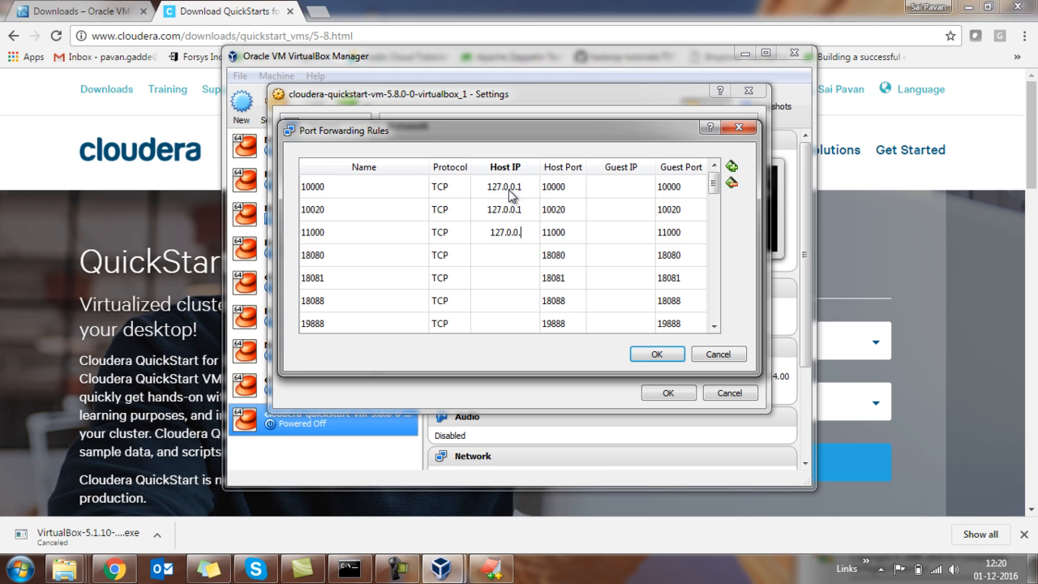
key(Down)
text(127.0.0.1)
Look through the remaining port forwarding rules down to the end of the list.
key(Down)
key(Down)
key(Down)
key(Down)
key(Down)
key(Down)
key(Down)
key(Down)
key(Down)
key(Down)
key(Down)
key(Down)
key(Down)
key(Down)
key(Down)
key(Down)
key(Down)
key(Down)
key(Down)
key(Down)
key(Down)
key(Down)
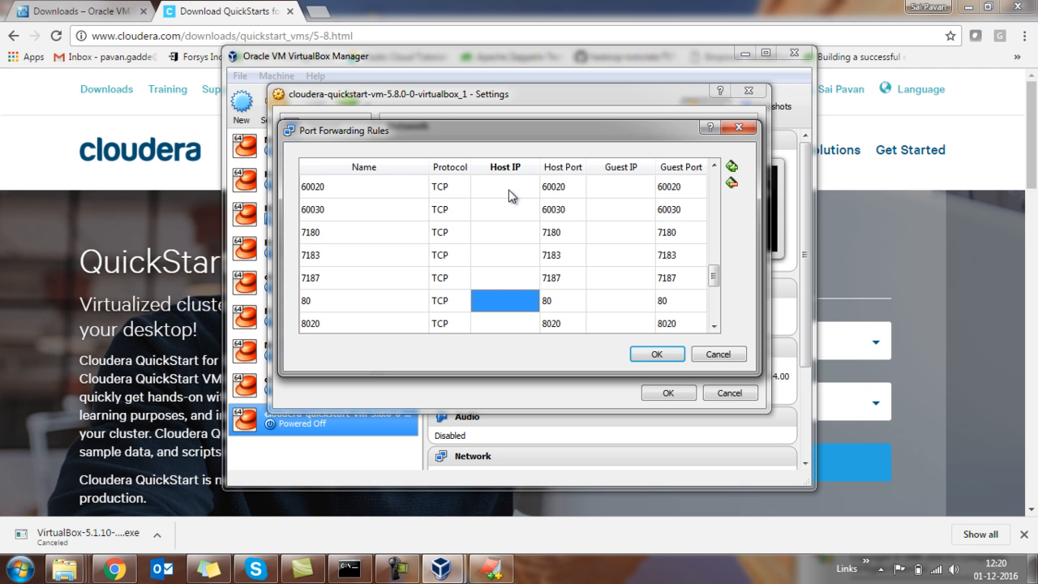
key(Down)
key(Down)
key(Down)
key(Down)
key(Down)
key(Down)
key(Down)
key(Down)
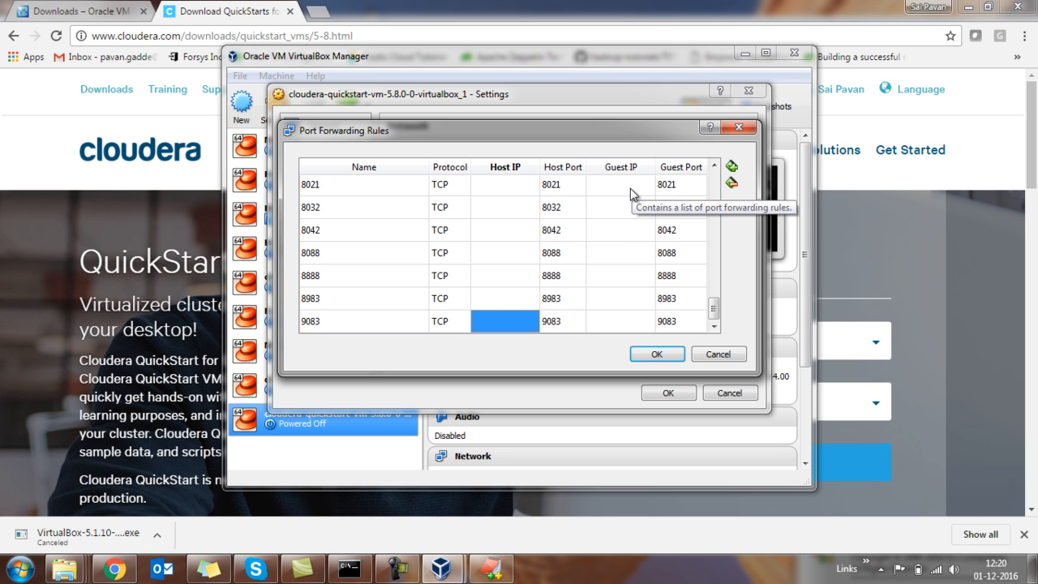
Add a TCP port forwarding rule with Host IP 127.0.0.1, host port 22 and guest port 22, and accept the rules.
click(732, 168)
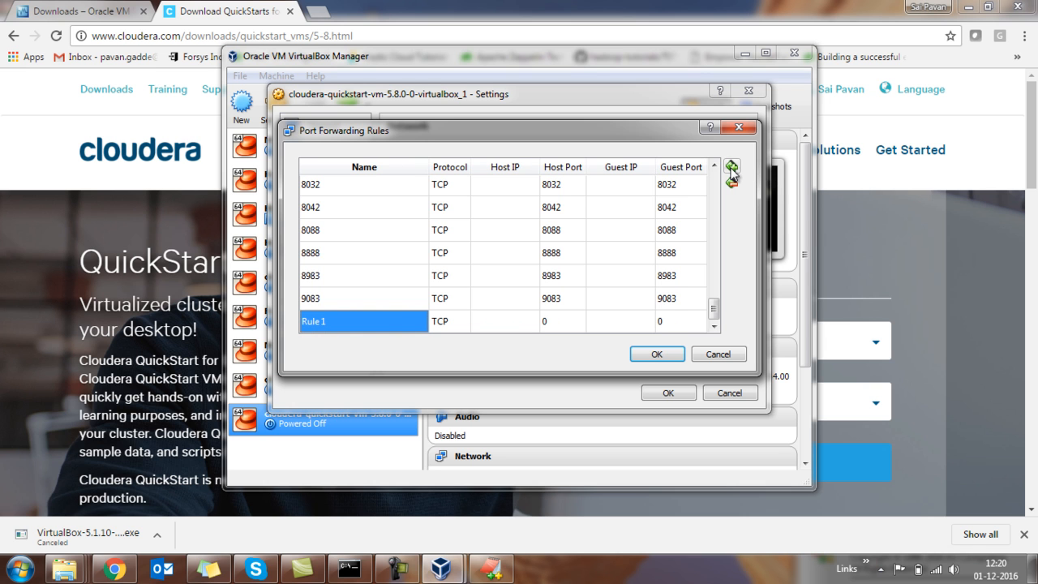
click(520, 324)
text(127.0.0.1)
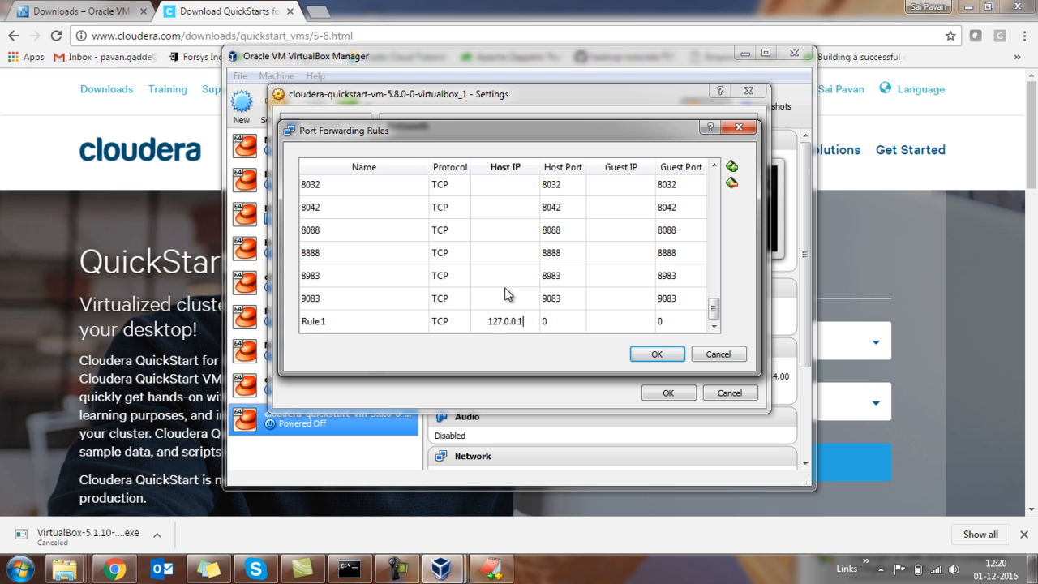
click(559, 326)
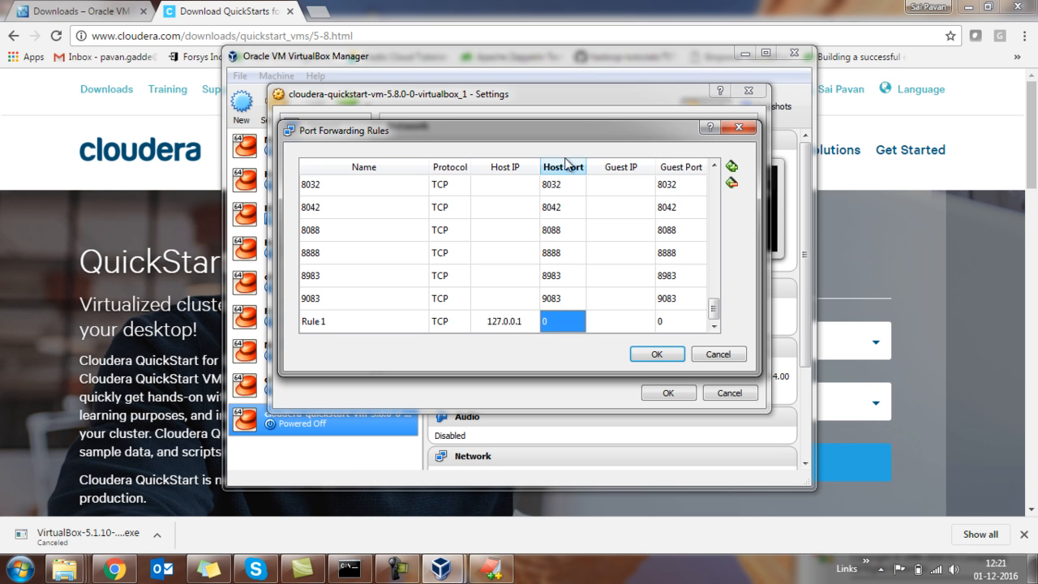
text(22)
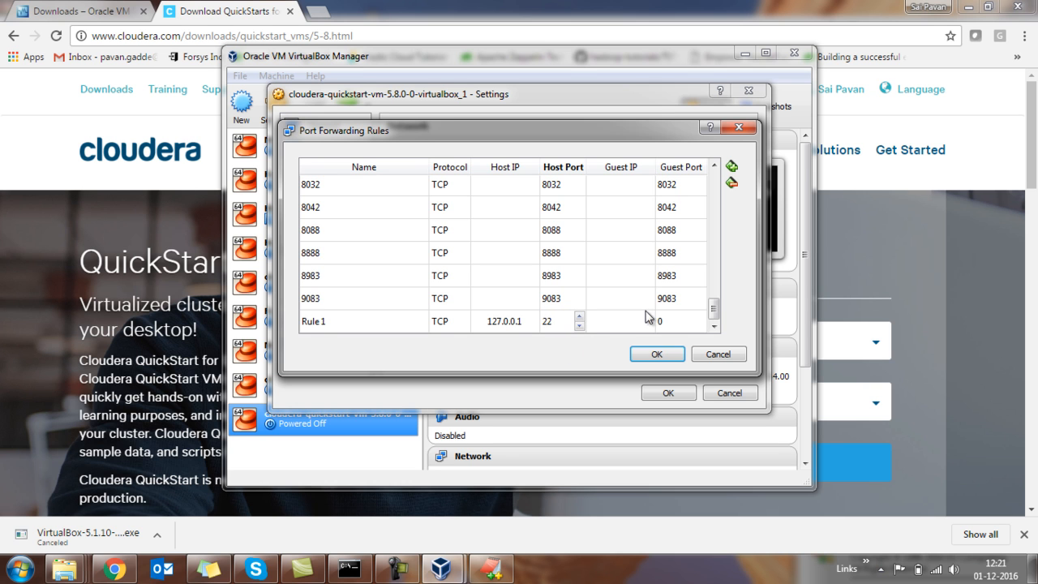
click(674, 325)
text(22)
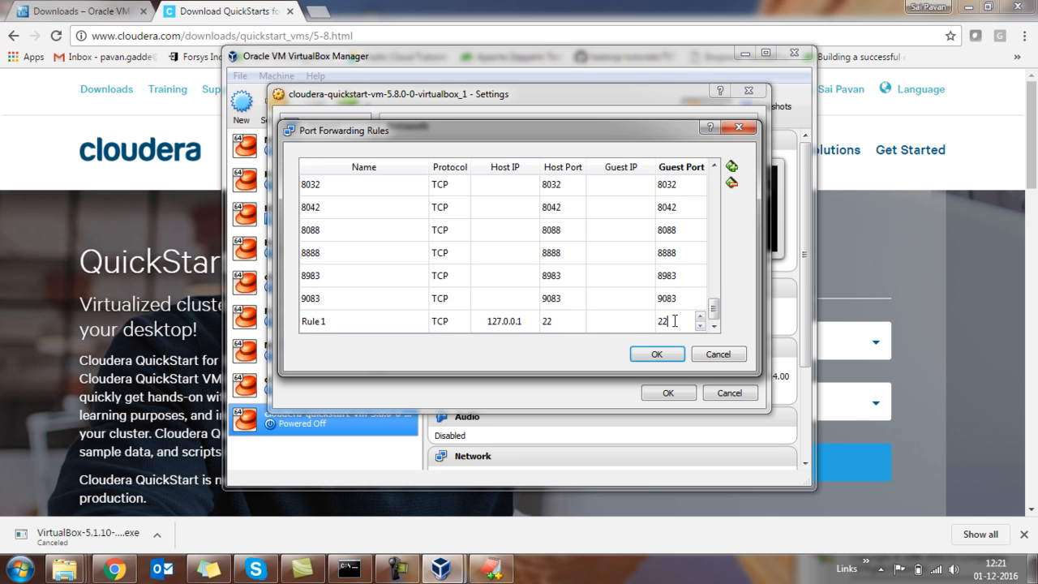
click(659, 357)
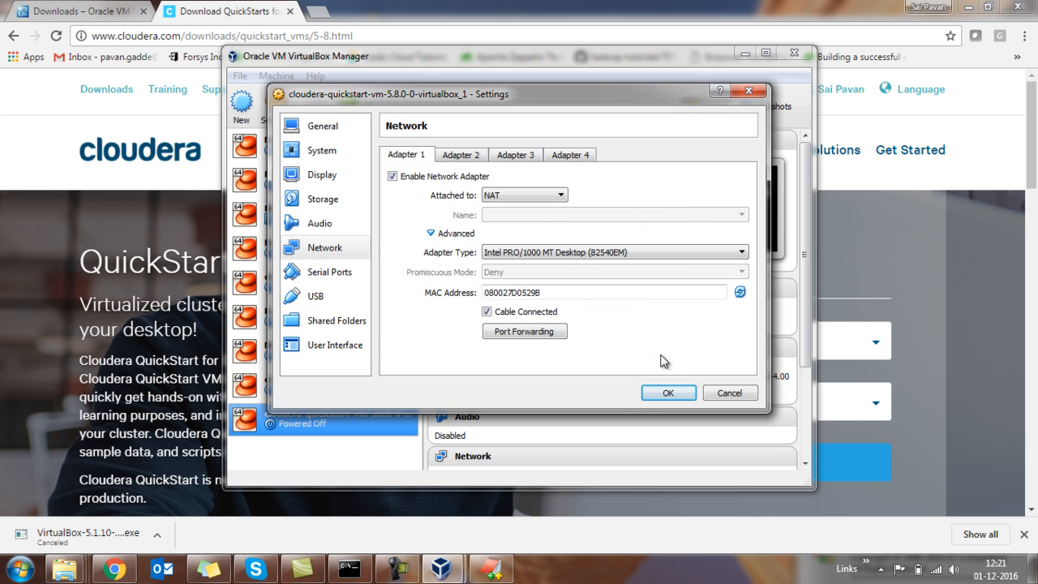
Save the virtual machine's settings and start the Cloudera QuickStart machine.
click(665, 394)
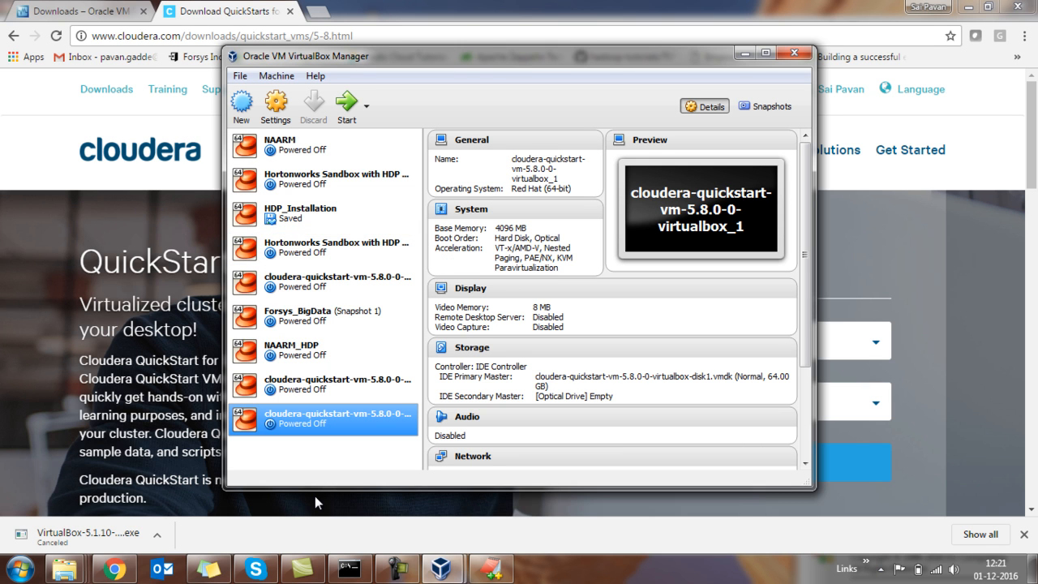
click(354, 122)
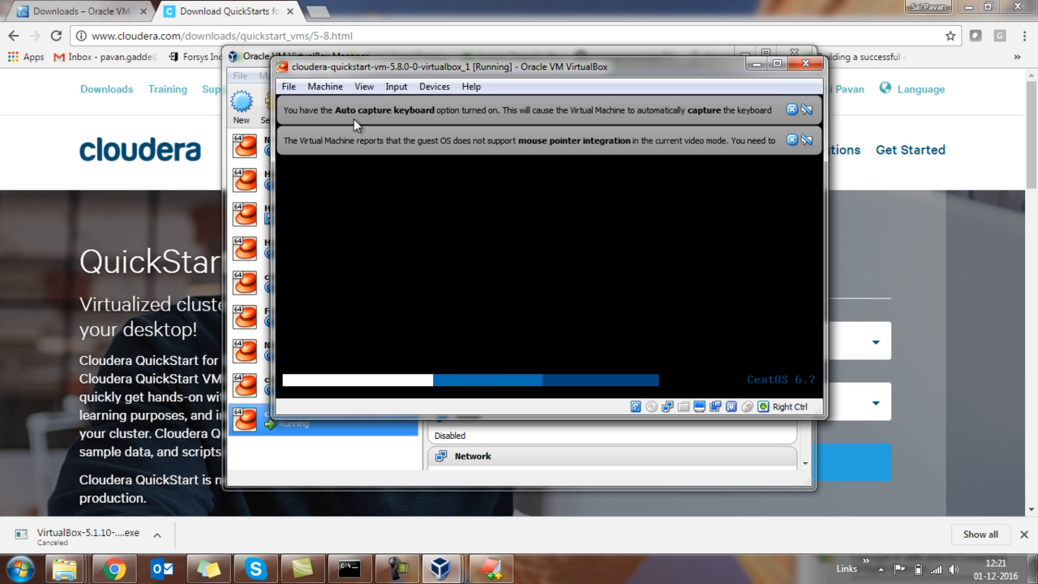
Maximize the running virtual machine's window and dismiss its keyboard, mouse integration and Guest Additions notifications.
click(794, 111)
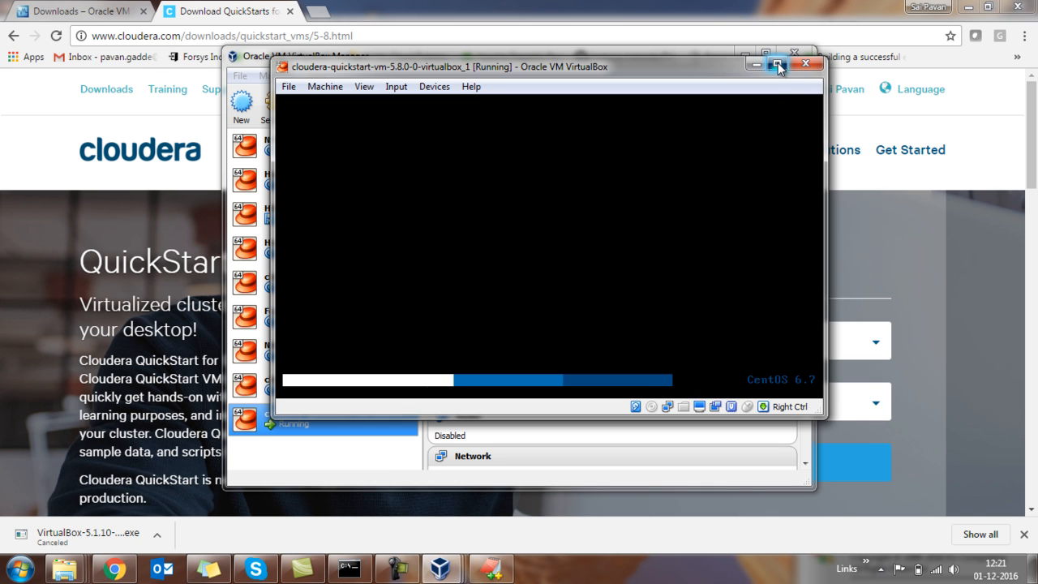
click(777, 64)
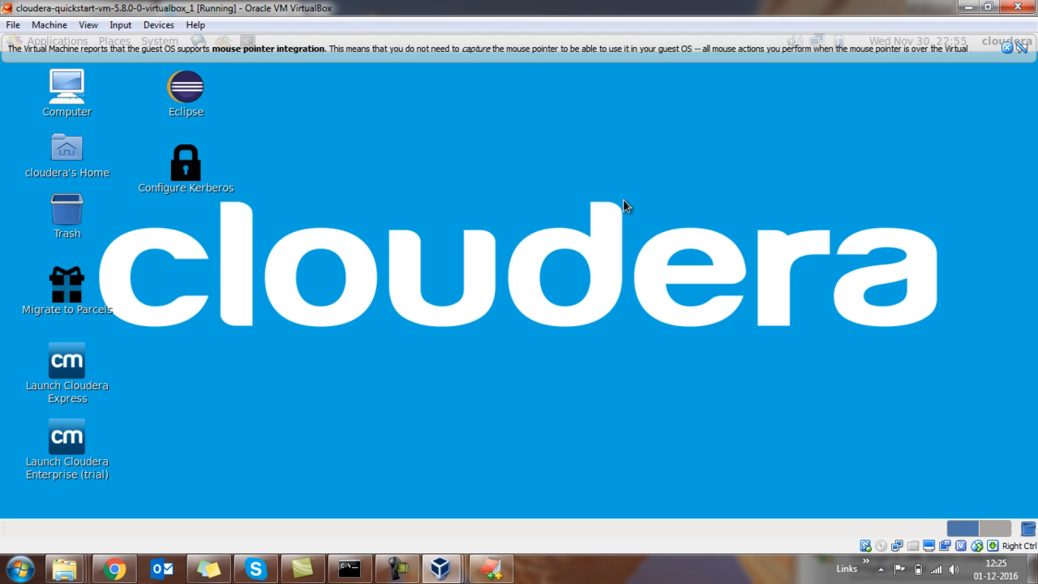
click(1008, 49)
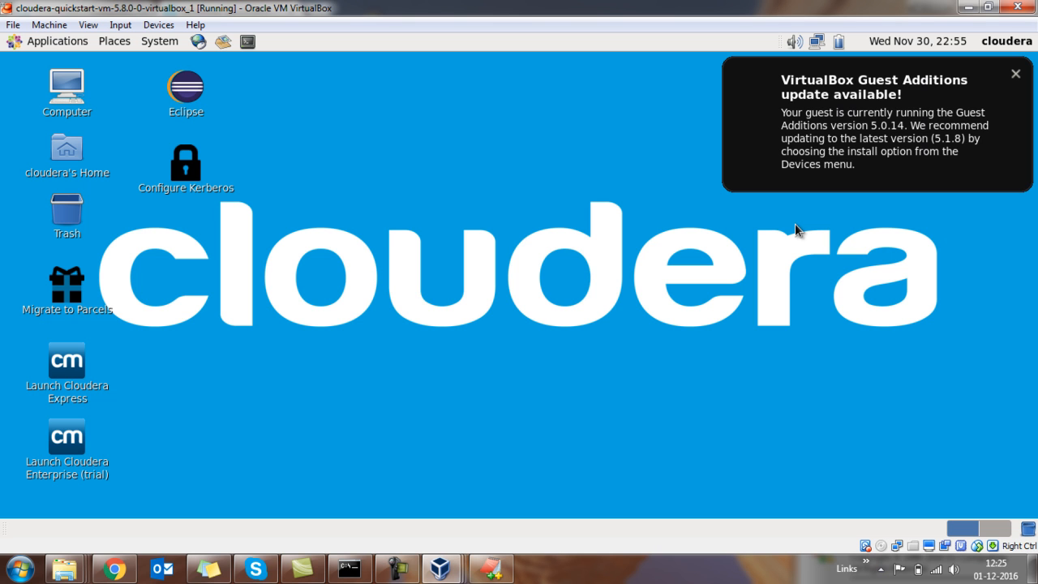
click(1016, 75)
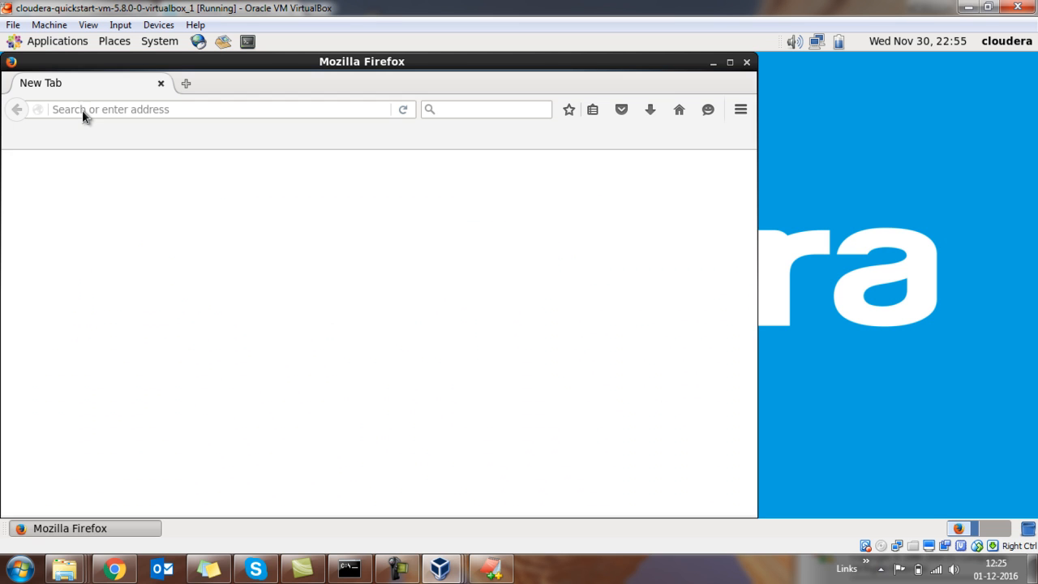
Minimize the guest's Firefox window and create a folder named ForSys on the desktop.
click(713, 64)
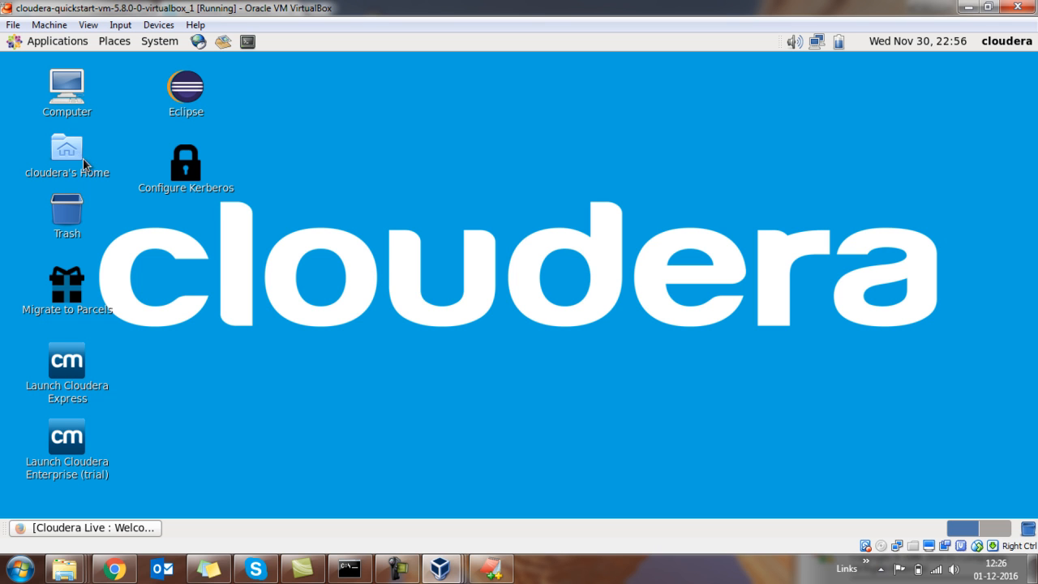
right_click(322, 122)
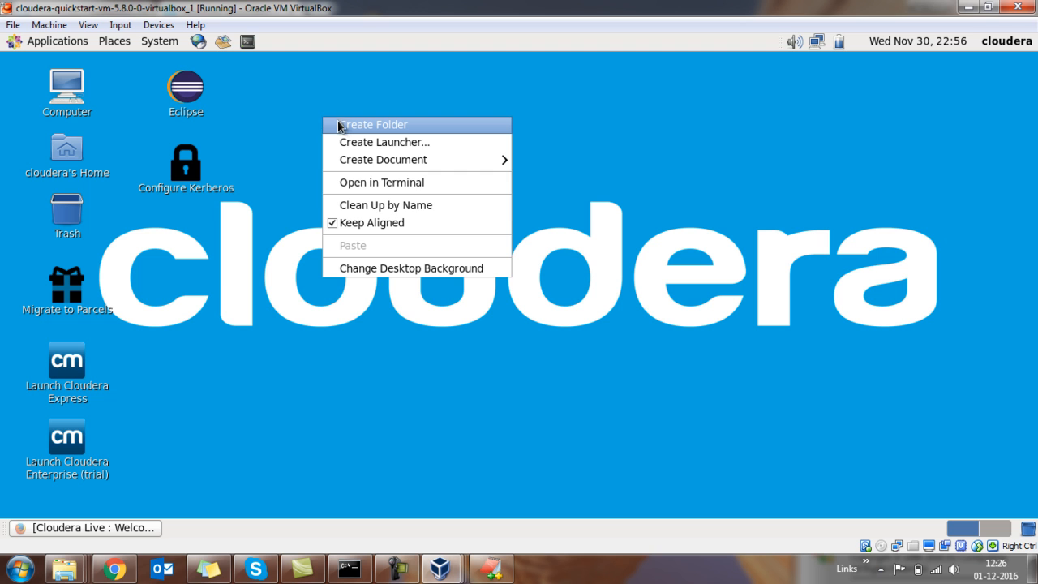
click(343, 125)
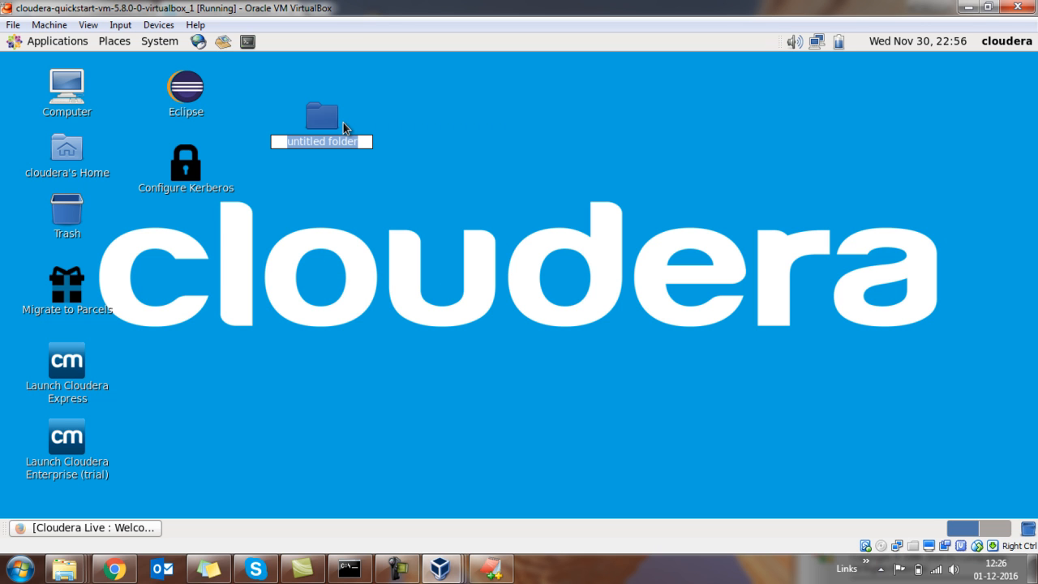
text(ForSsys)
key(Return)
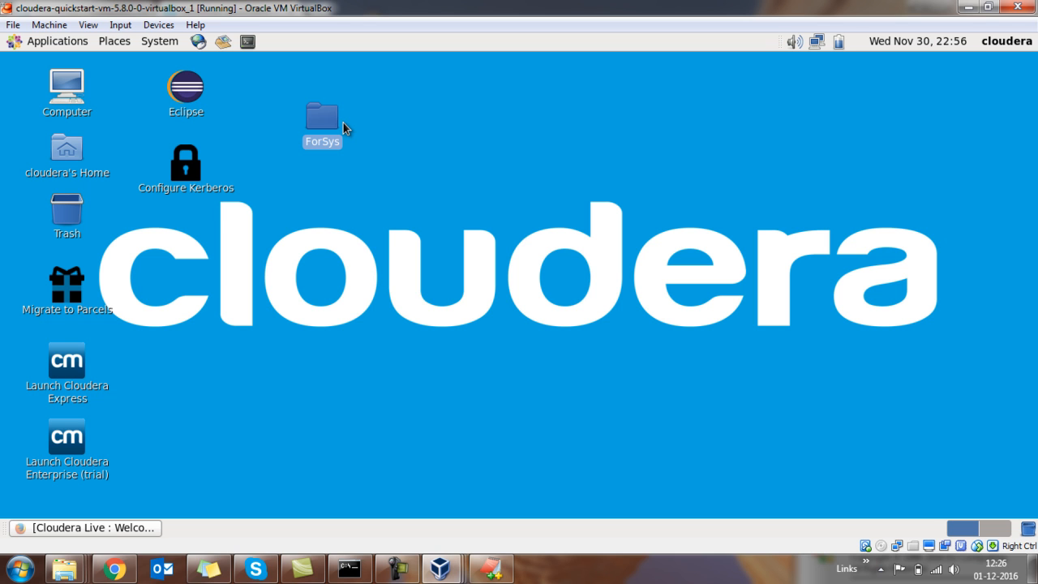
Browse from cloudera's Home through Desktop into the ForSys folder, and close the ForSys and Desktop windows.
double_click(68, 154)
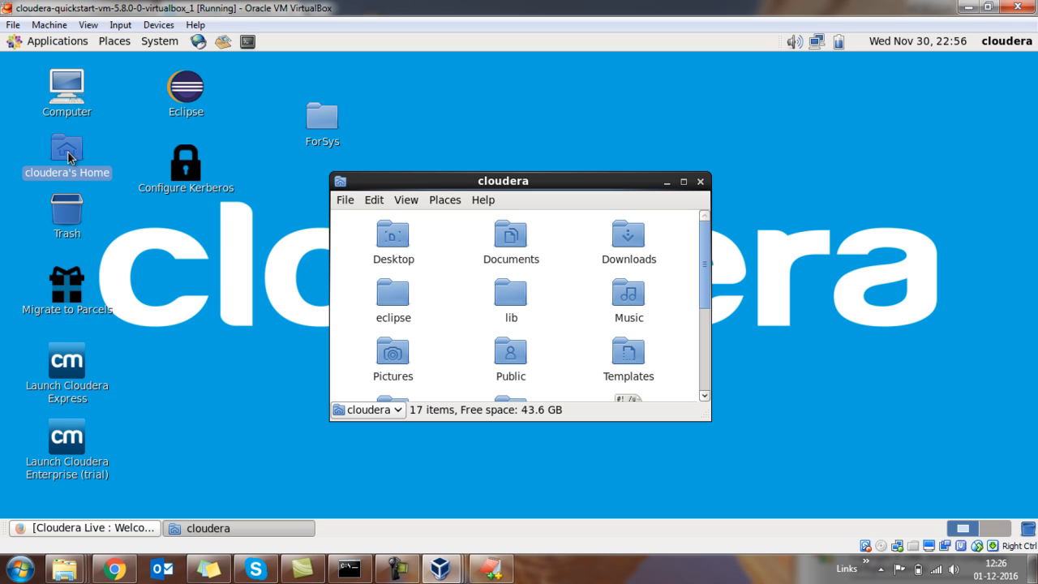
click(398, 240)
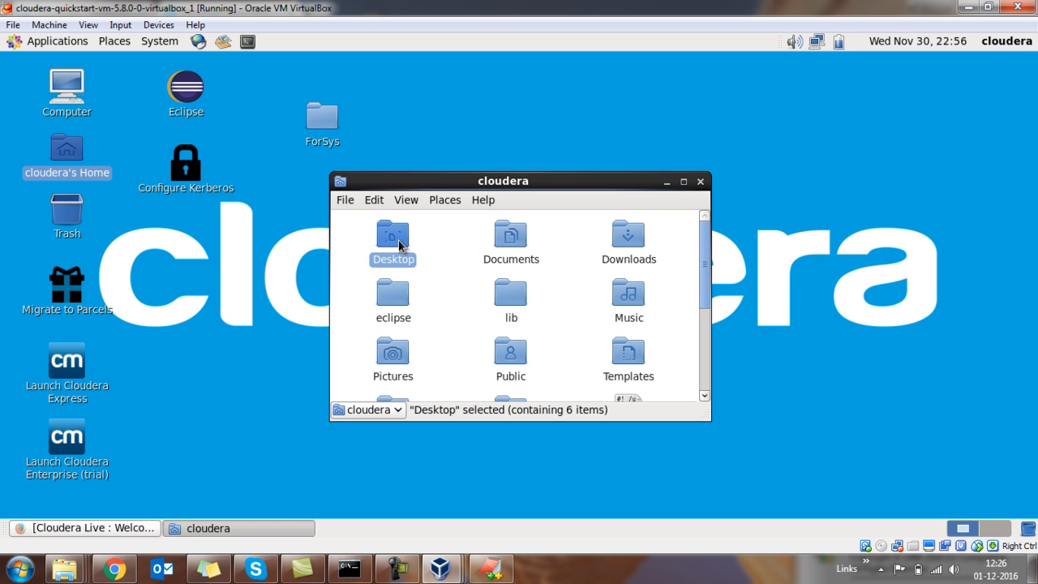
double_click(398, 240)
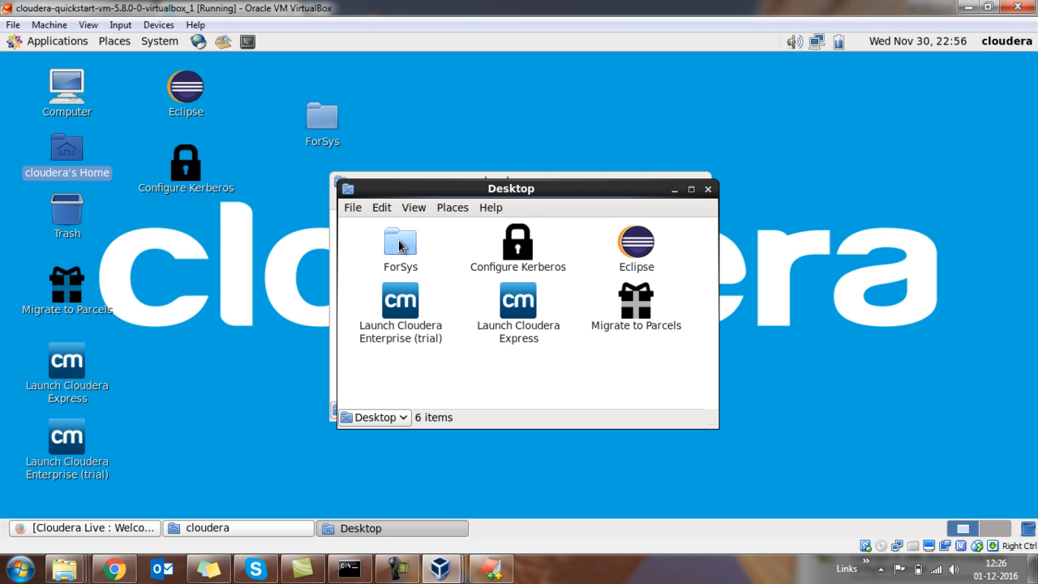
click(399, 245)
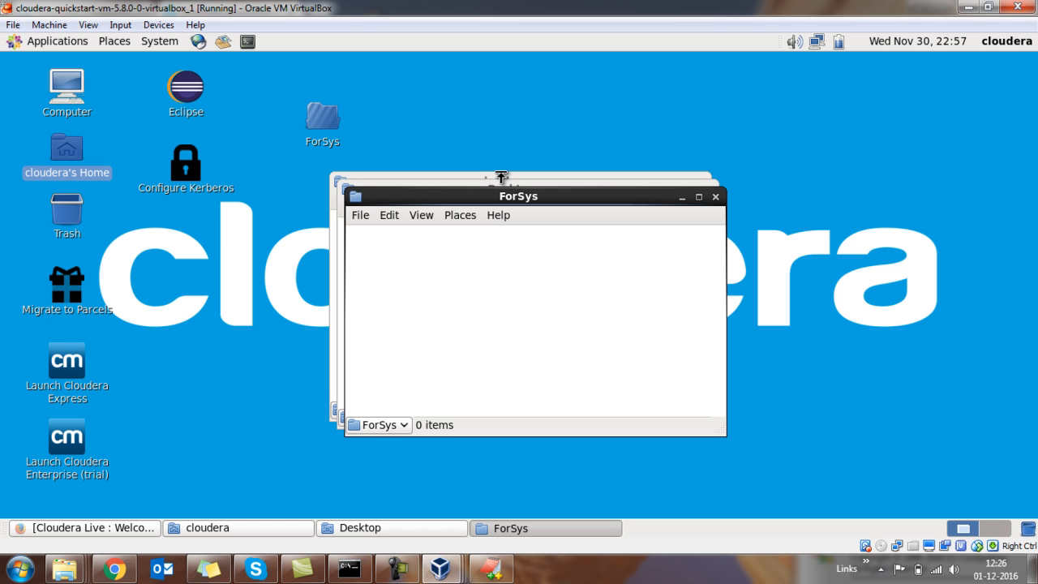
click(715, 196)
click(708, 190)
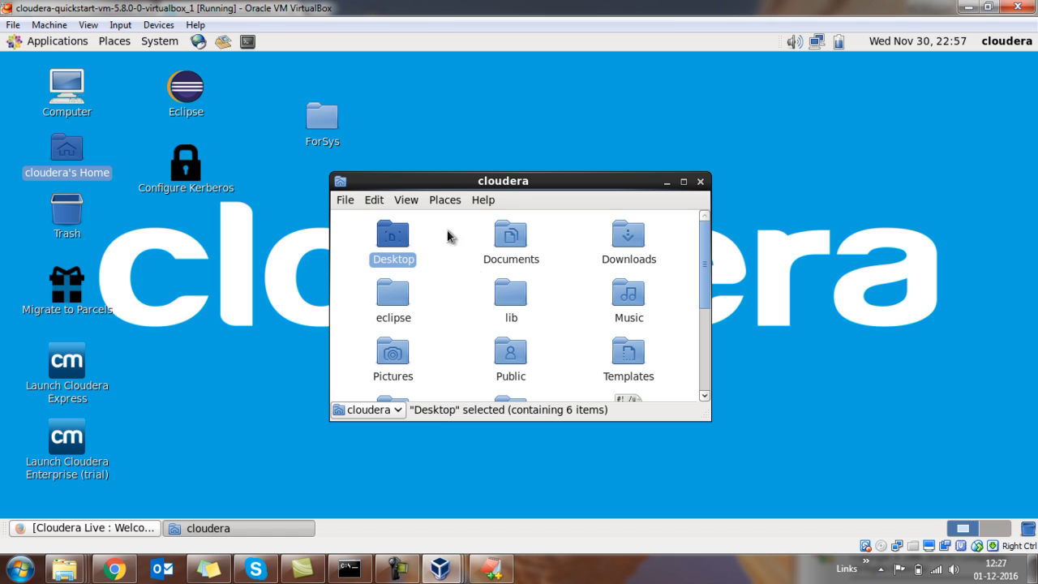
Set the file management preferences to always open folders in browser windows, and close the home folder.
click(375, 201)
scroll(431, 517, down, 1)
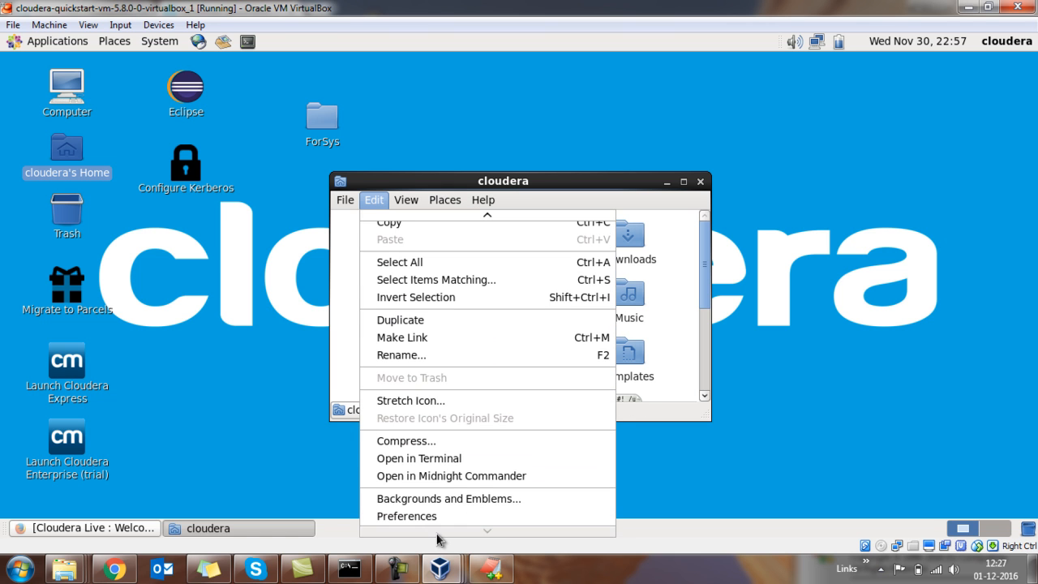
click(425, 520)
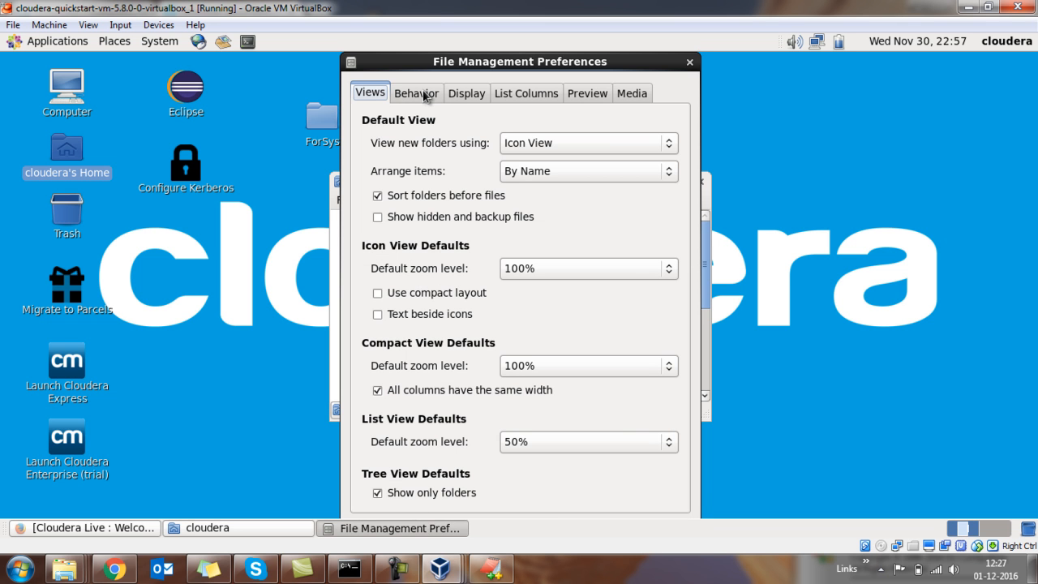
click(417, 93)
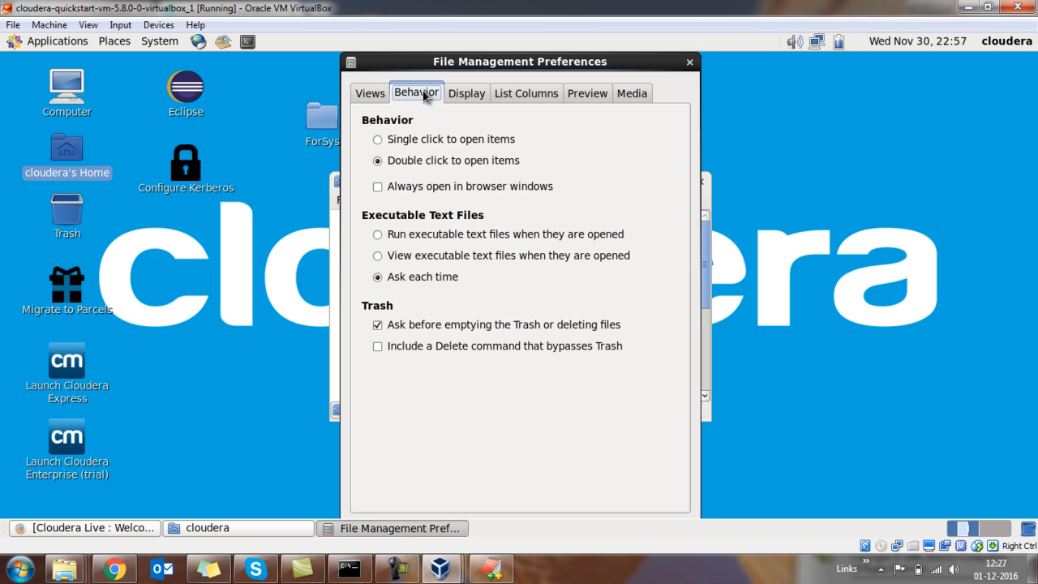
click(422, 190)
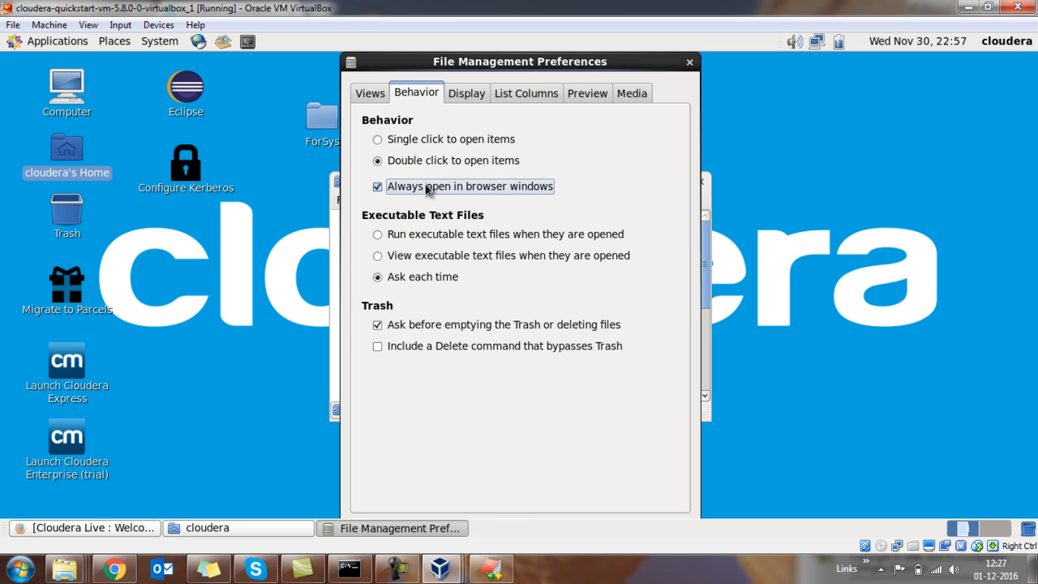
click(690, 63)
click(700, 182)
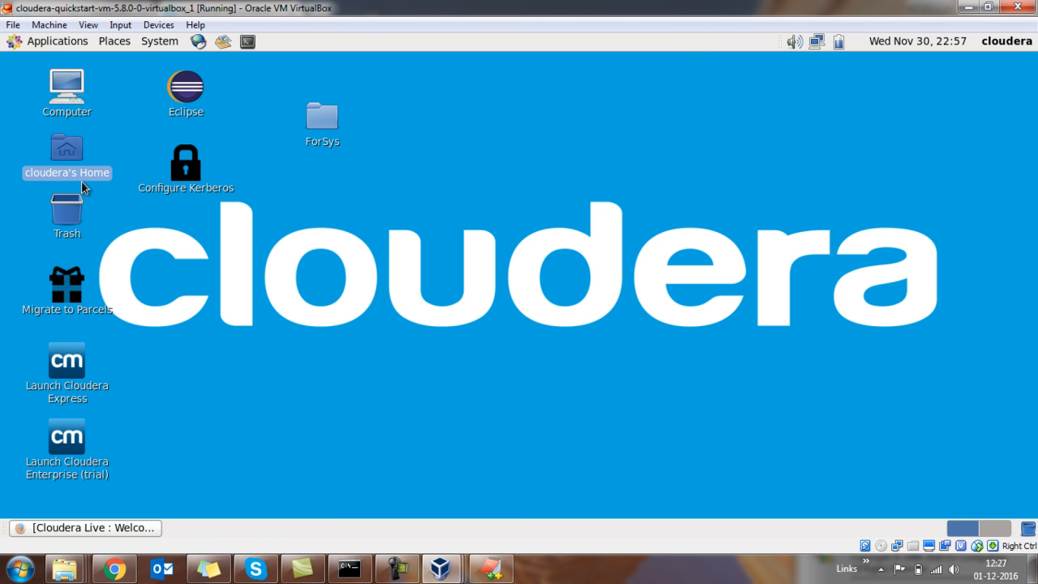
Reopen cloudera's Home, browse through Desktop to ForSys within the single file browser window, and close it.
double_click(77, 164)
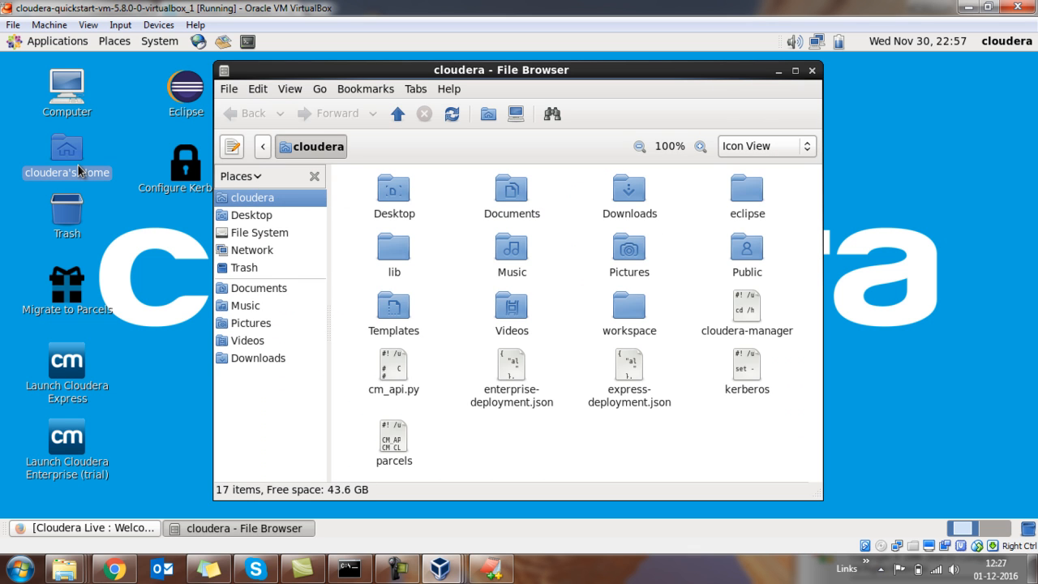
double_click(395, 202)
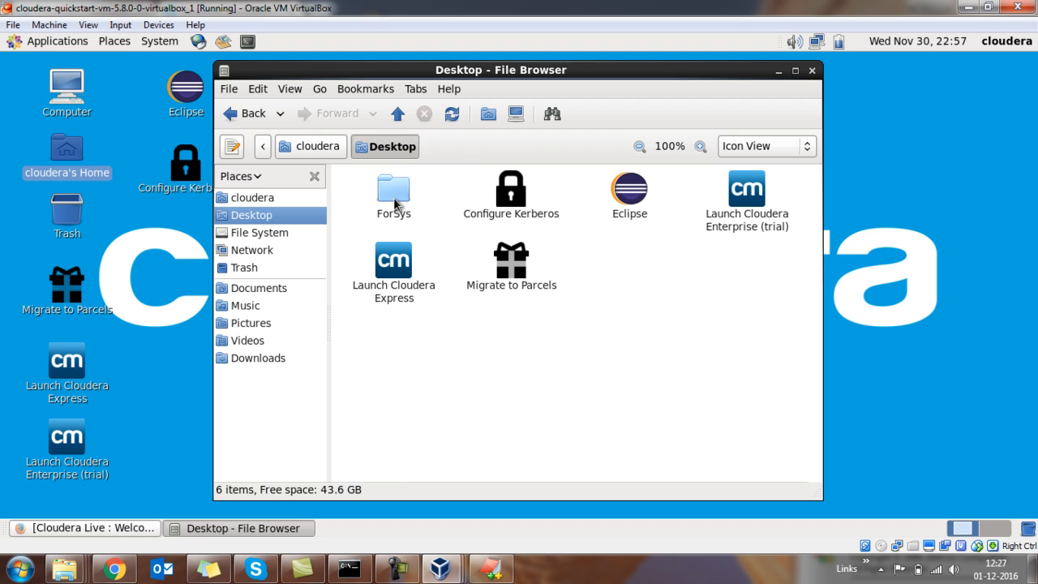
double_click(395, 203)
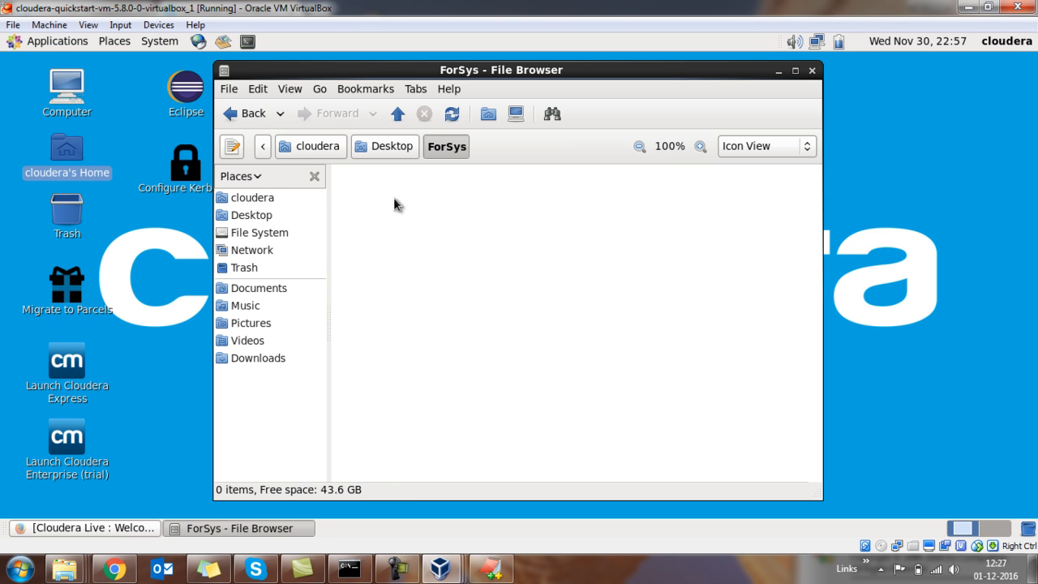
click(811, 72)
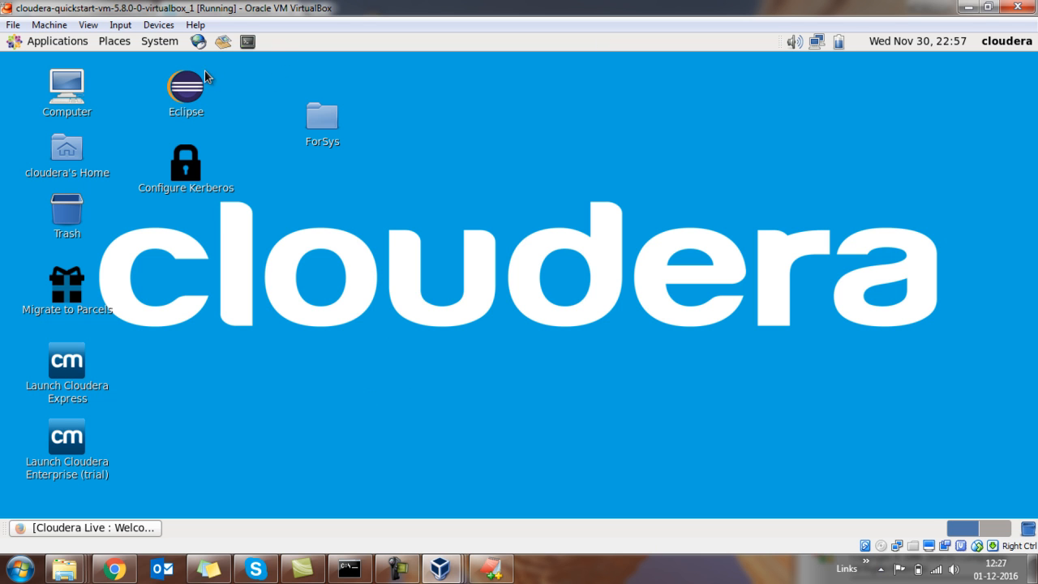
Look through the guest desktop's available applications, system tools and system options.
click(77, 50)
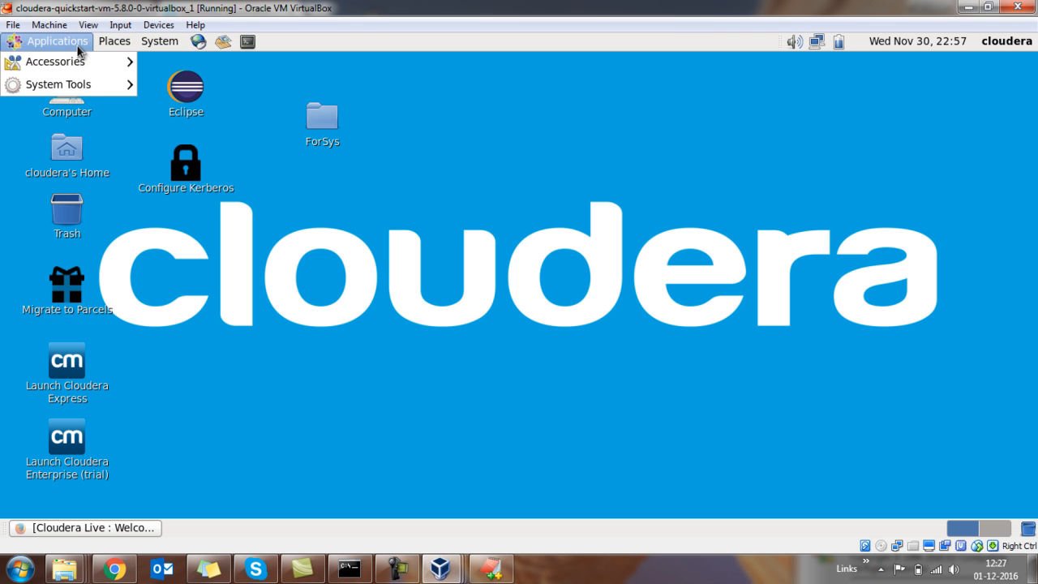
mouse_move(77, 66)
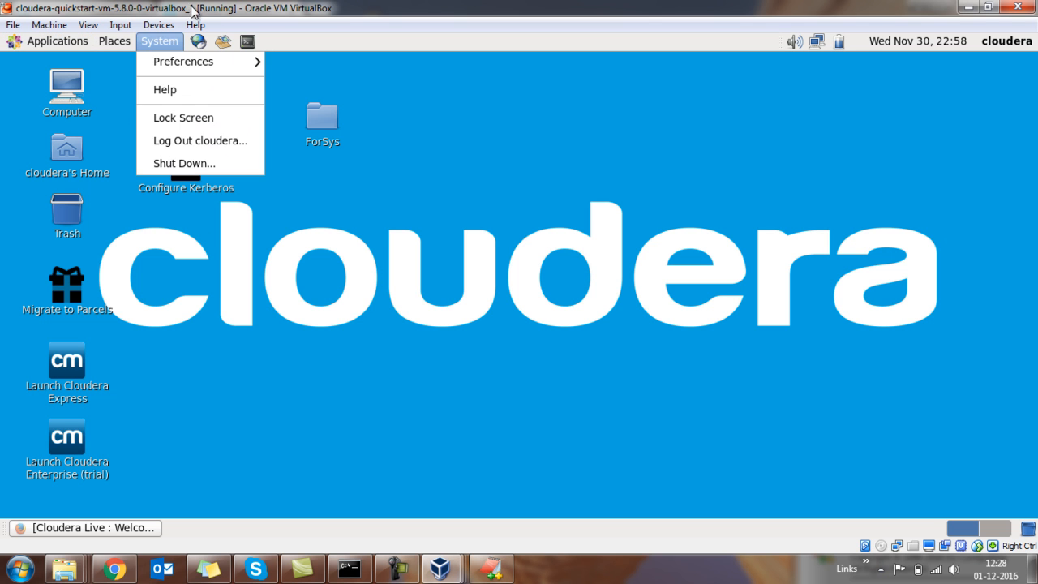
mouse_move(97, 84)
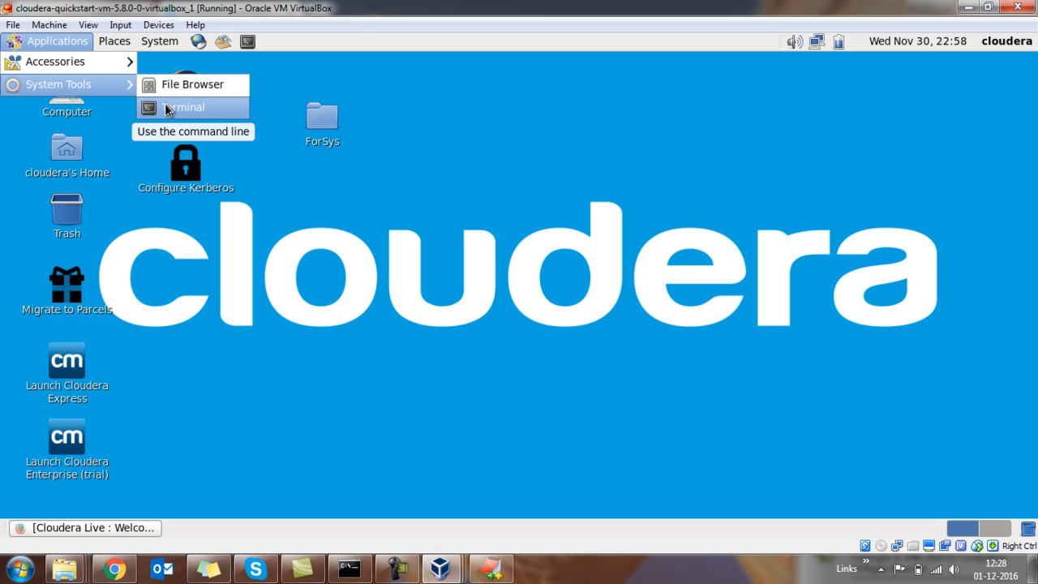
click(271, 39)
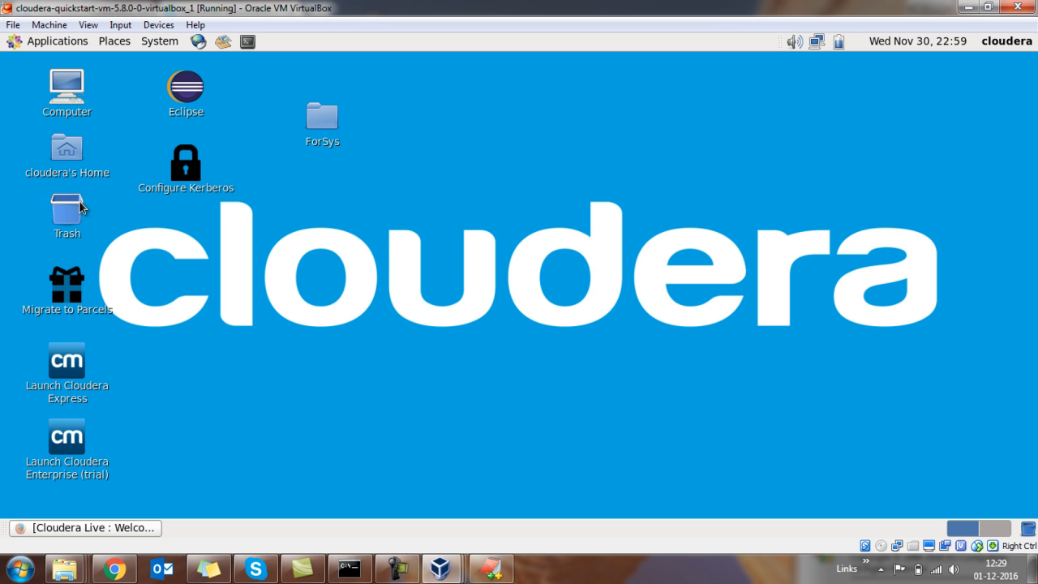
Examine the guest desktop's wired network connection options and its battery and sound indicators.
click(68, 173)
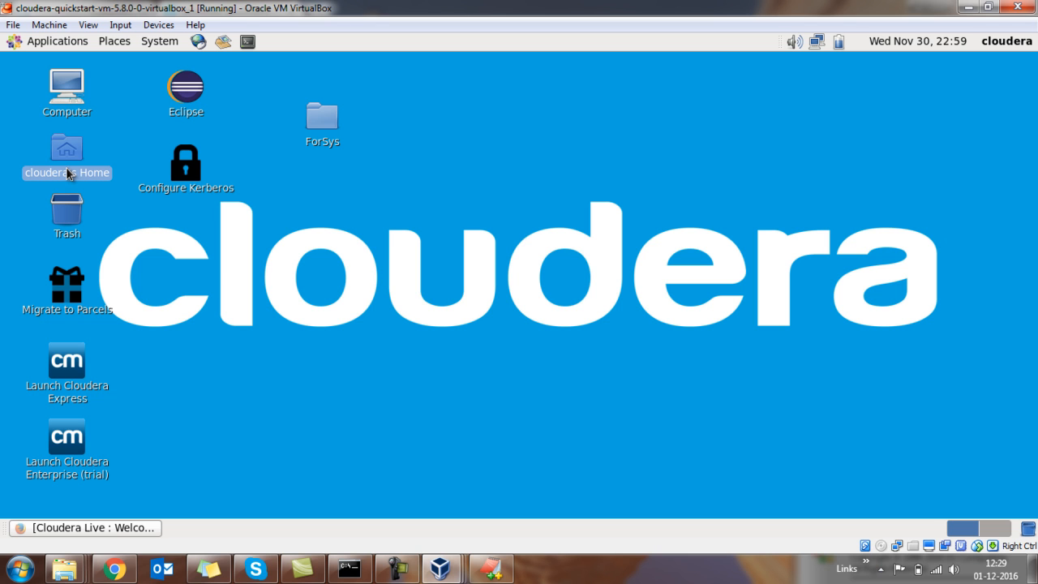
click(613, 134)
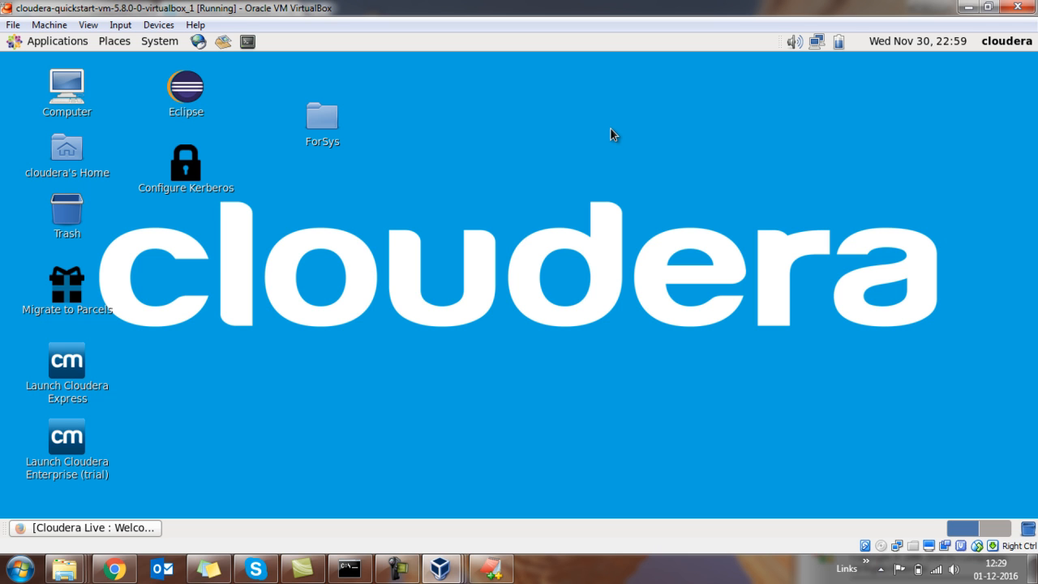
click(813, 44)
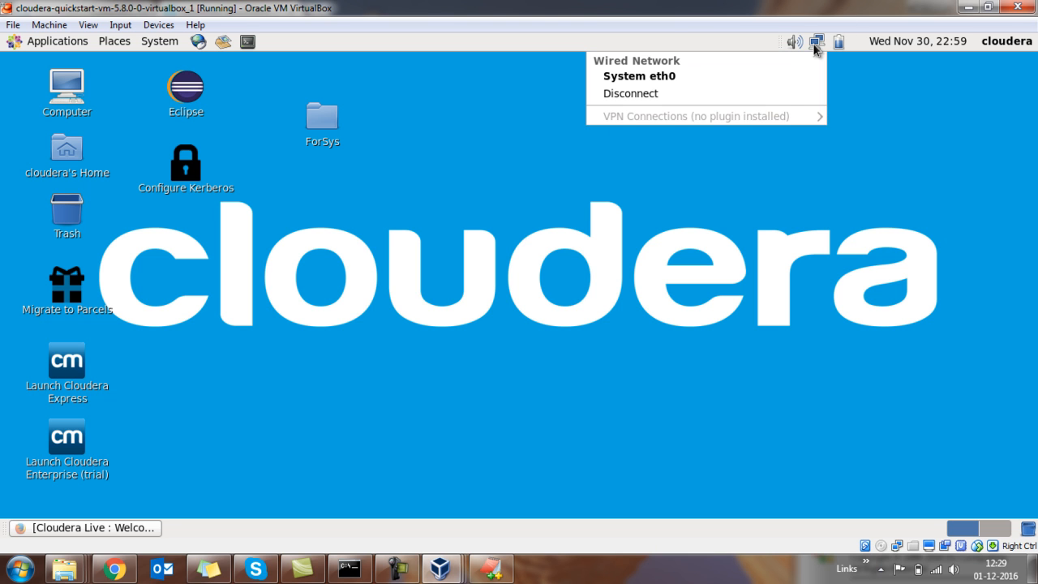
click(862, 65)
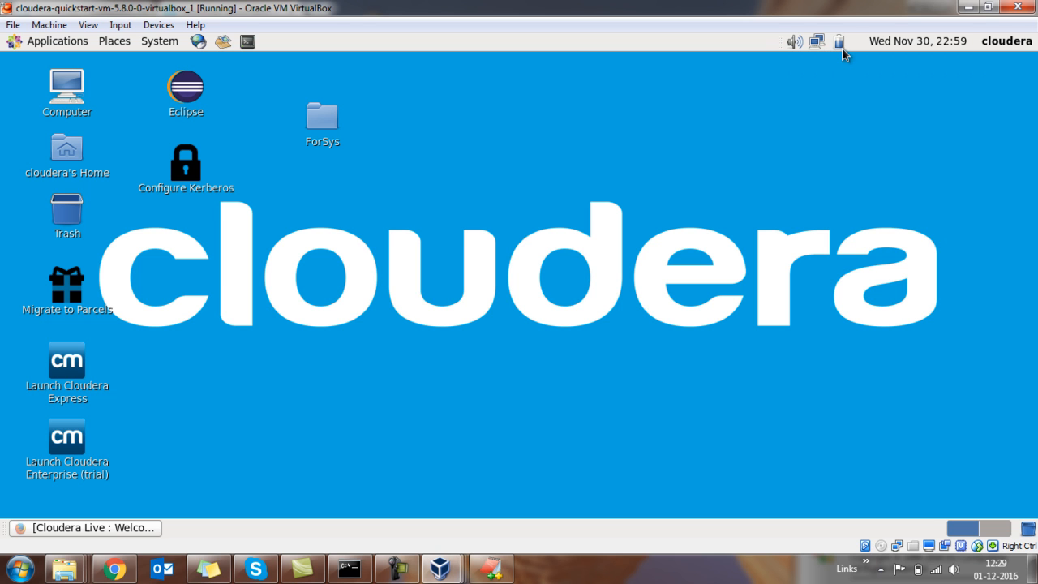
mouse_move(841, 43)
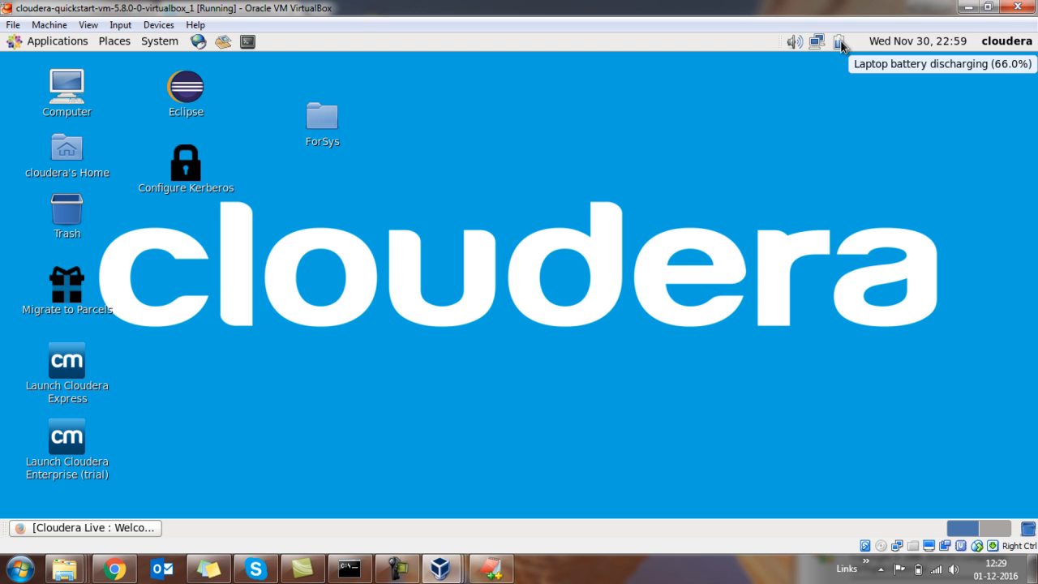
mouse_move(795, 47)
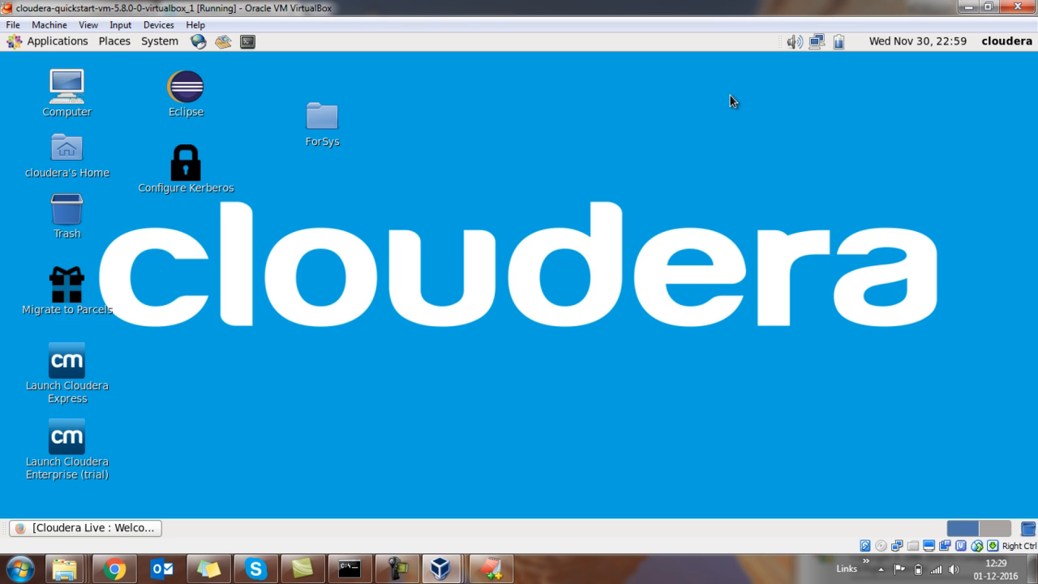
View the guest clock's calendar and locations and the user account options, and close them.
click(960, 45)
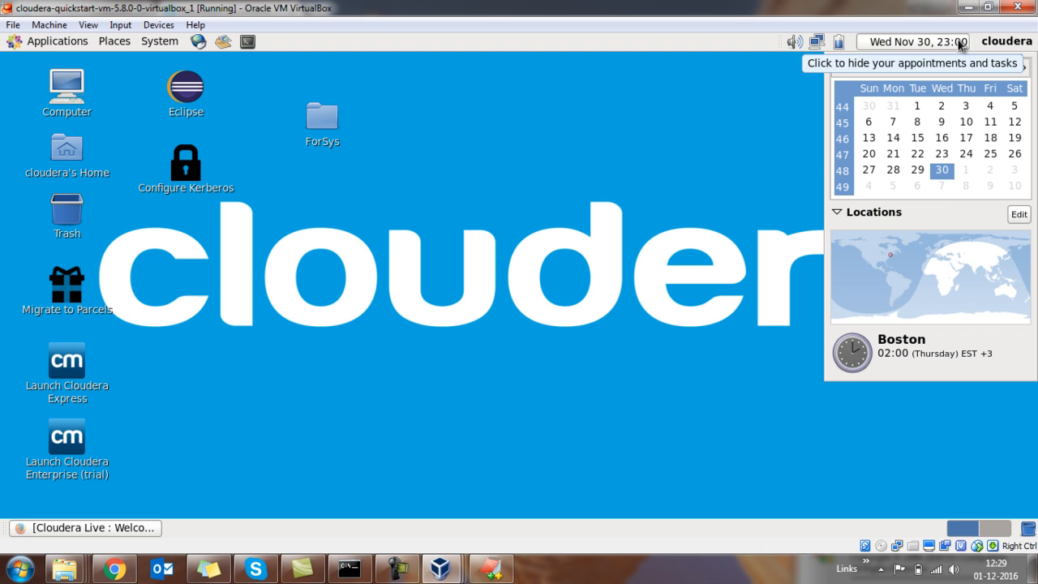
mouse_move(900, 358)
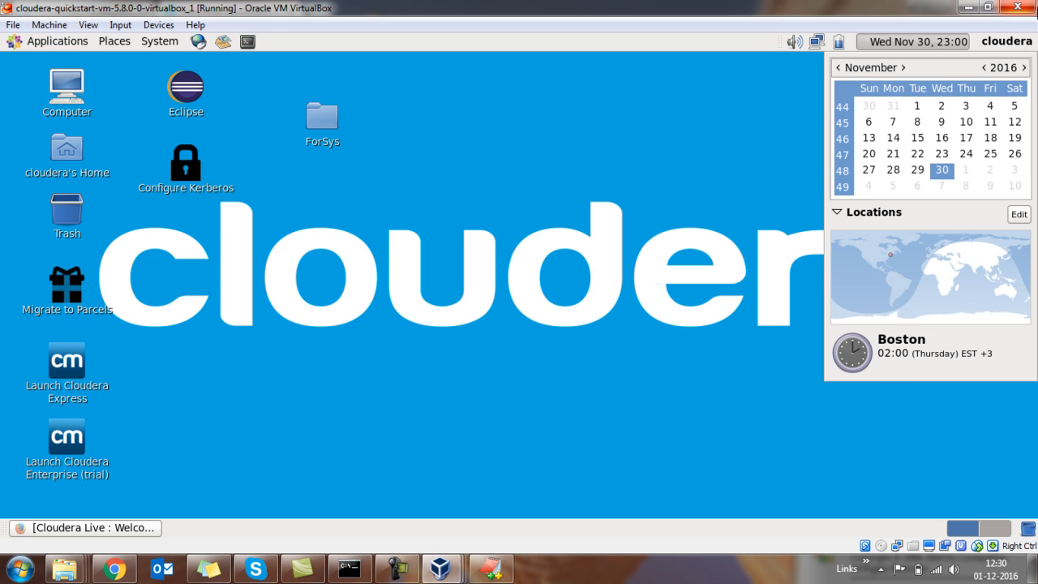
click(1011, 43)
click(585, 188)
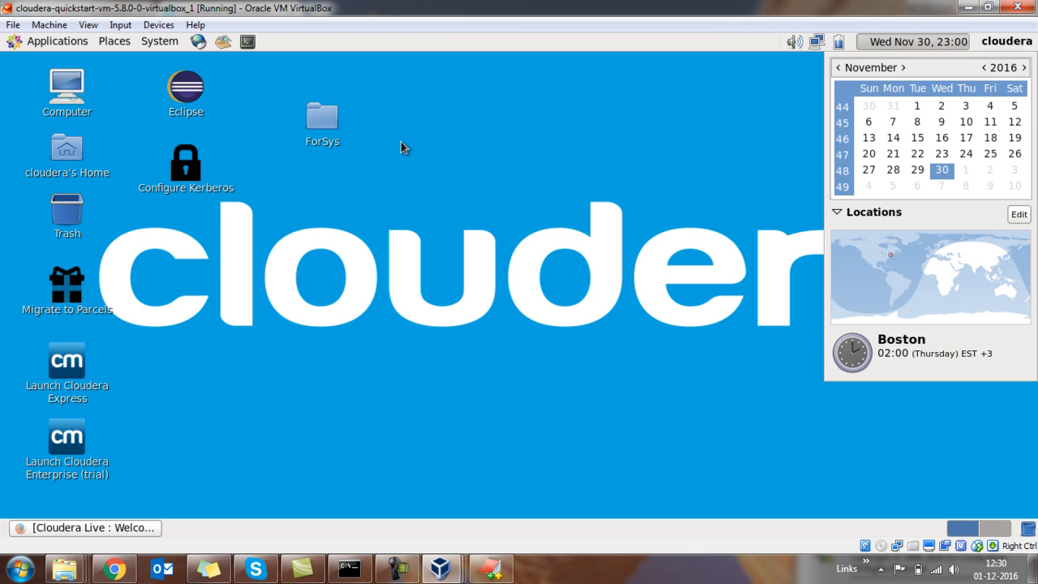
click(867, 41)
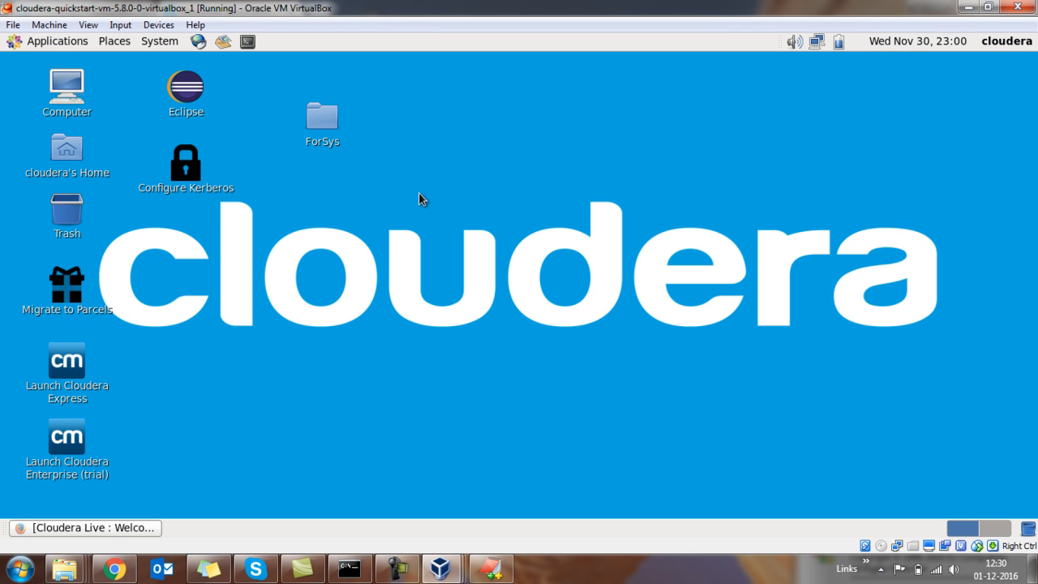
Point out the Eclipse, Launch Cloudera Express and Launch Cloudera Enterprise (trial) shortcuts on the guest desktop.
click(182, 90)
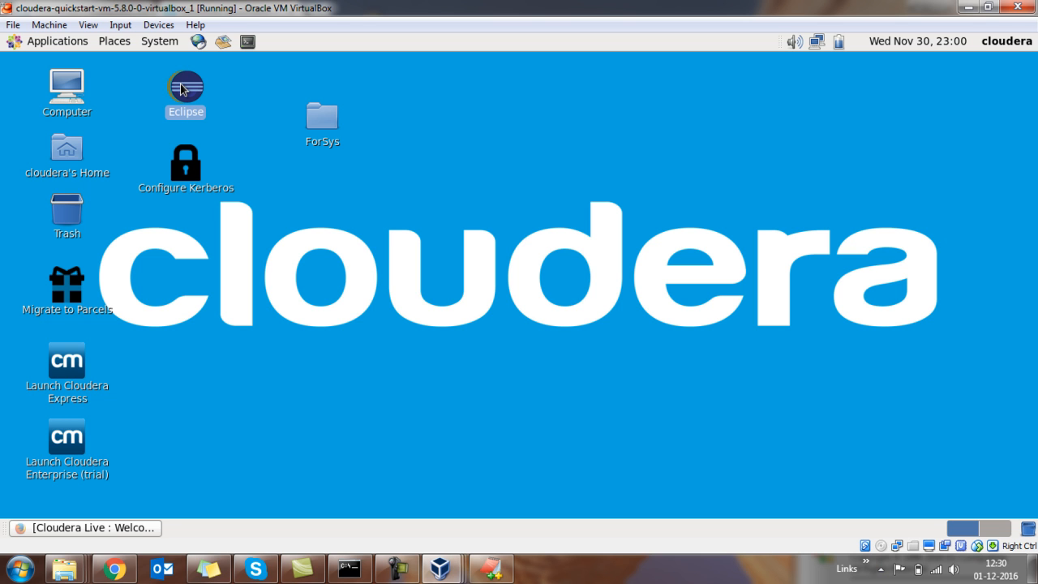
click(283, 229)
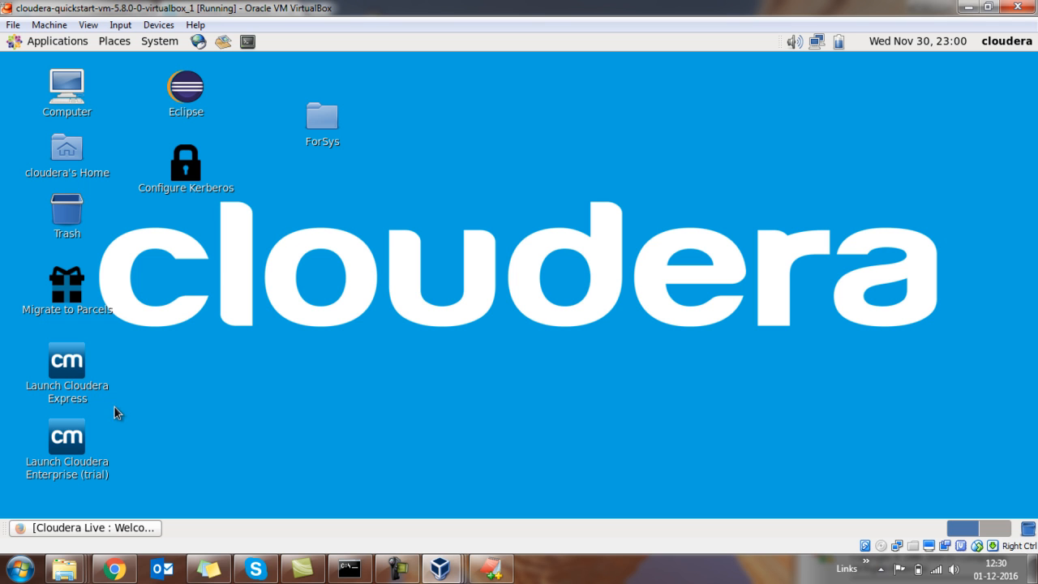
click(75, 388)
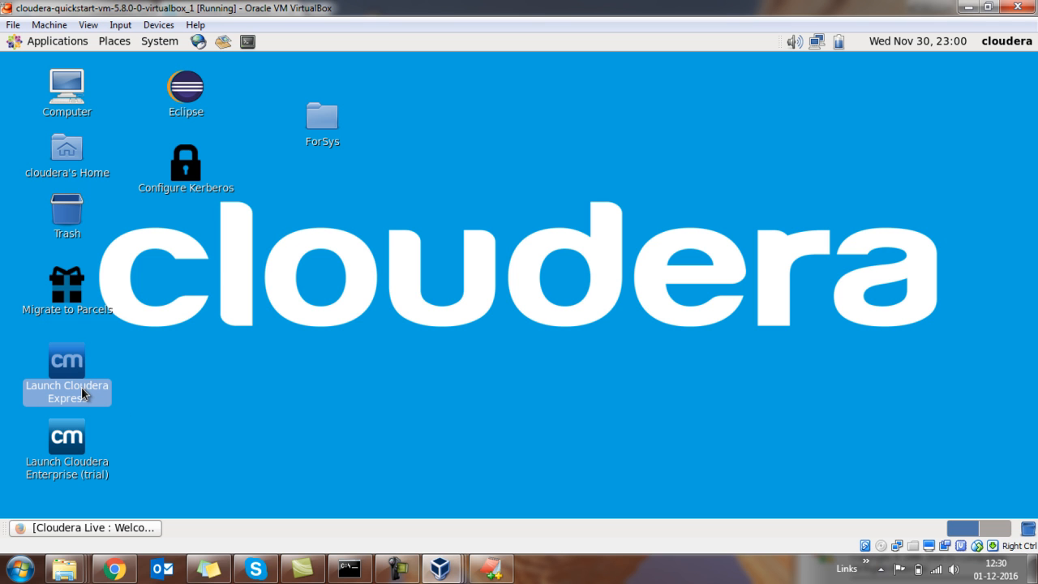
click(66, 469)
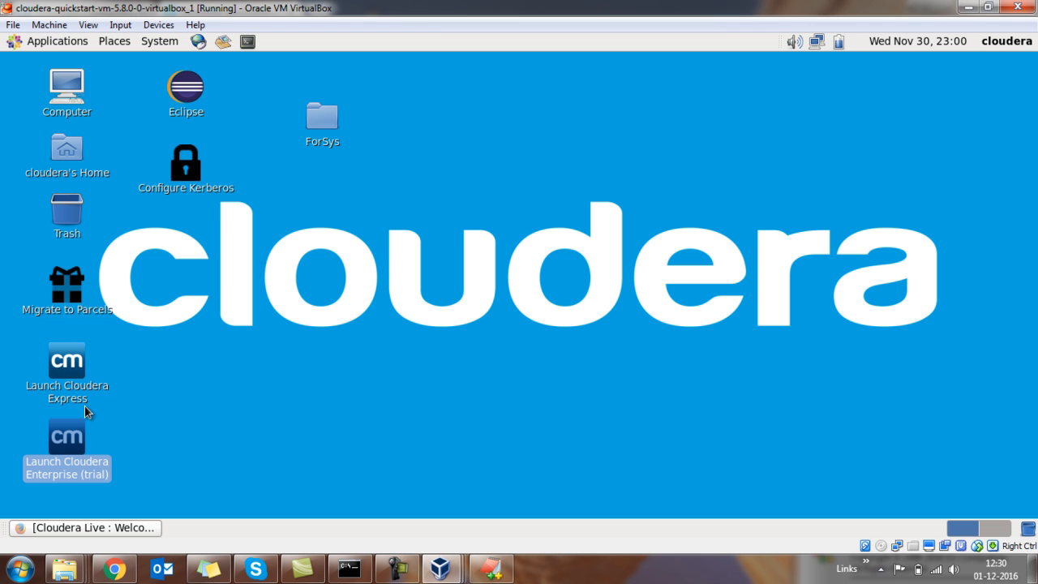
click(207, 368)
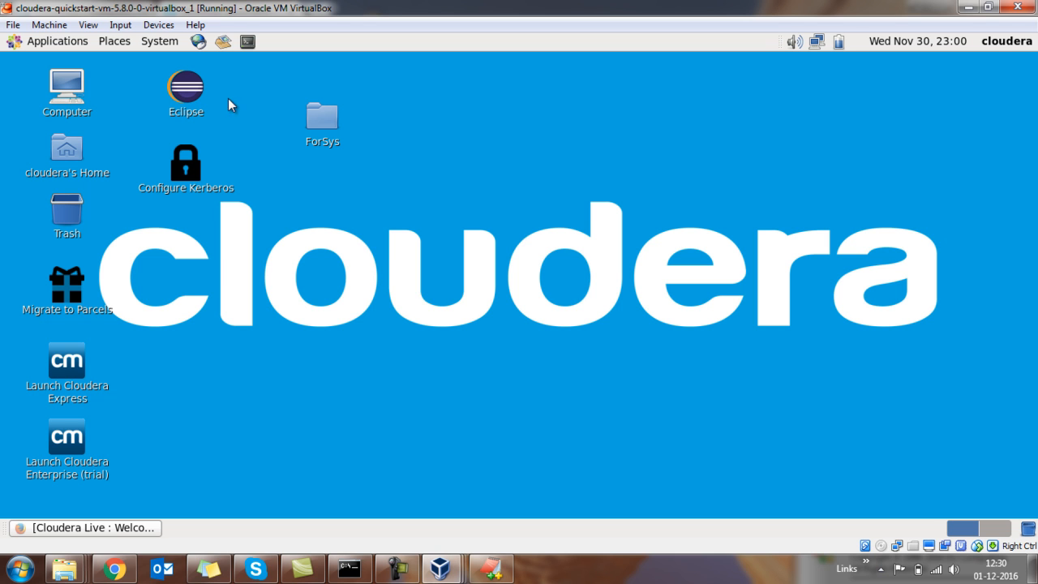
Open a terminal in the guest and run ifconfig to view its network interfaces.
click(249, 41)
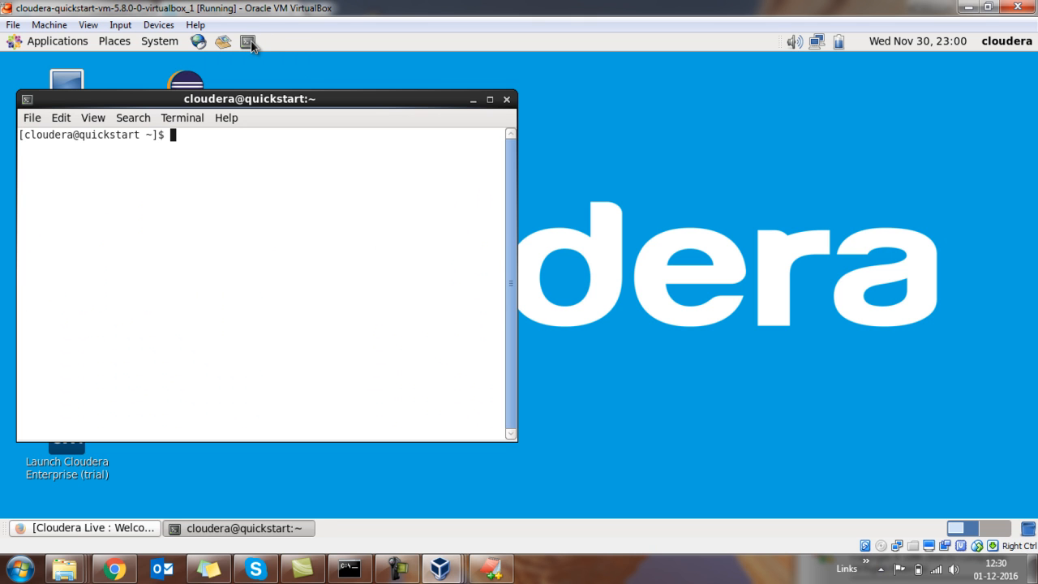
text(ifconfig)
key(Return)
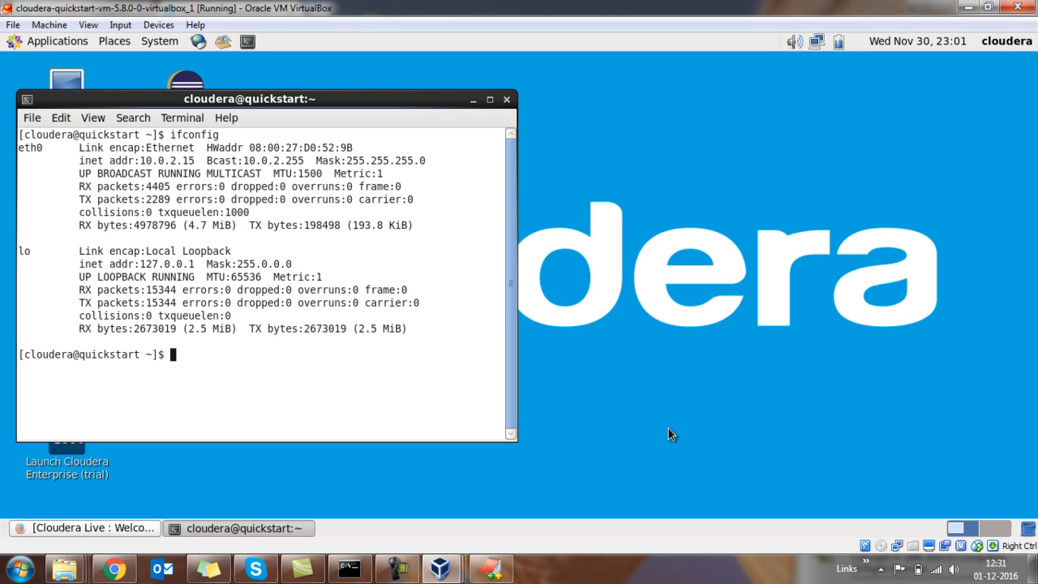
Switch to the host desktop, start WinSCP, and set the new SFTP session's host name to 127.0.0.1.
click(659, 575)
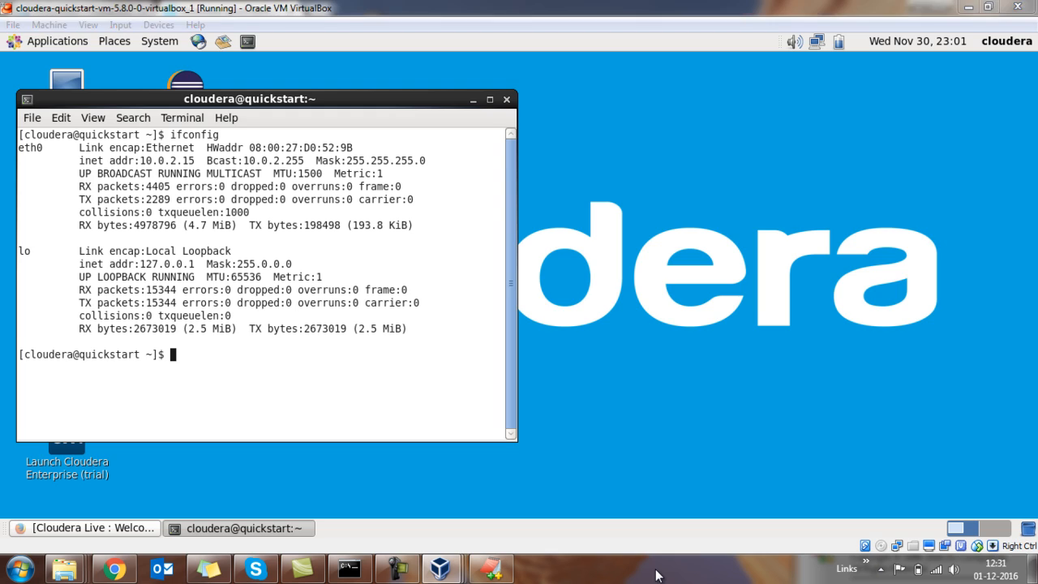
key(super+d)
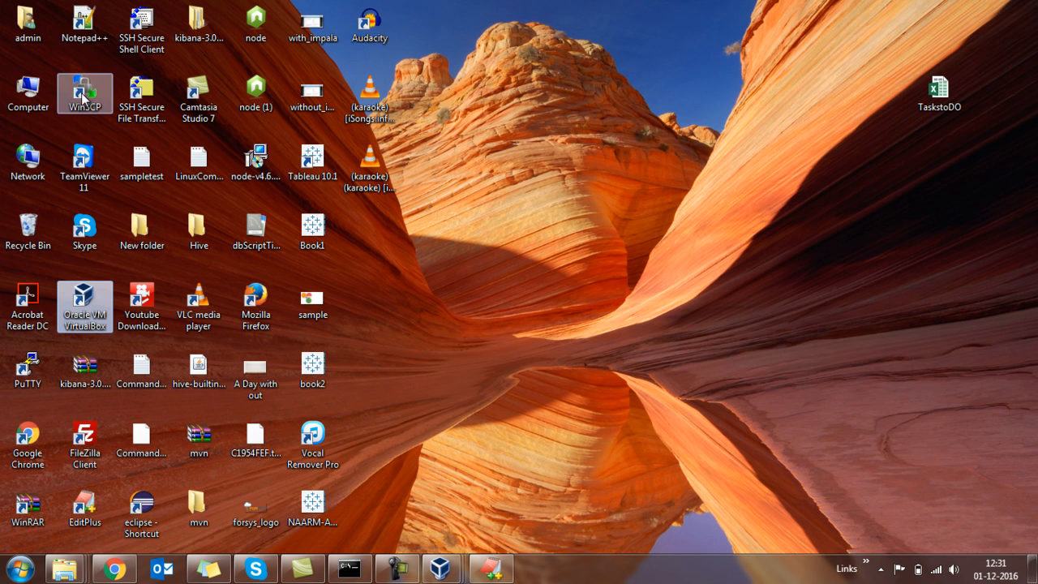
click(83, 96)
double_click(83, 96)
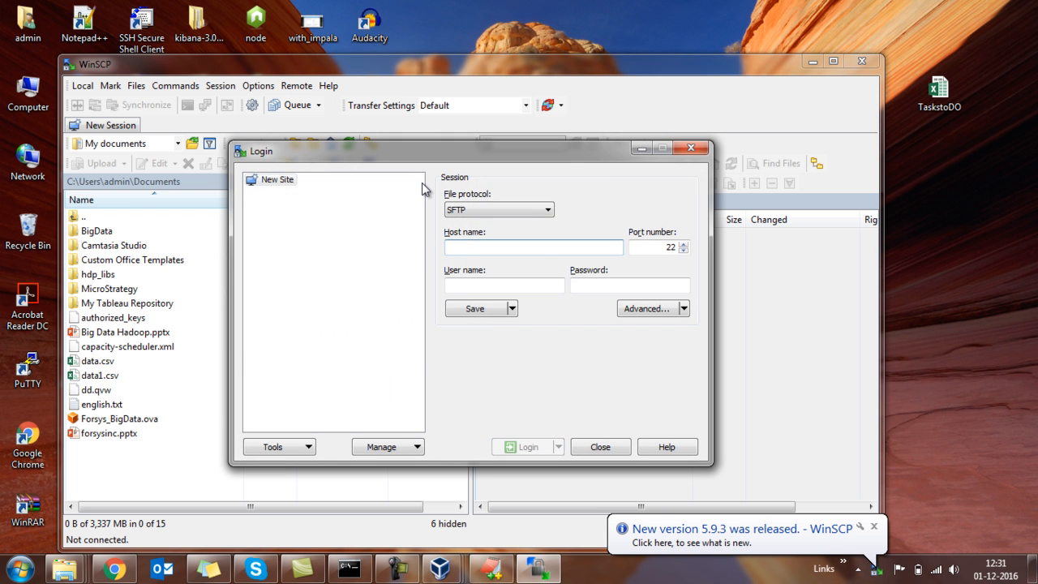
text(127.0.0.1)
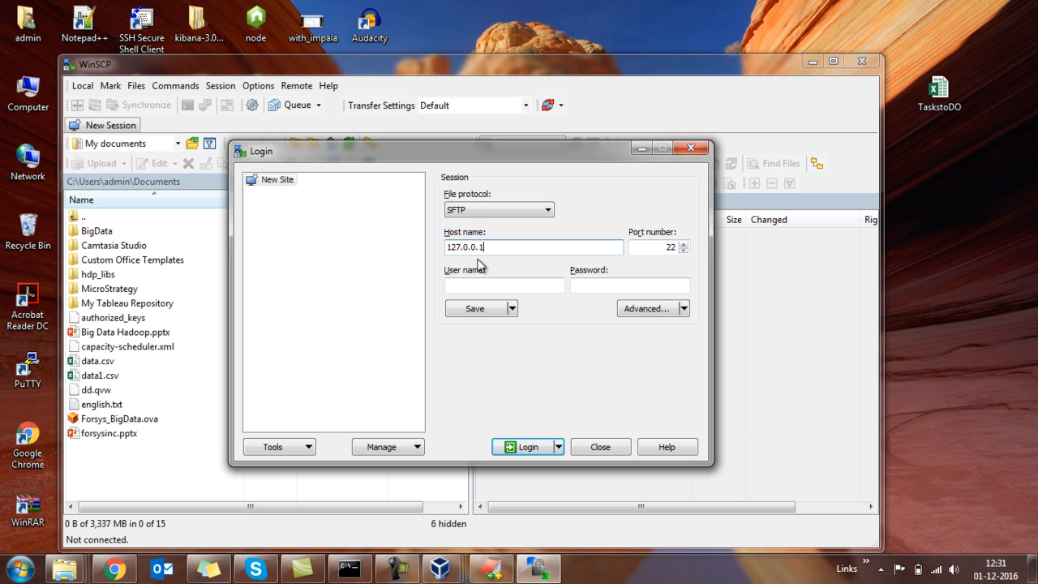
Log in with the guest account's user name and password, adding the server's new host key to the cache.
click(530, 281)
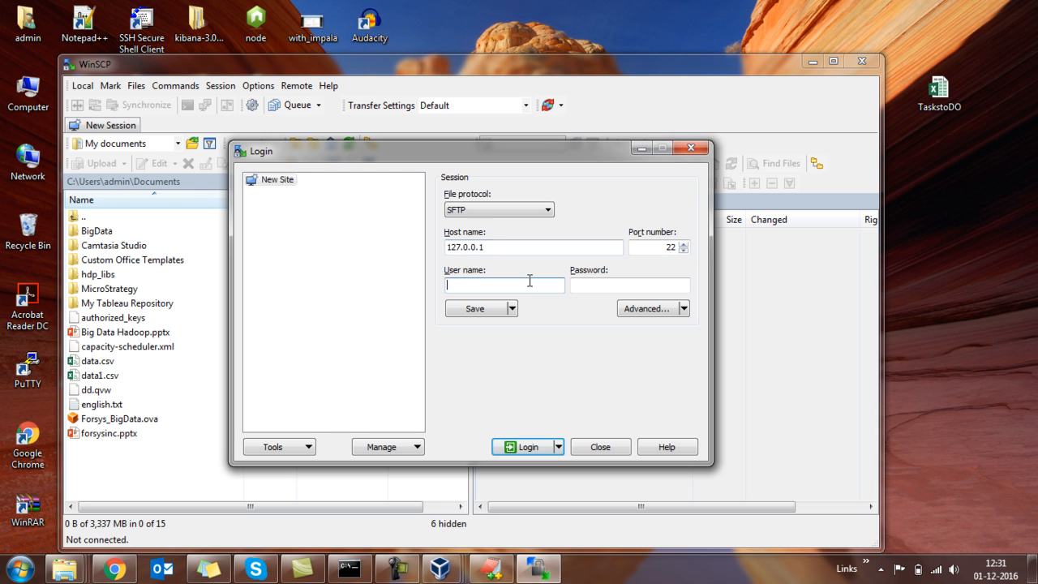
text(cloudera)
key(Tab)
text(cloudera)
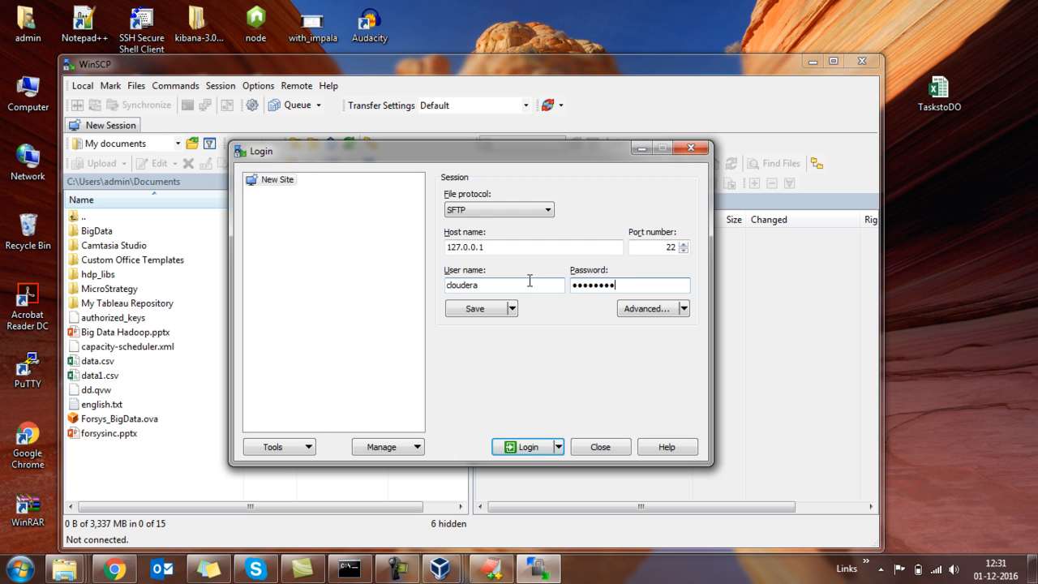
click(525, 447)
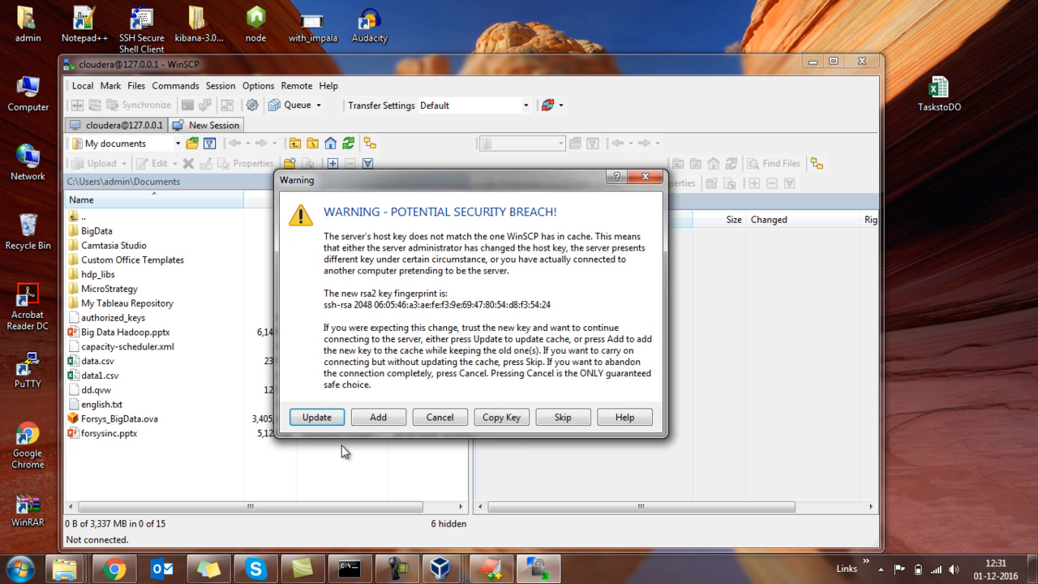
click(378, 418)
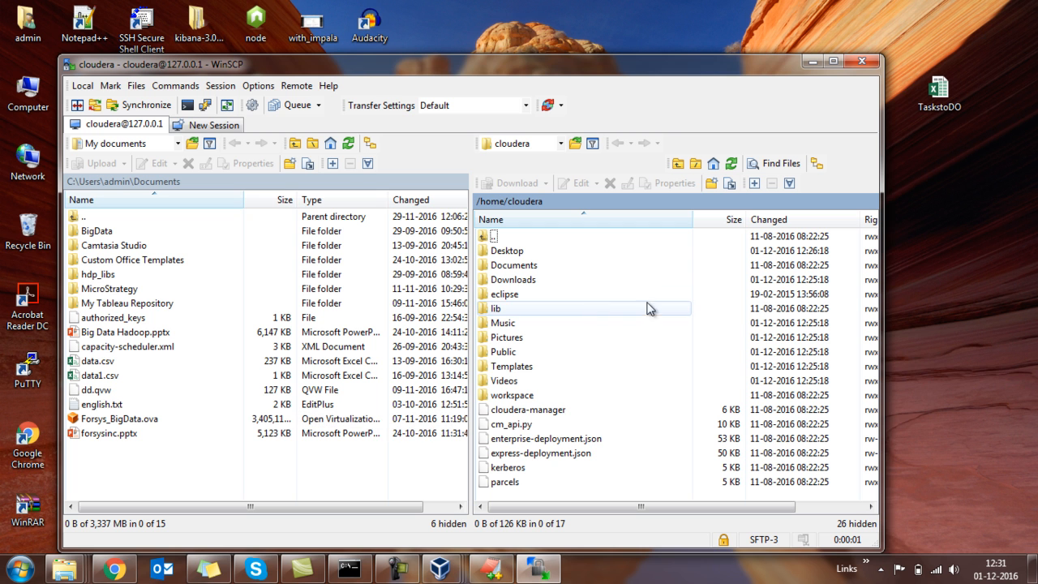
Look over the guest's /home/cloudera files in the remote listing, and close WinSCP, ending the session.
click(589, 310)
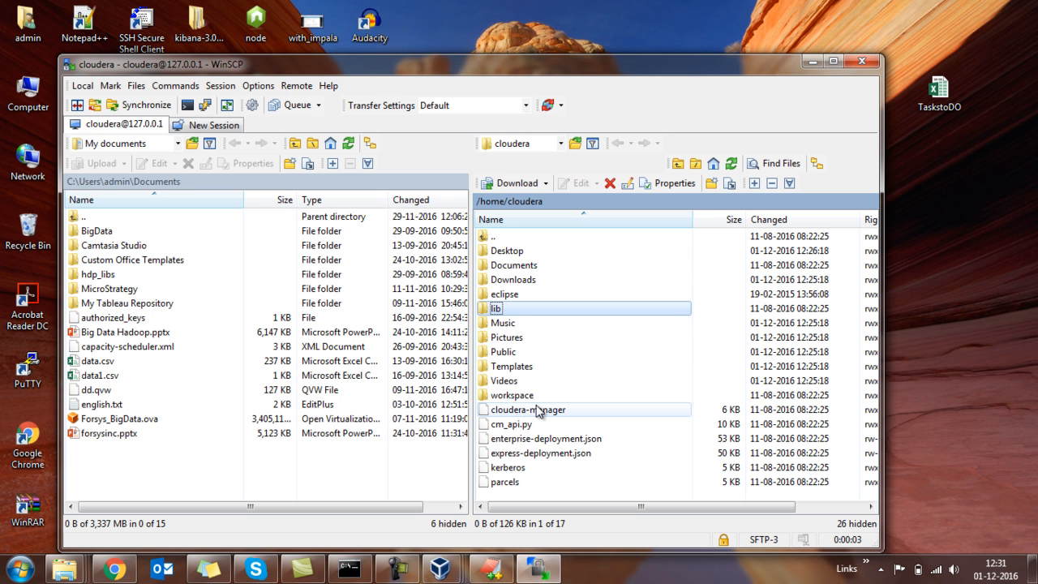
click(519, 339)
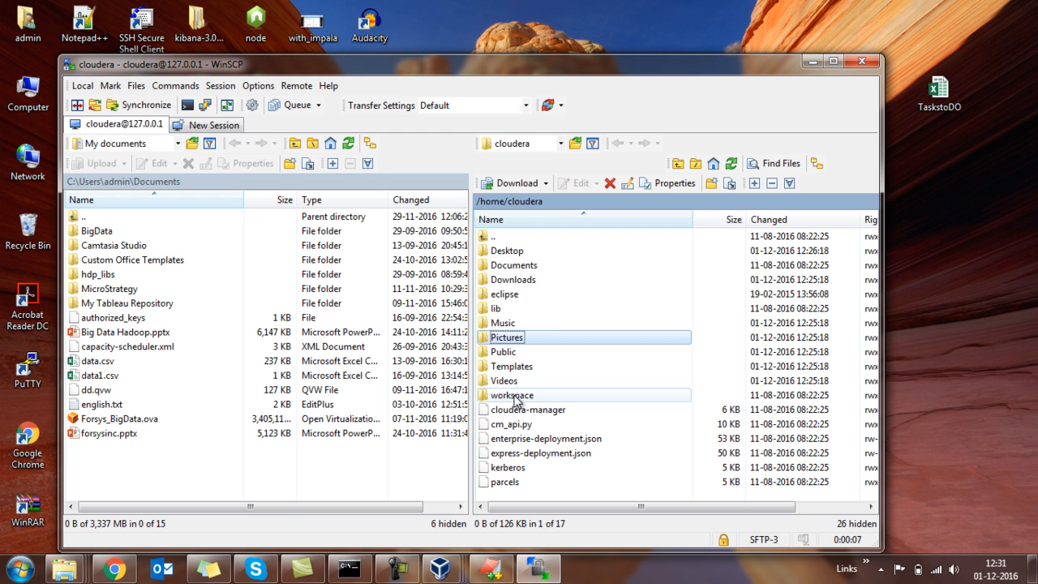
click(857, 65)
click(469, 339)
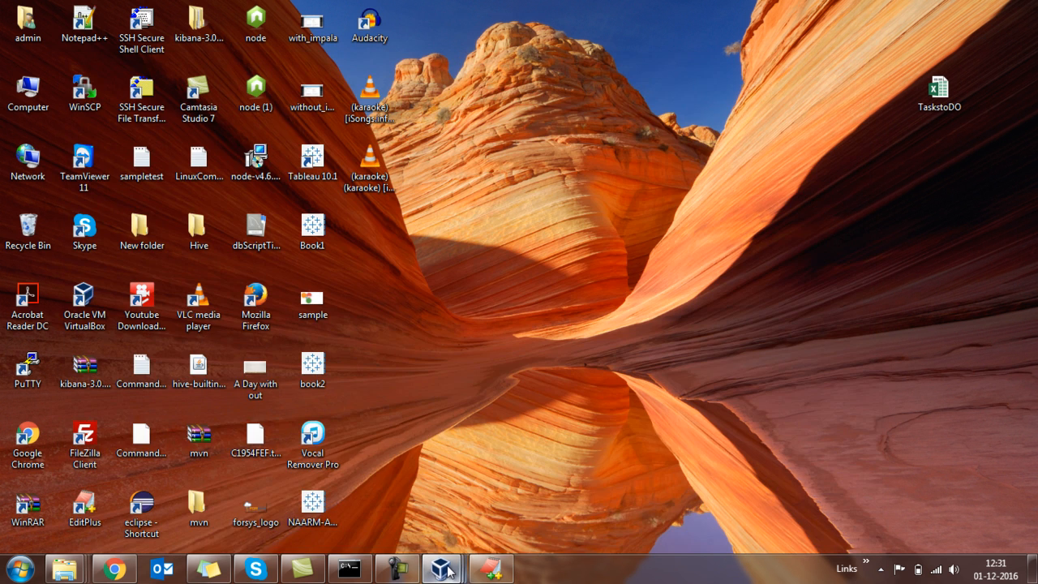
Switch back to the running Cloudera QuickStart VM in VirtualBox and close its terminal window.
mouse_move(448, 570)
click(594, 487)
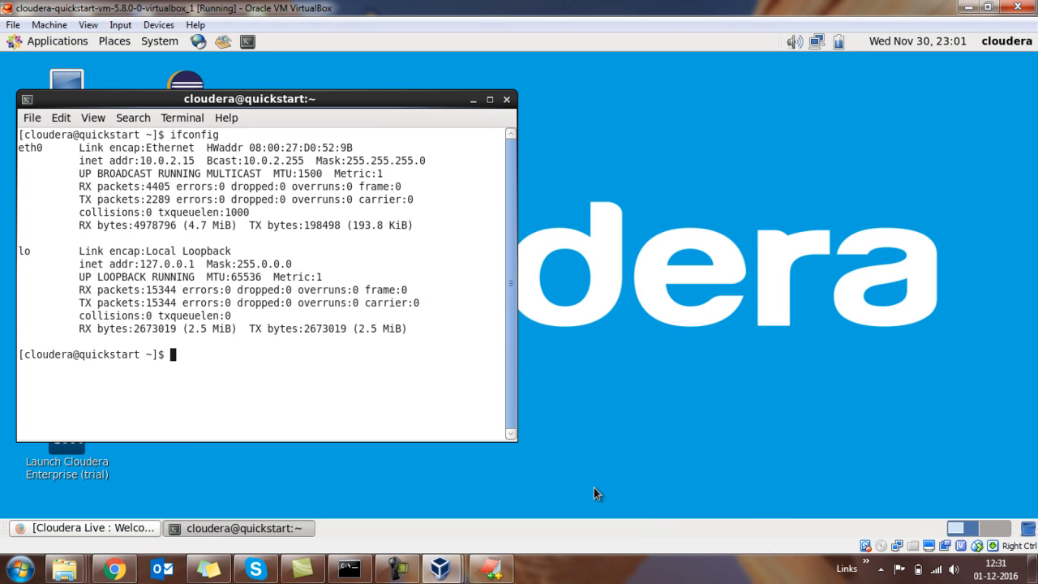
click(507, 100)
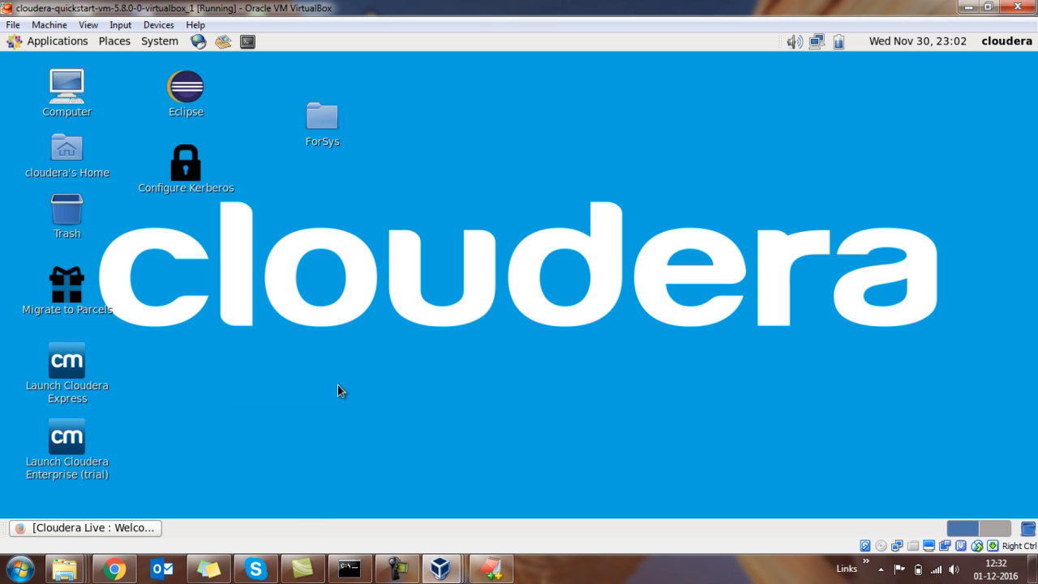
Bring up the guest's Firefox window with the Cloudera Live page, view it maximized, and minimize it.
click(127, 528)
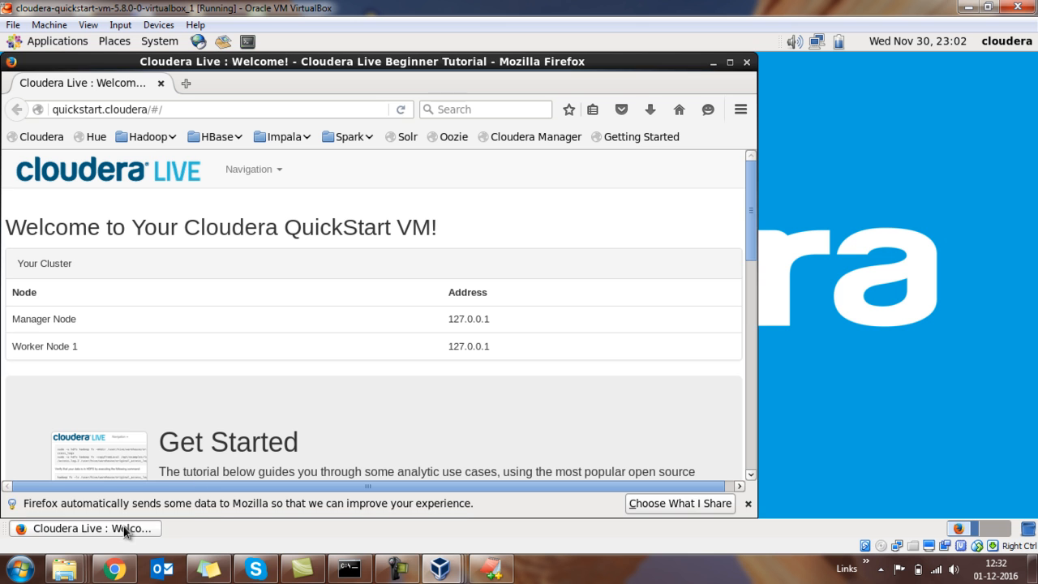
click(729, 63)
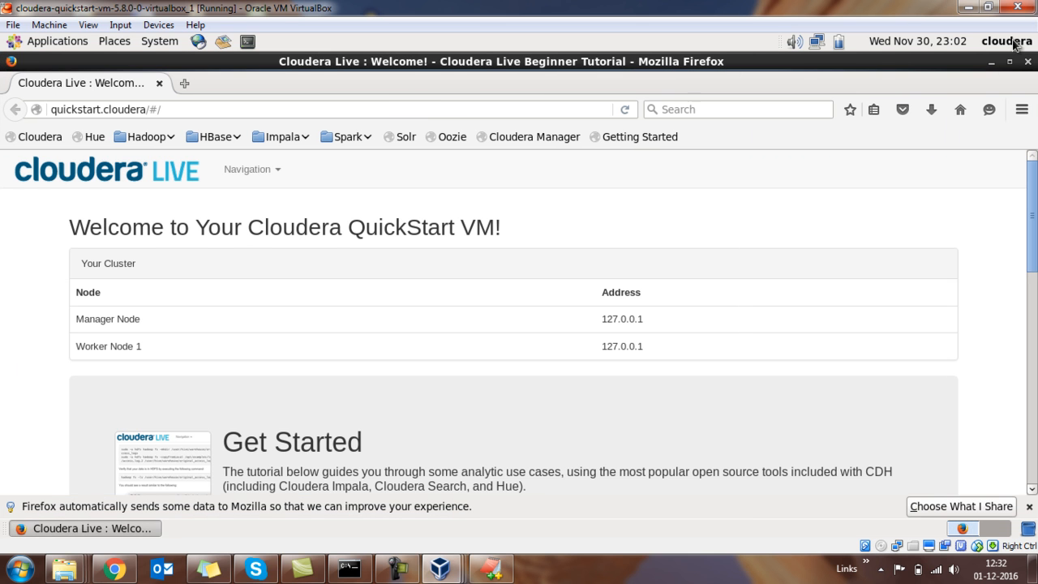
click(991, 63)
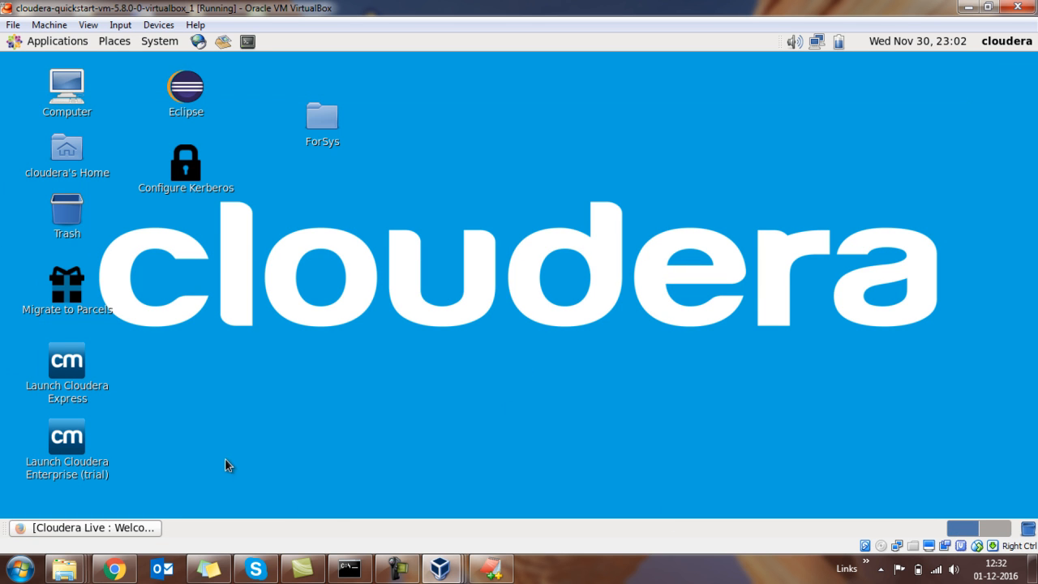
Reopen a guest terminal, close the extra window, check the network interfaces with ifconfig, and close the terminal.
double_click(249, 41)
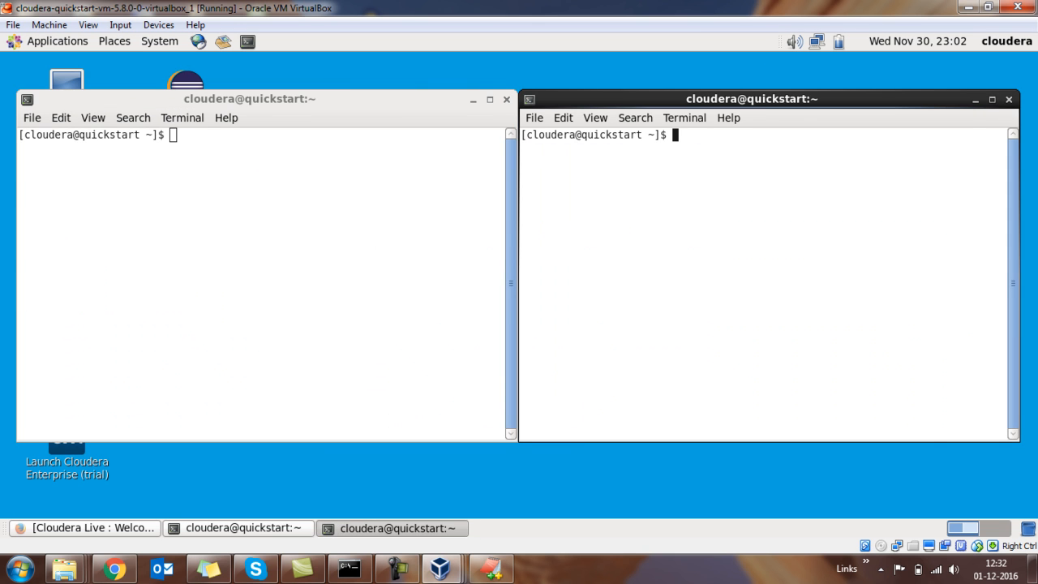
click(1009, 99)
text(ifconfig)
key(Return)
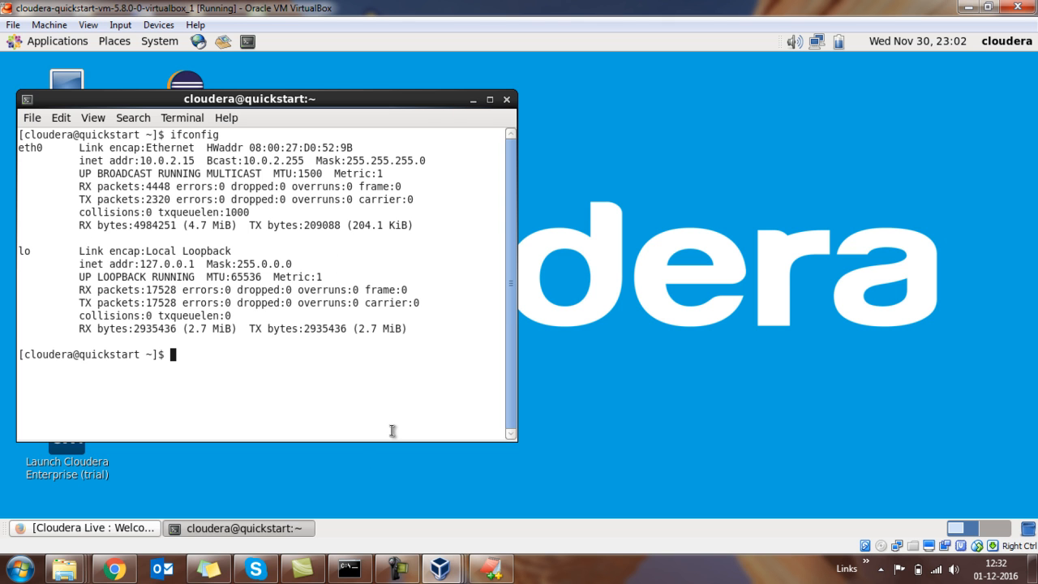
click(505, 99)
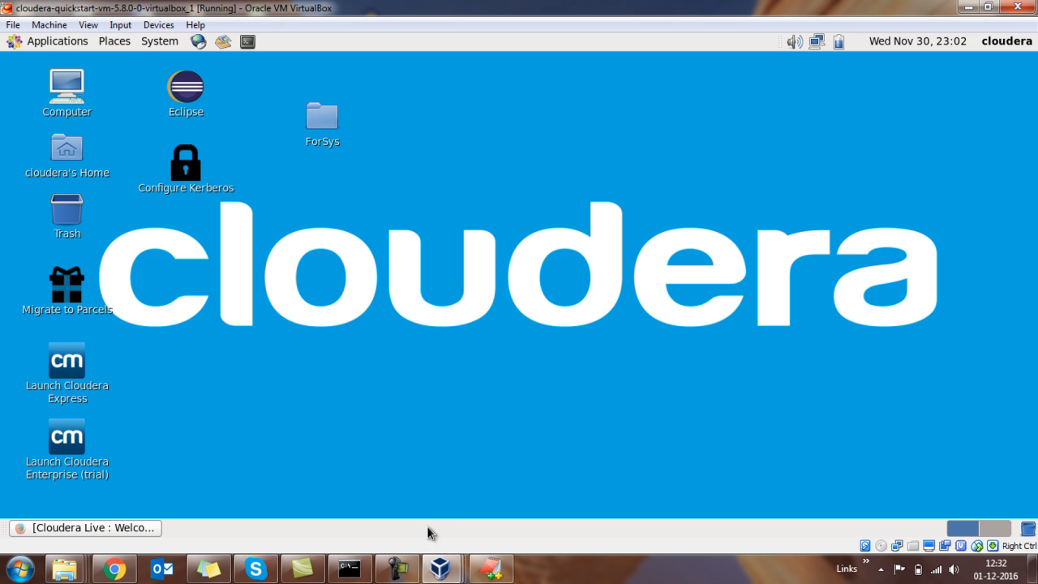
click(403, 565)
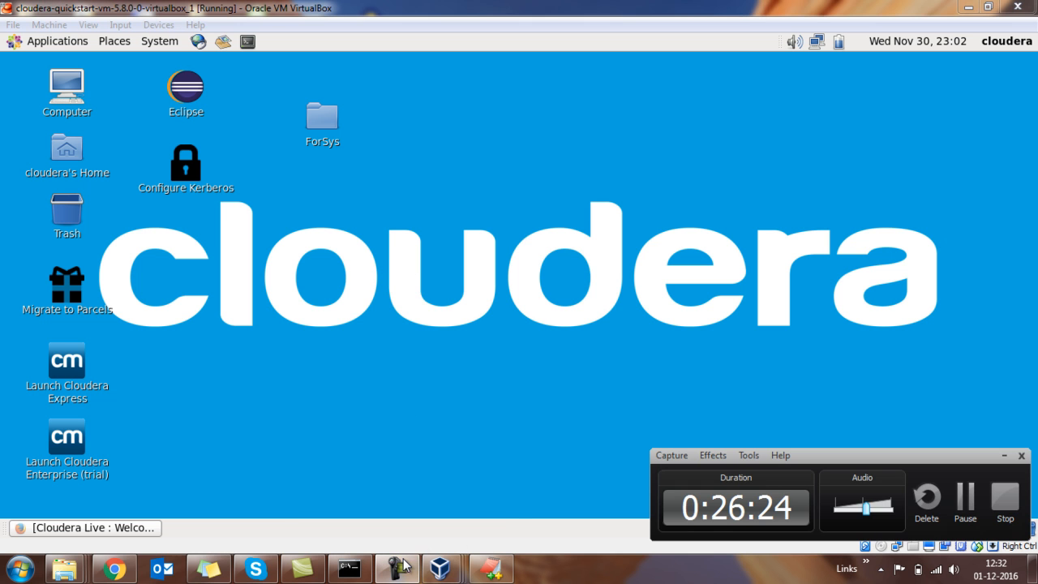